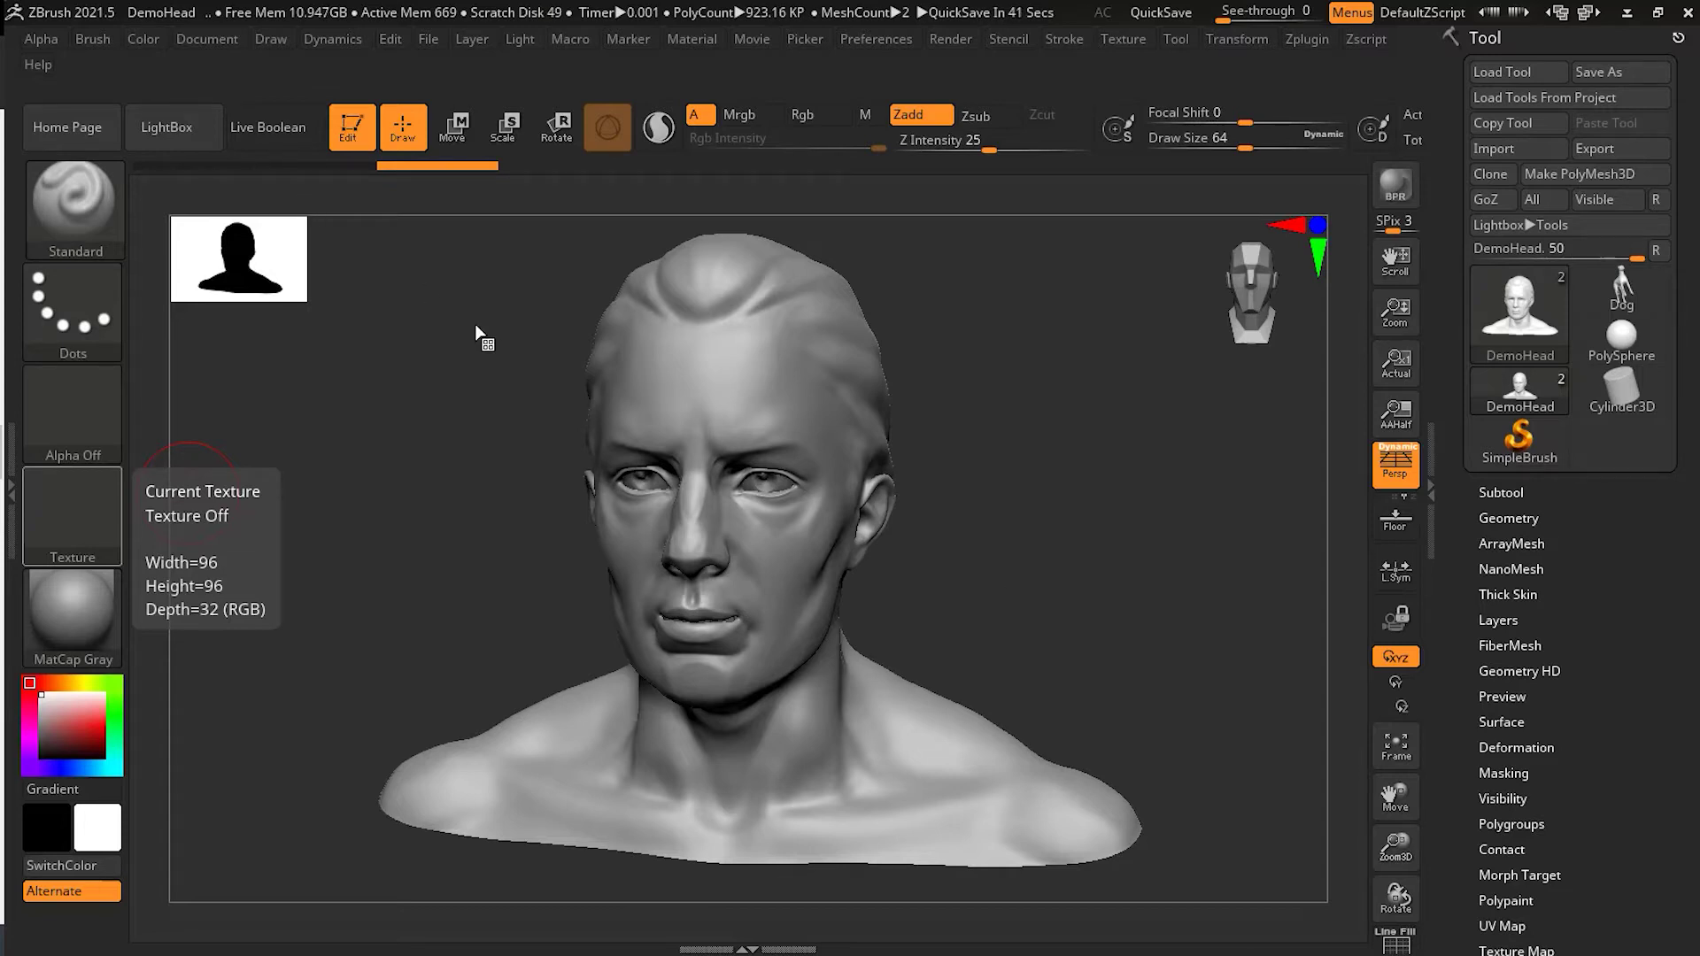
# Look over the contrast brushes among the sculpting brushes starting with C and the Contrast slider in the Deformation settings
pyautogui.click(81, 212)
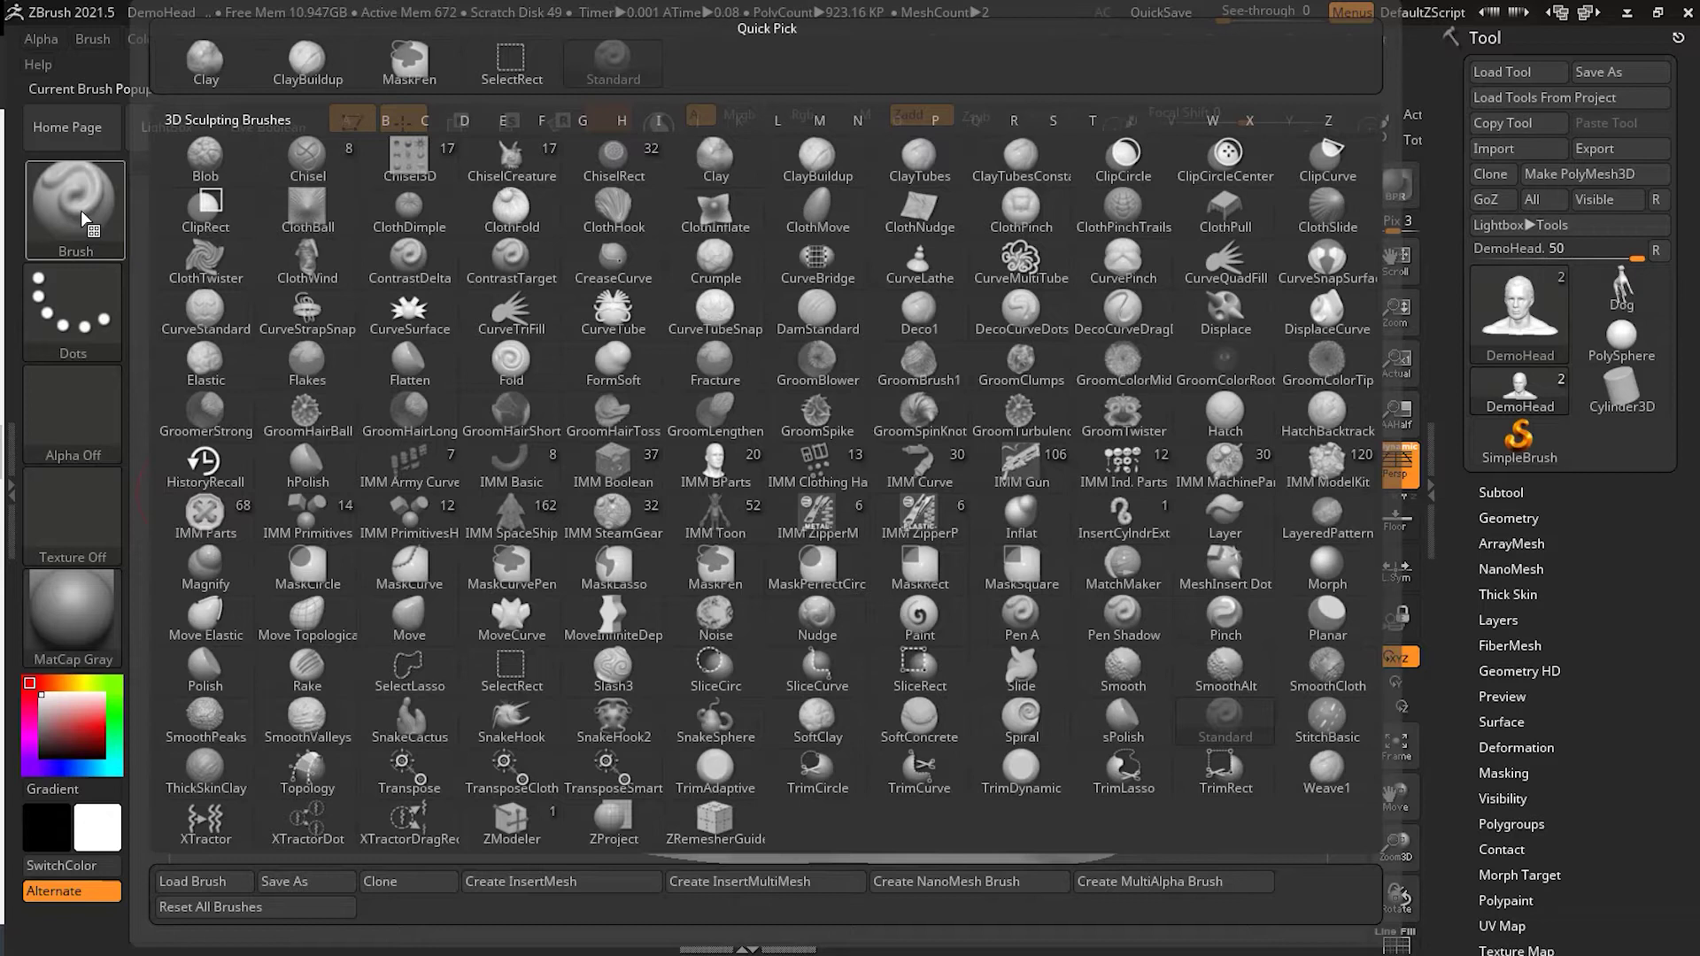
pyautogui.press('c')
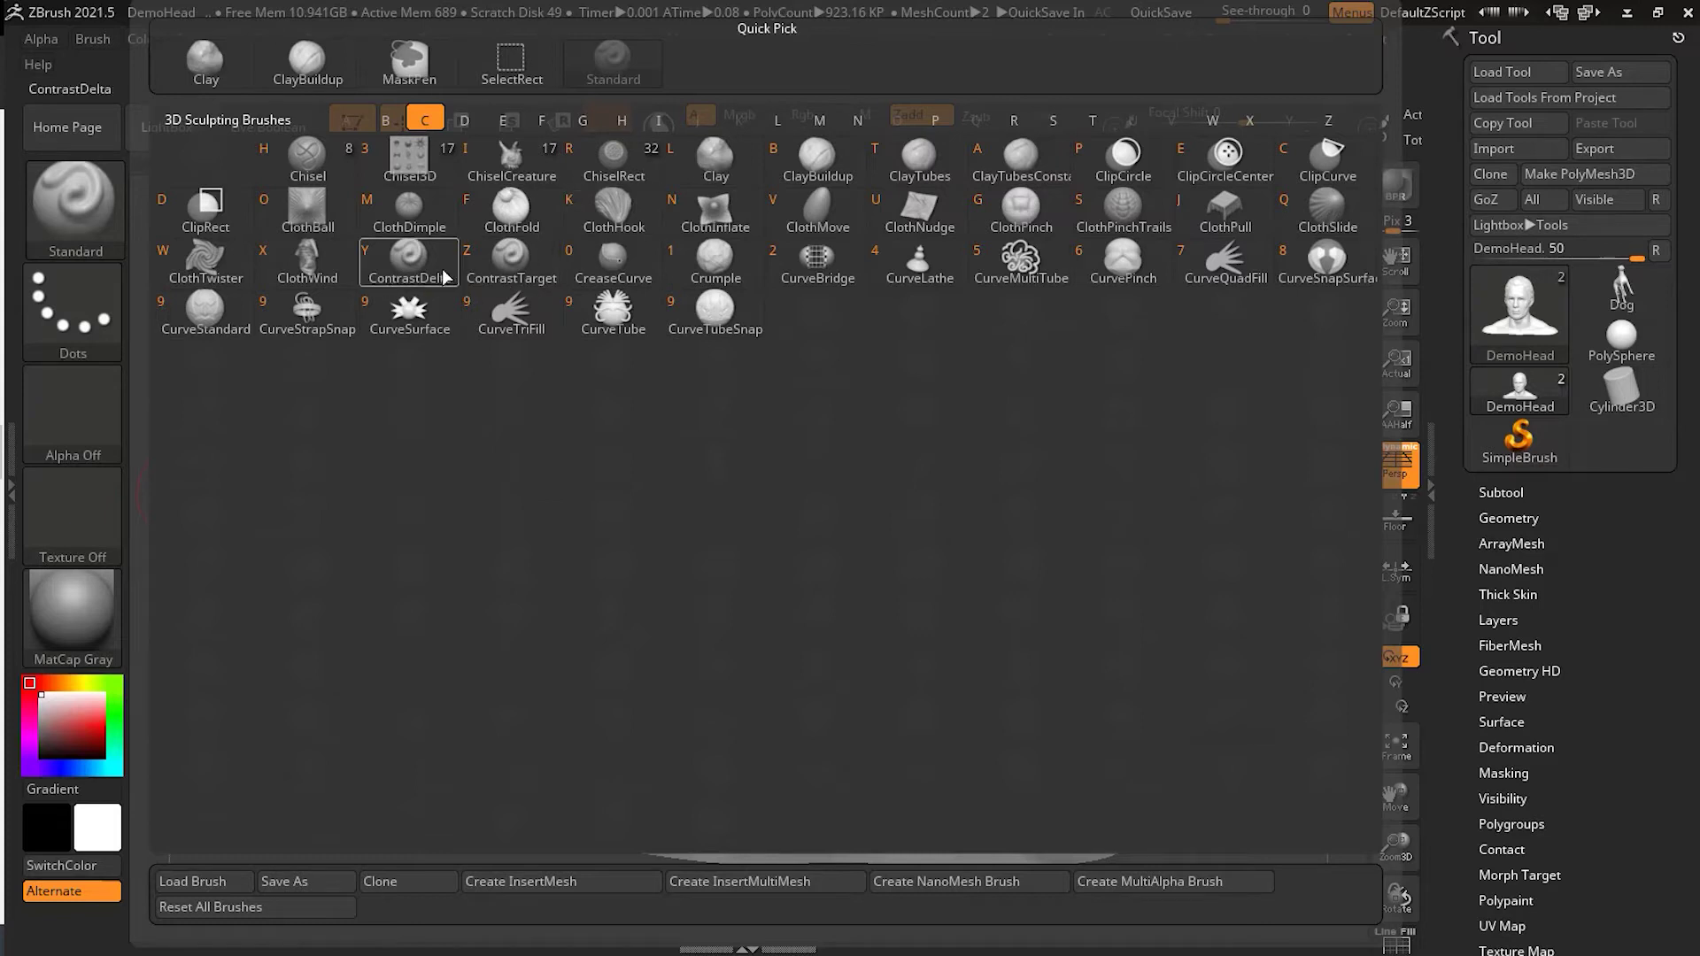
pyautogui.moveTo(488, 274)
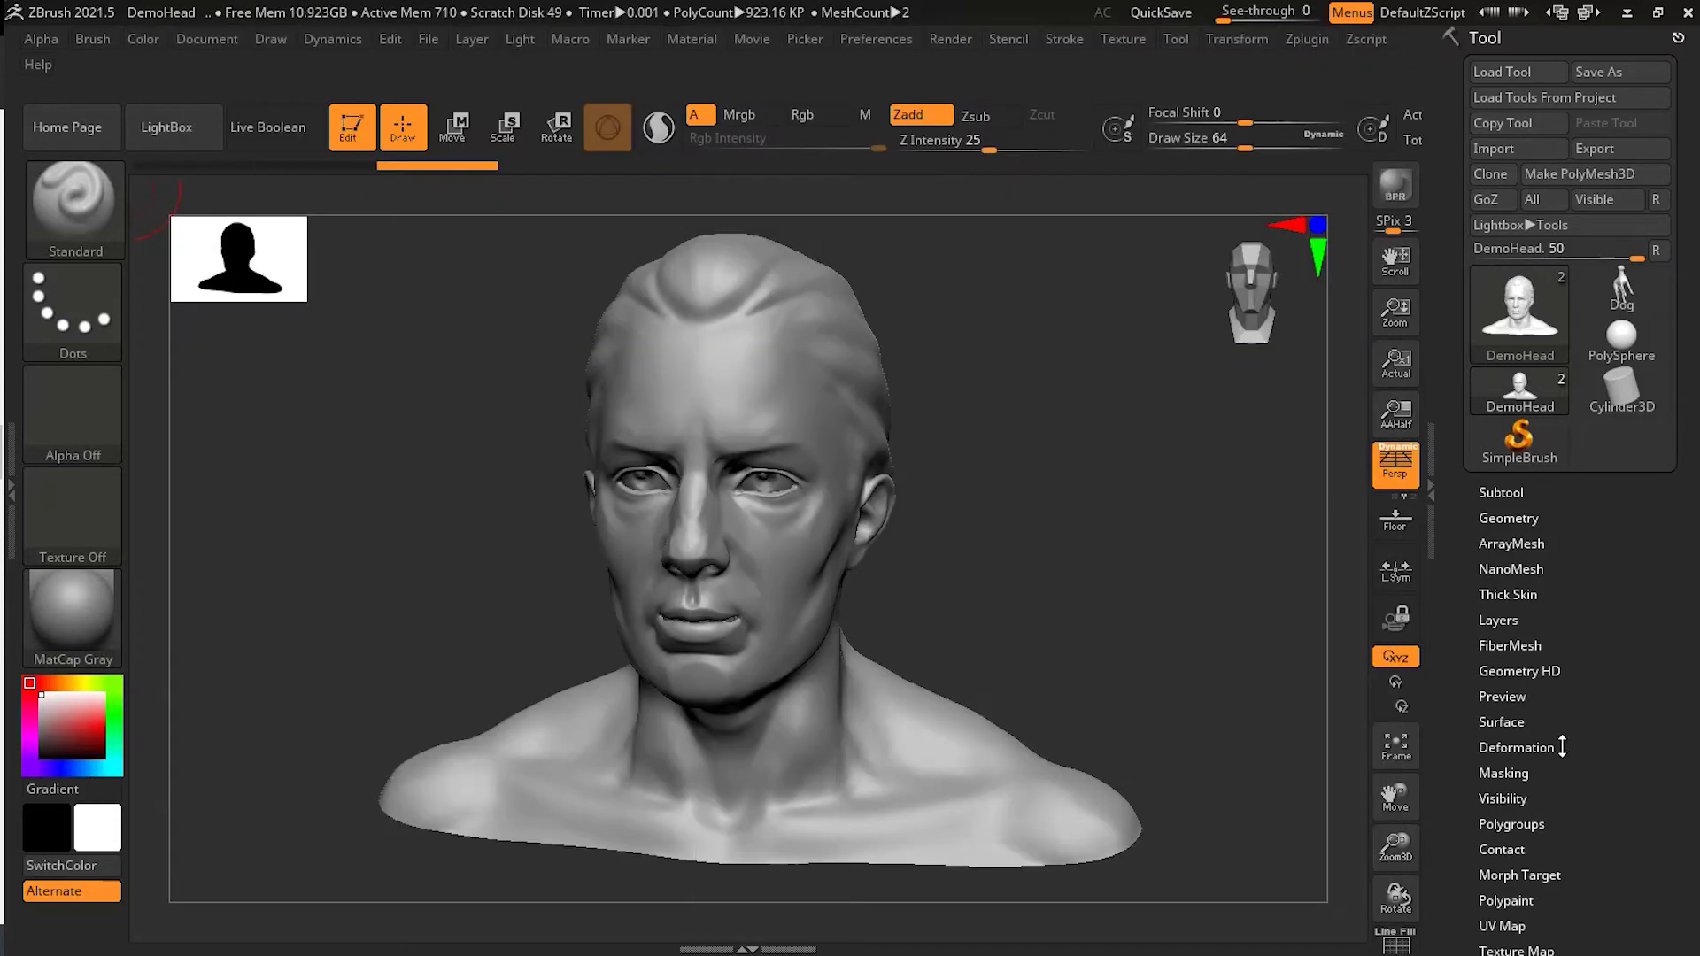
pyautogui.click(1532, 747)
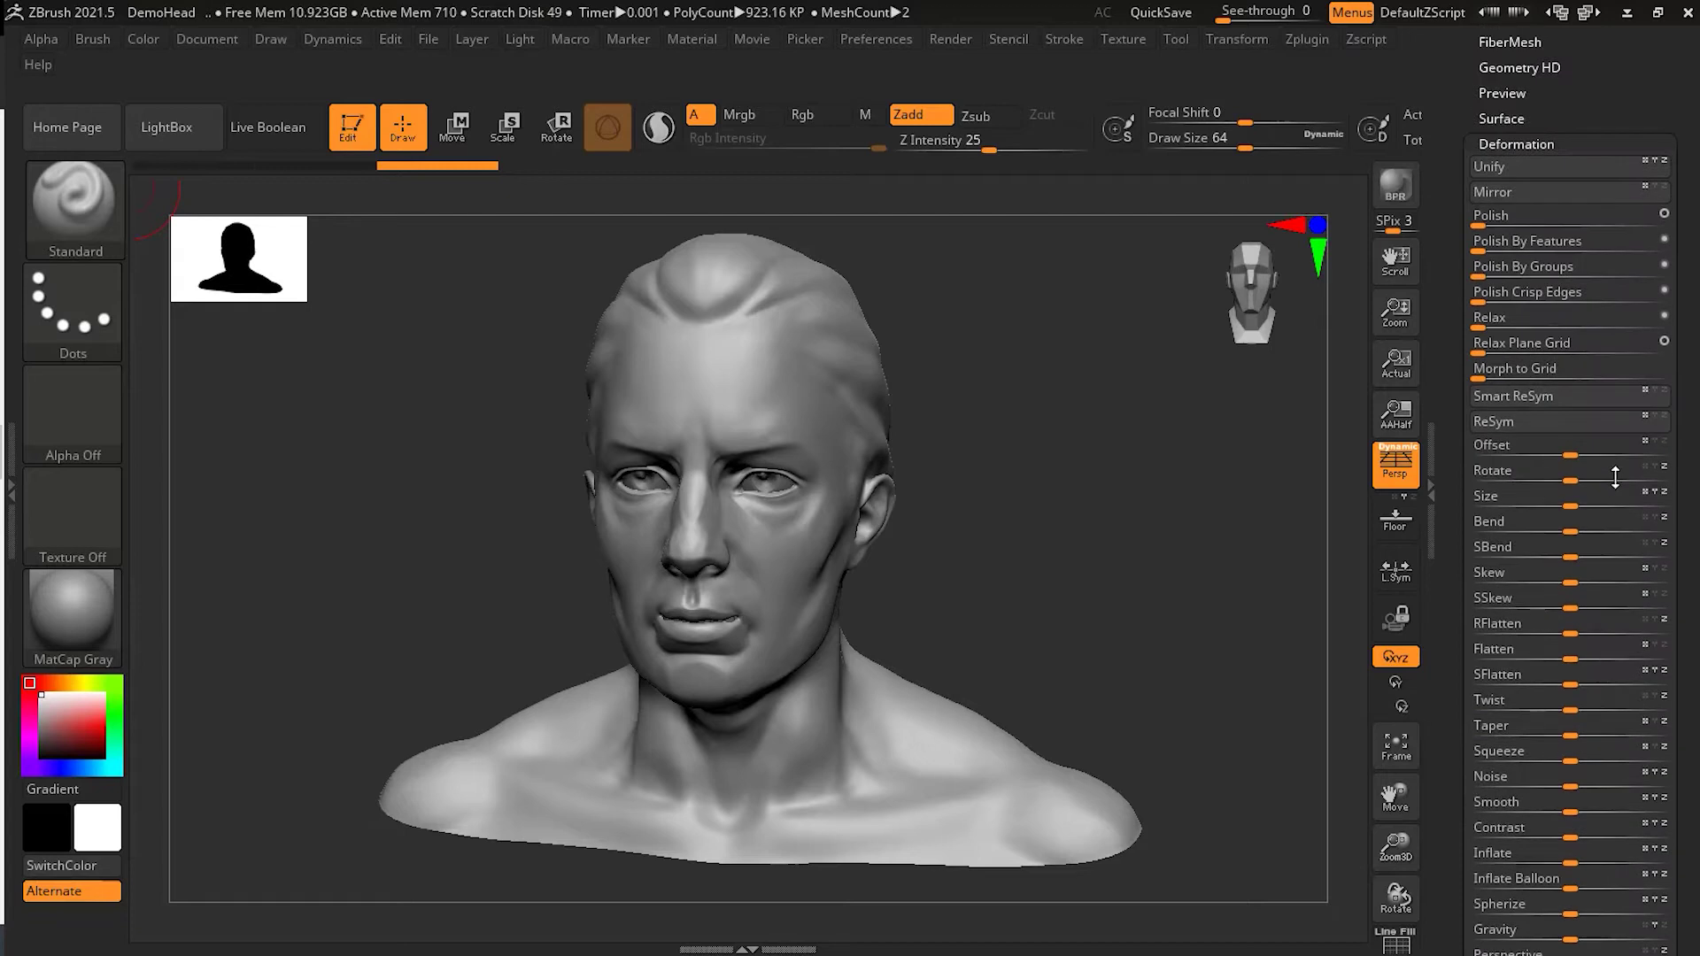
pyautogui.scroll(-2, 1614, 478)
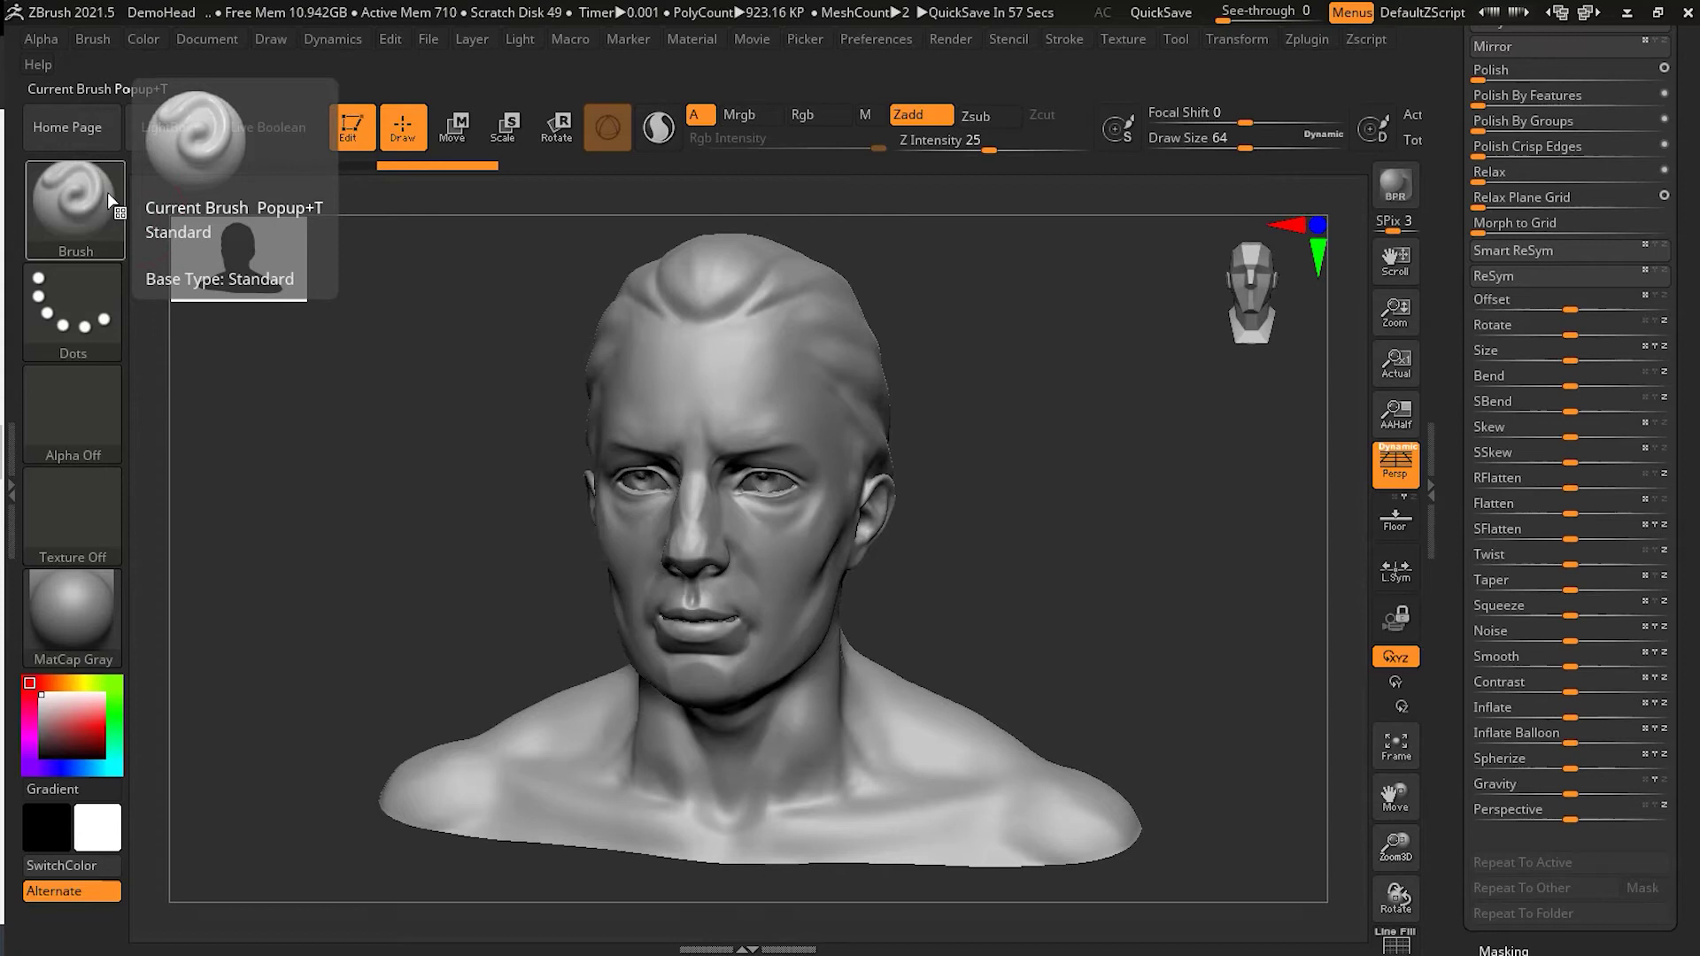
# Select the ContrastDelta sculpting brush
pyautogui.press('b')
pyautogui.press('c')
pyautogui.press('d')
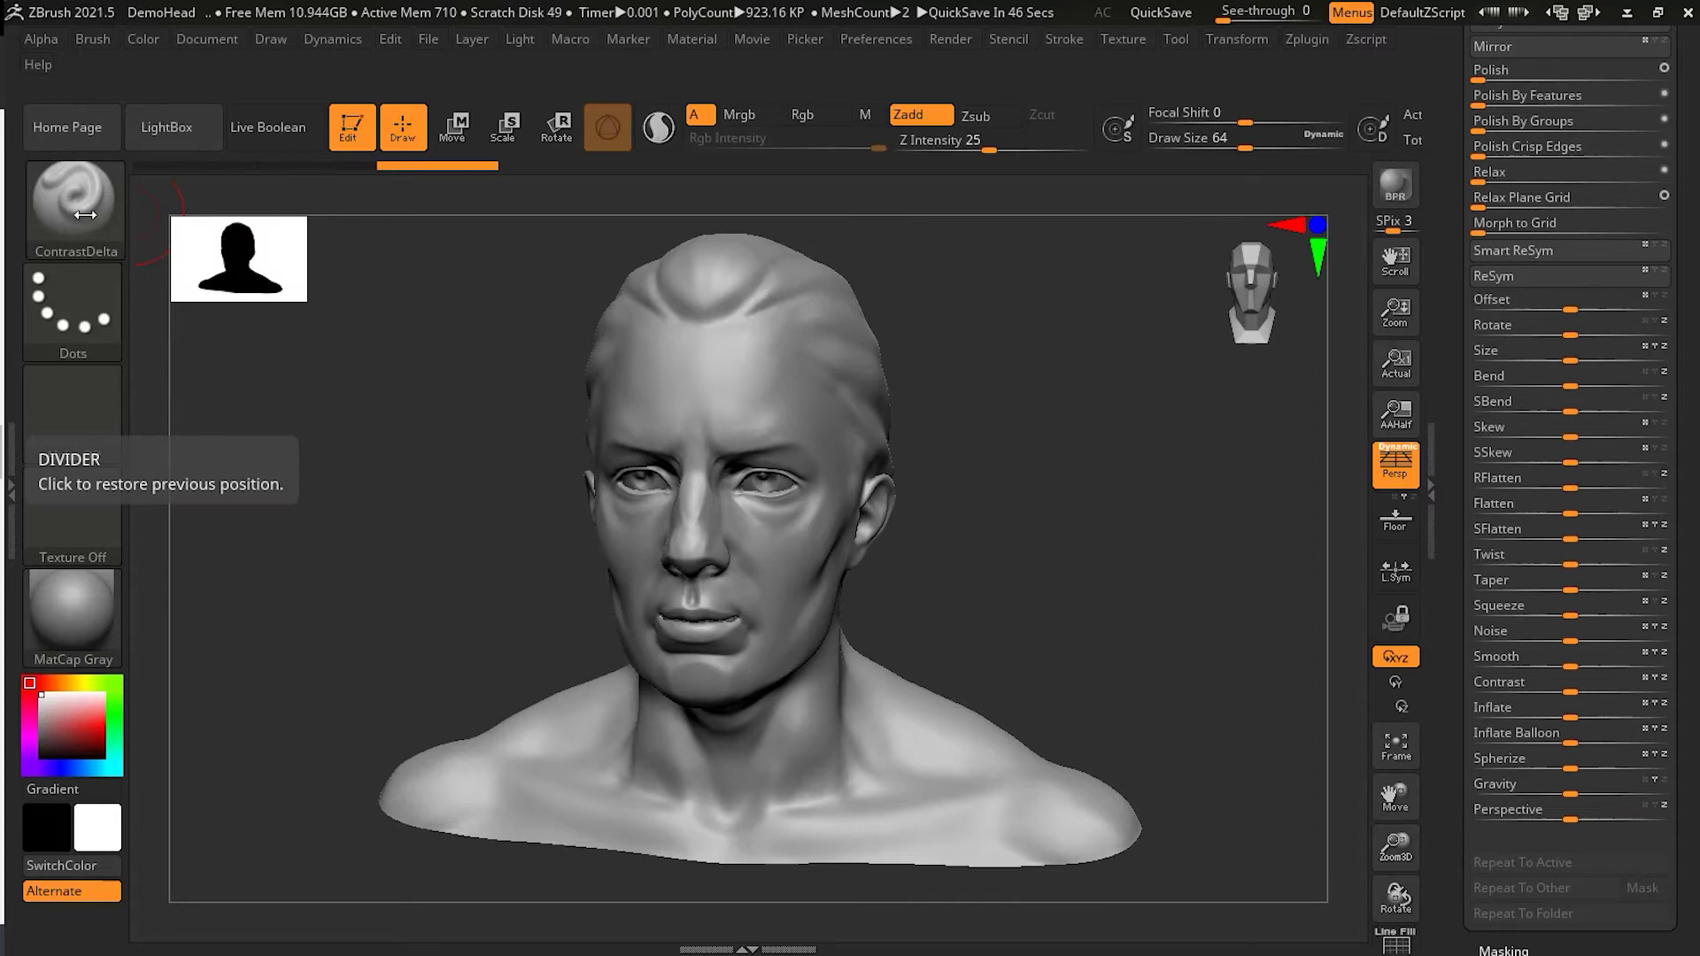
pyautogui.click(85, 215)
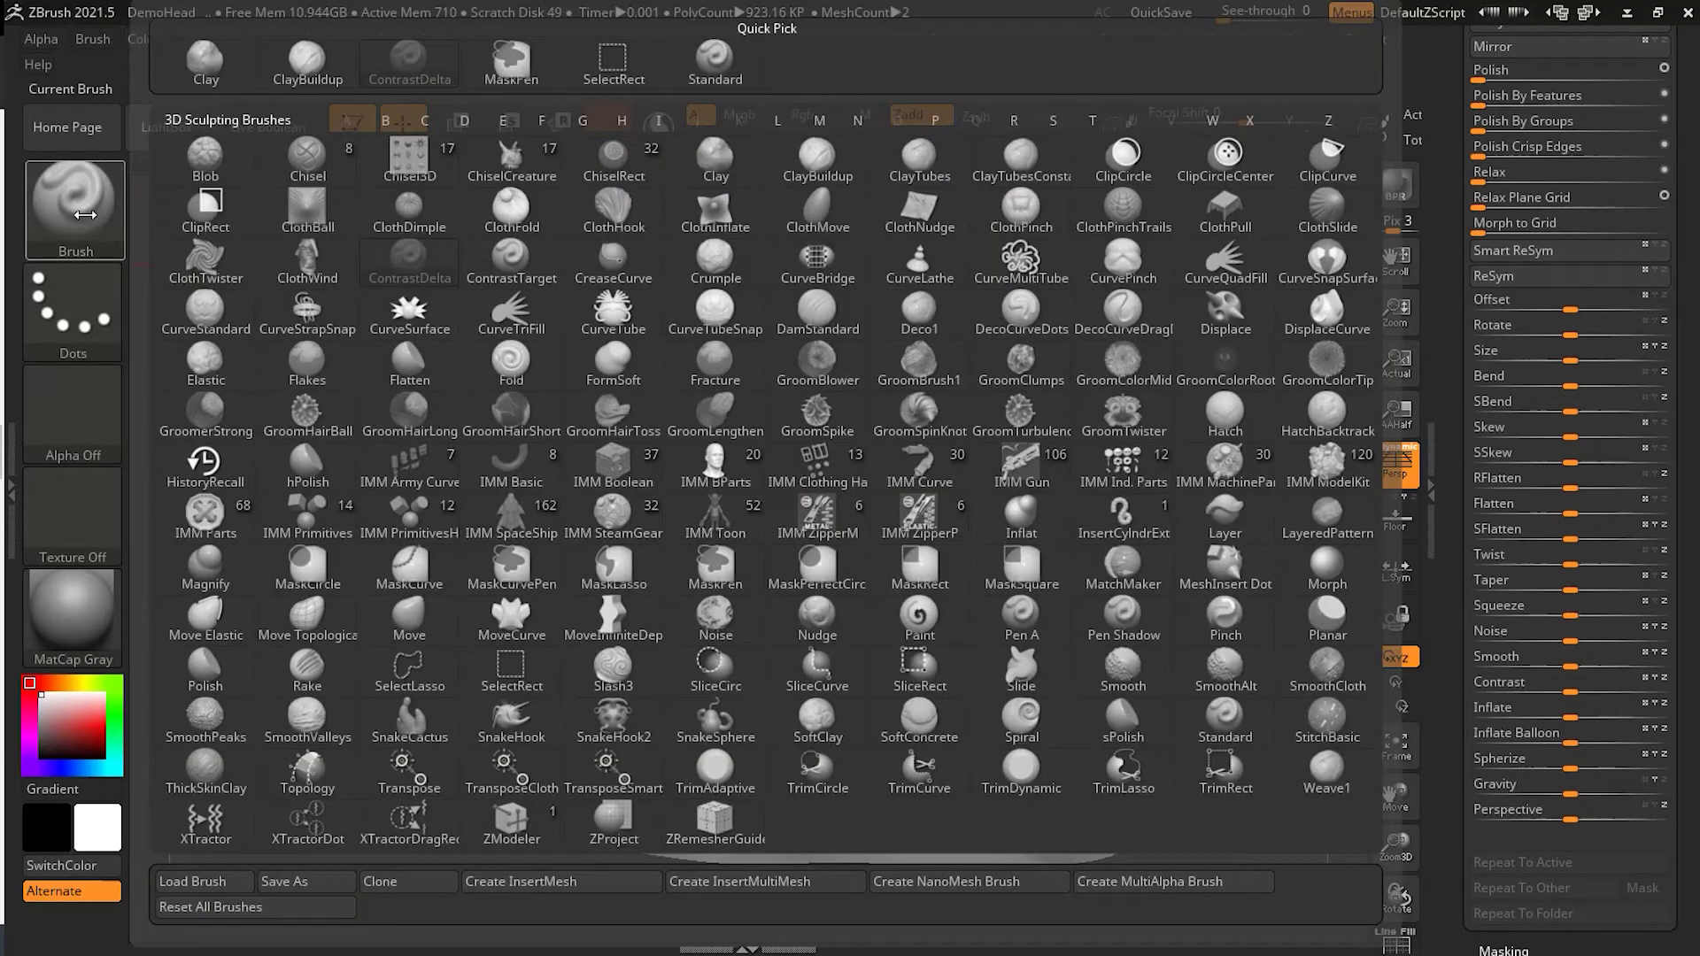
pyautogui.click(85, 214)
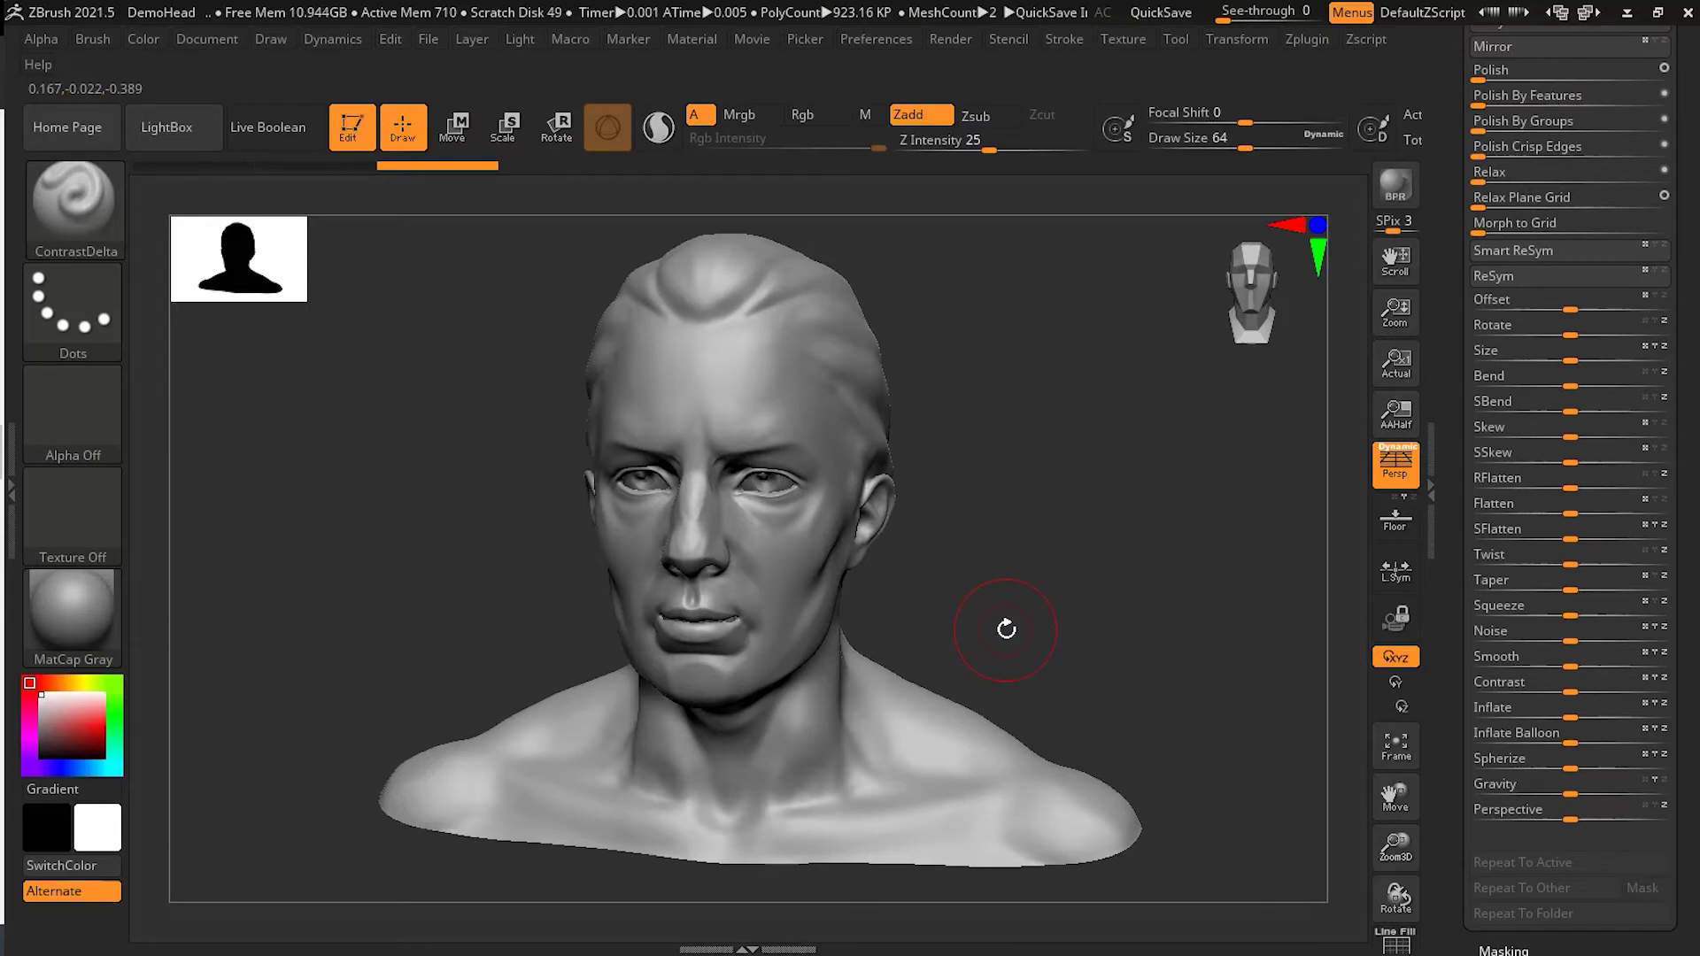
# Sculpt over the brow, nose, mouth and chin with ContrastDelta to sharpen the facial creases
pyautogui.moveTo(961, 580)
pyautogui.keyDown('alt'); pyautogui.mouseDown()
pyautogui.moveTo(1203, 566)
pyautogui.moveTo(1168, 576)
pyautogui.moveTo(1180, 585)
pyautogui.moveTo(1157, 561)
pyautogui.moveTo(960, 581)
pyautogui.mouseUp(); pyautogui.keyUp('alt')
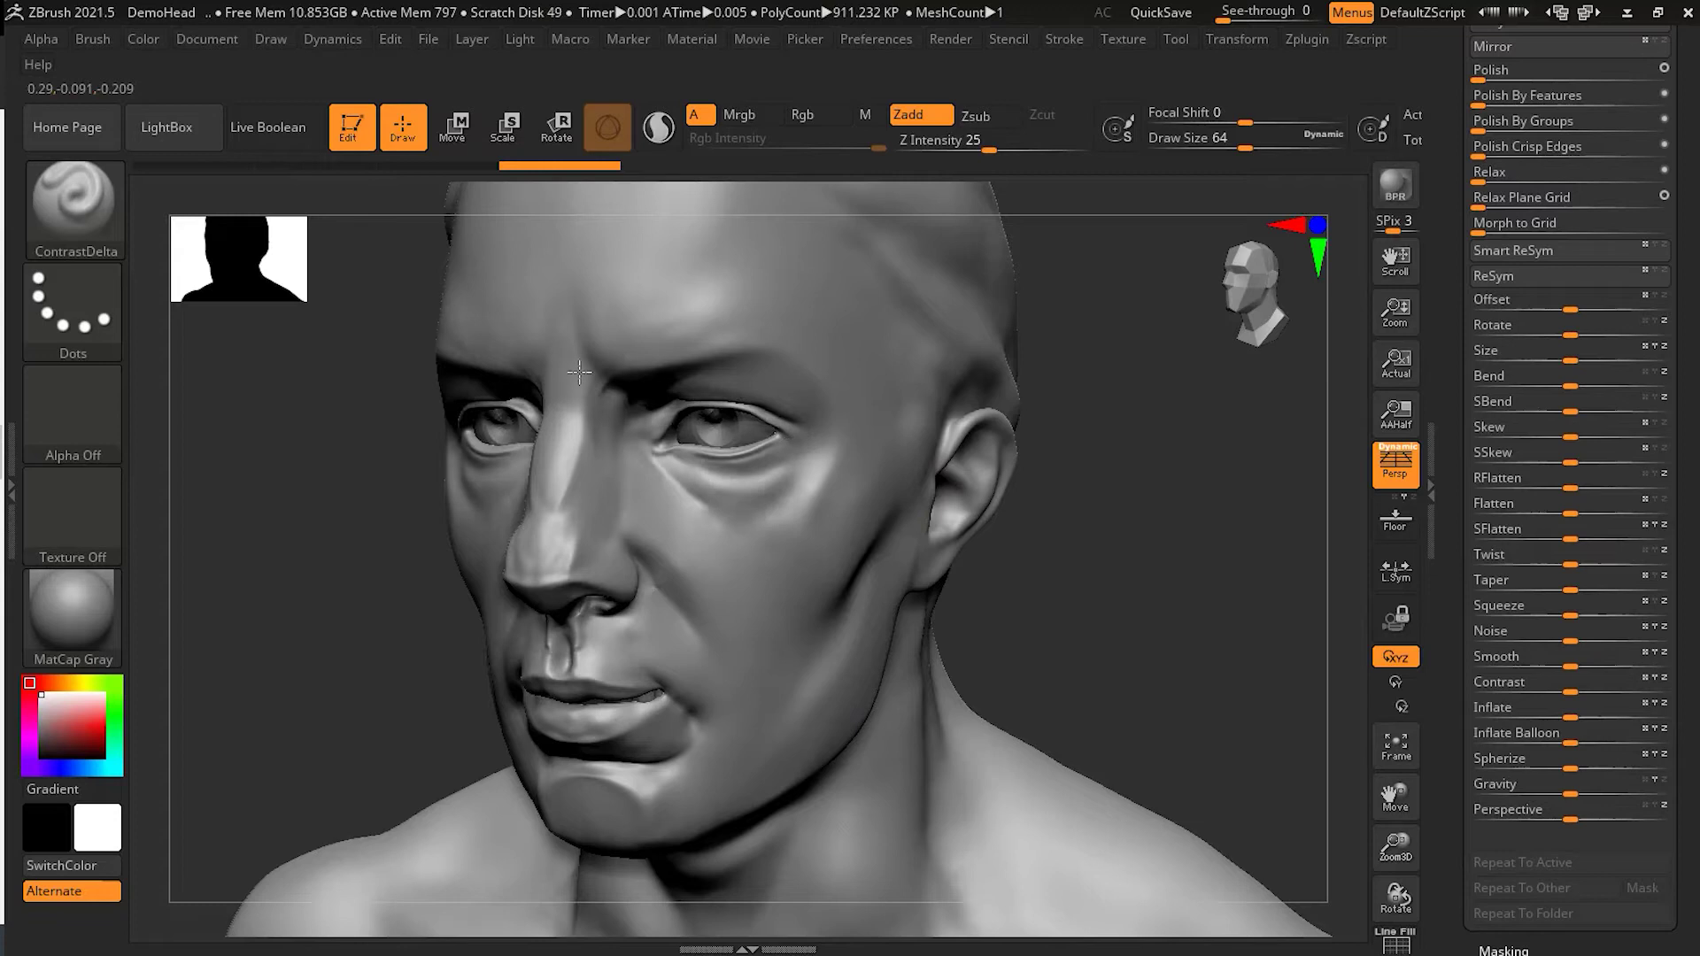
pyautogui.moveTo(594, 312)
pyautogui.mouseDown()
pyautogui.moveTo(625, 293)
pyautogui.moveTo(831, 478)
pyautogui.moveTo(609, 607)
pyautogui.moveTo(642, 806)
pyautogui.moveTo(760, 809)
pyautogui.moveTo(772, 788)
pyautogui.mouseUp()
pyautogui.moveTo(890, 492); pyautogui.dragTo(749, 708)
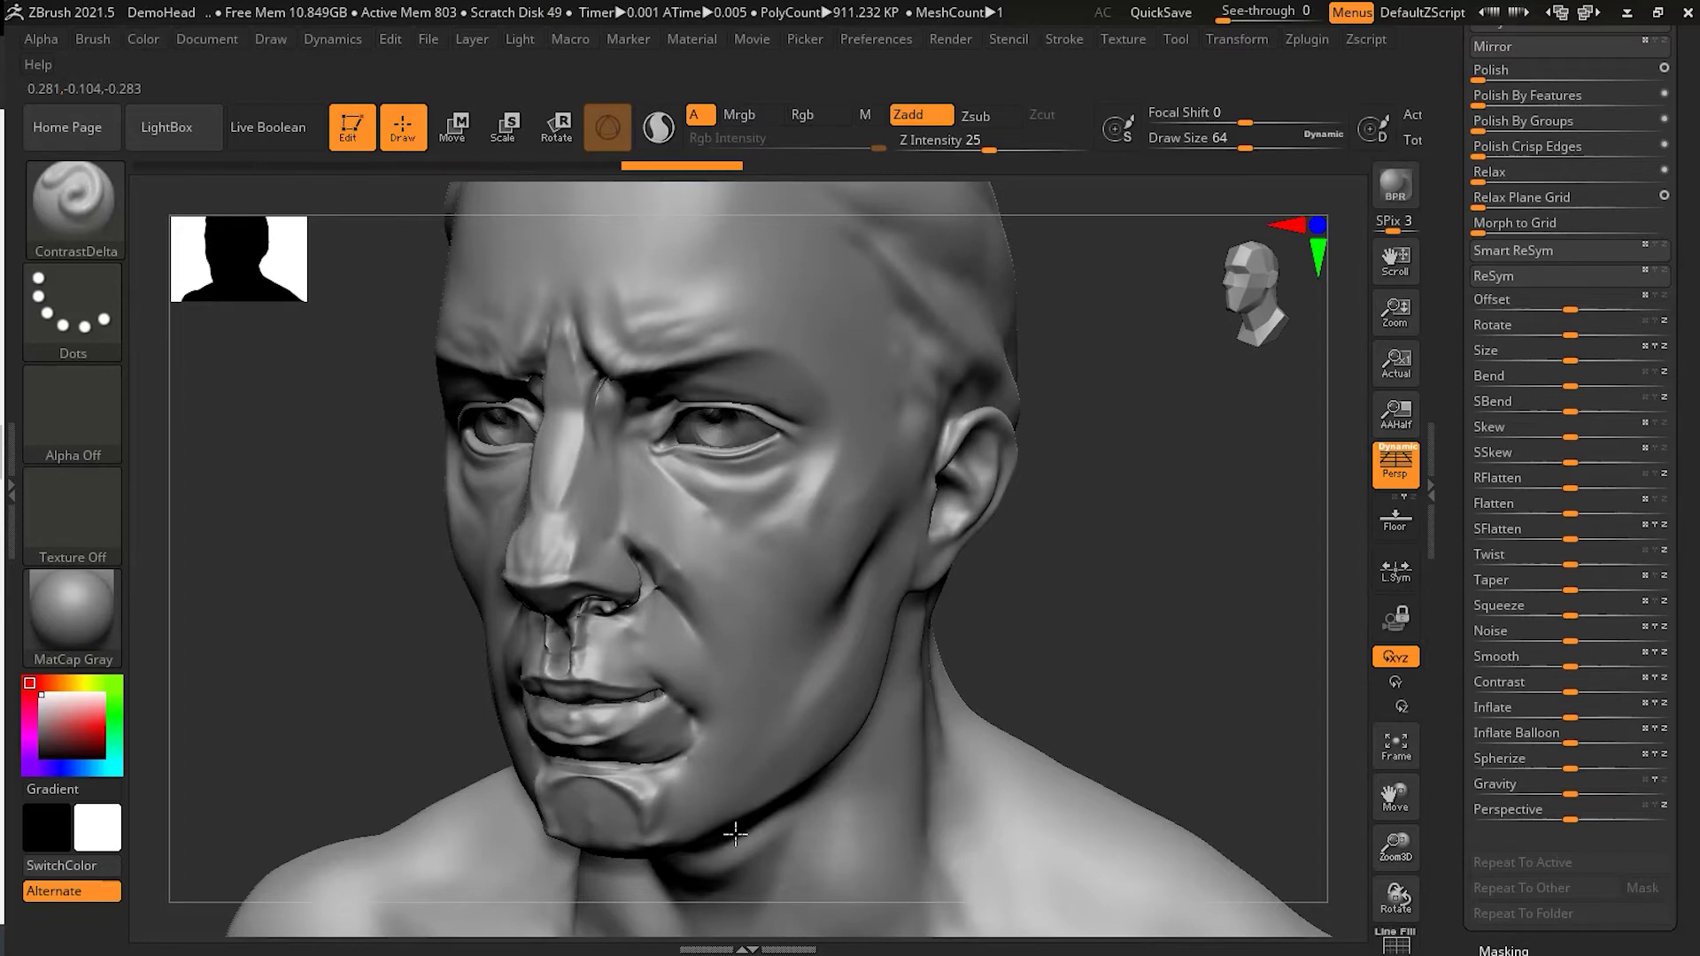
pyautogui.moveTo(1083, 557); pyautogui.dragTo(816, 741)
pyautogui.keyDown('alt'); pyautogui.moveTo(998, 672); pyautogui.dragTo(1137, 673); pyautogui.keyUp('alt')
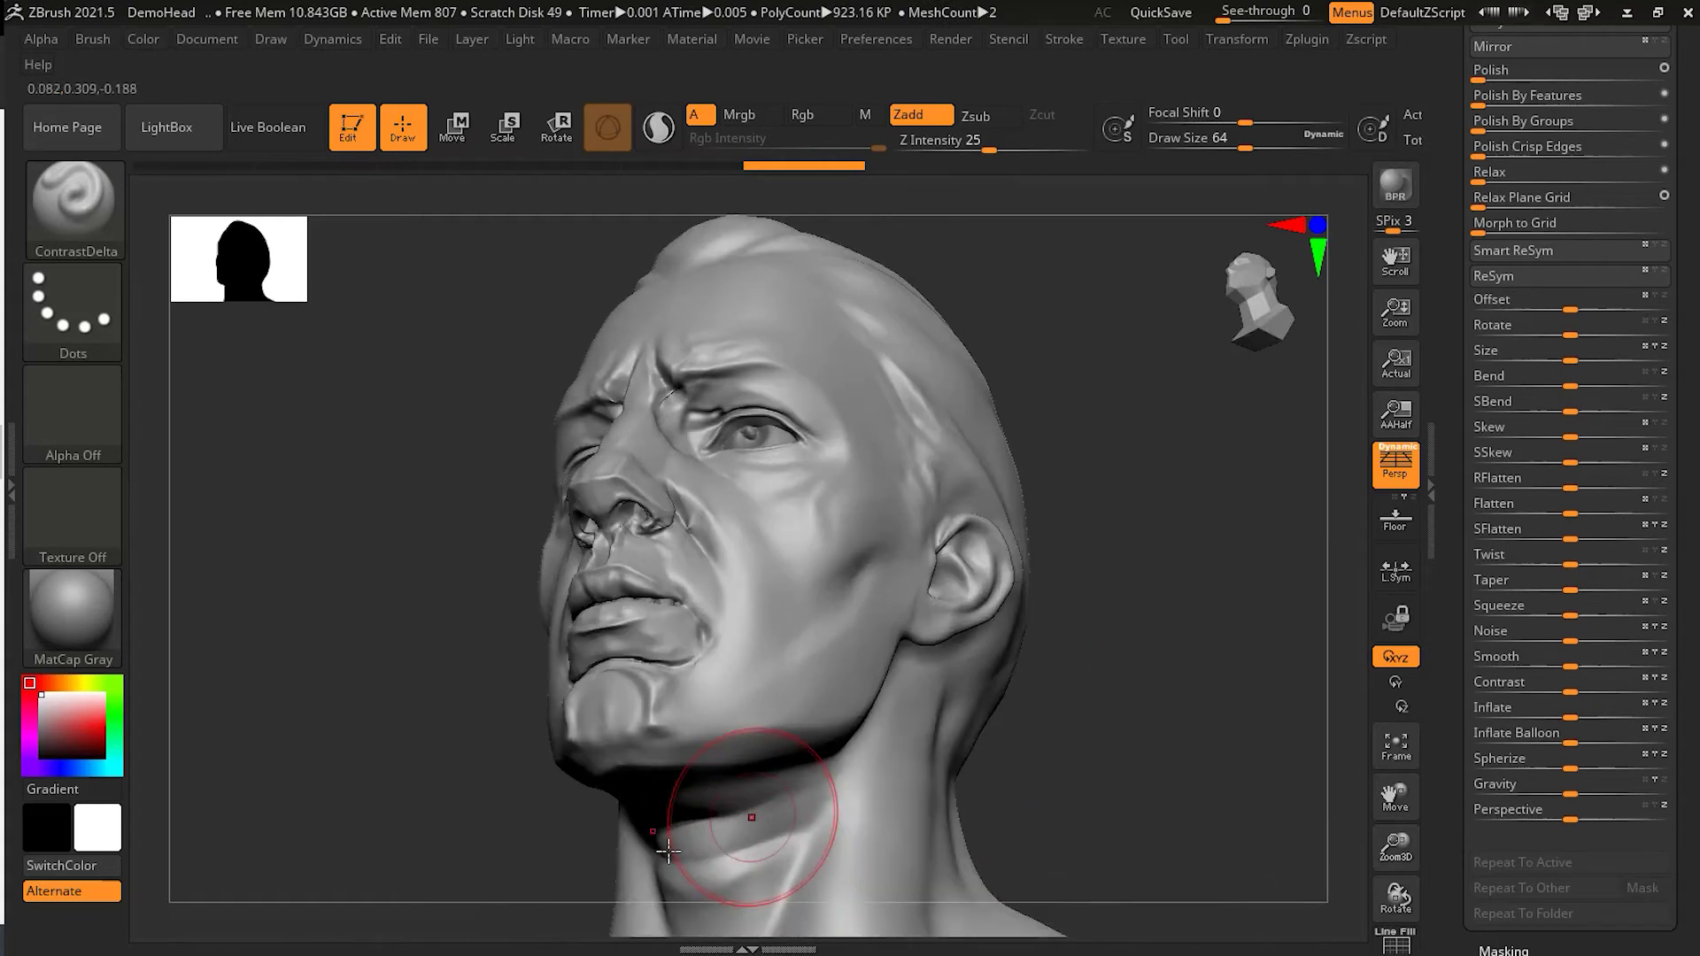
# Intensify the forms of the neck and the hairline above and behind the ear with ContrastDelta strokes
pyautogui.moveTo(703, 860)
pyautogui.mouseDown()
pyautogui.moveTo(779, 903)
pyautogui.moveTo(895, 842)
pyautogui.moveTo(921, 777)
pyautogui.moveTo(955, 765)
pyautogui.mouseUp()
pyautogui.moveTo(1217, 701); pyautogui.dragTo(1074, 676)
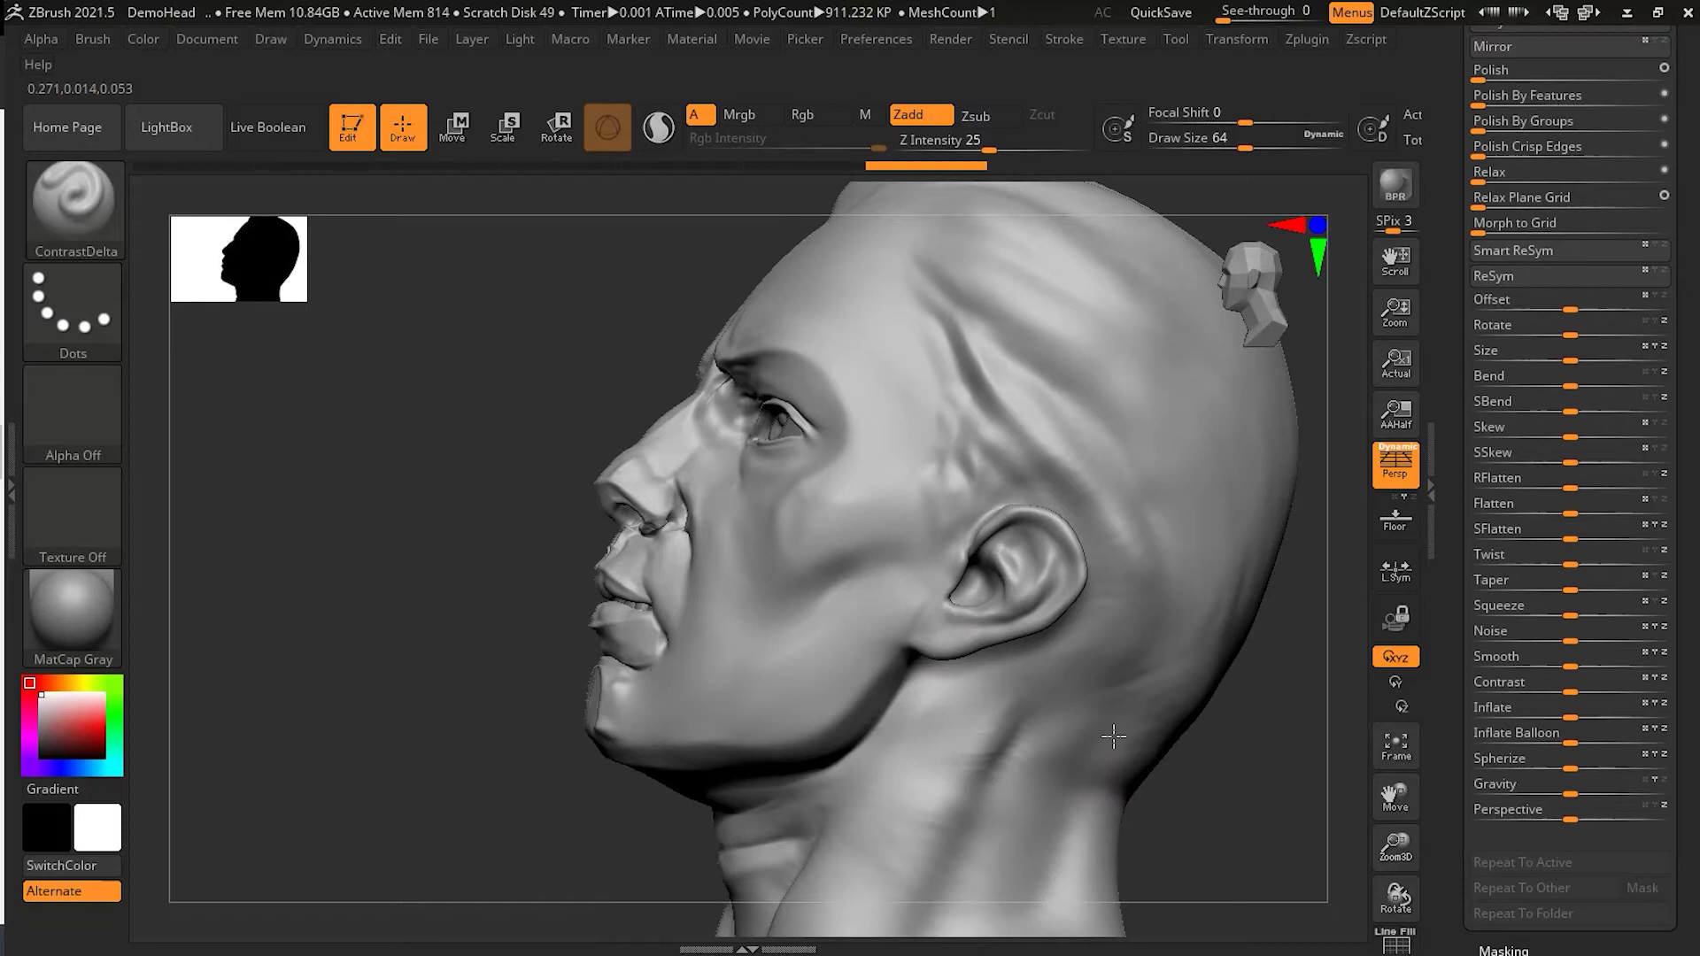
pyautogui.moveTo(992, 376)
pyautogui.mouseDown()
pyautogui.moveTo(1122, 576)
pyautogui.moveTo(957, 819)
pyautogui.mouseUp()
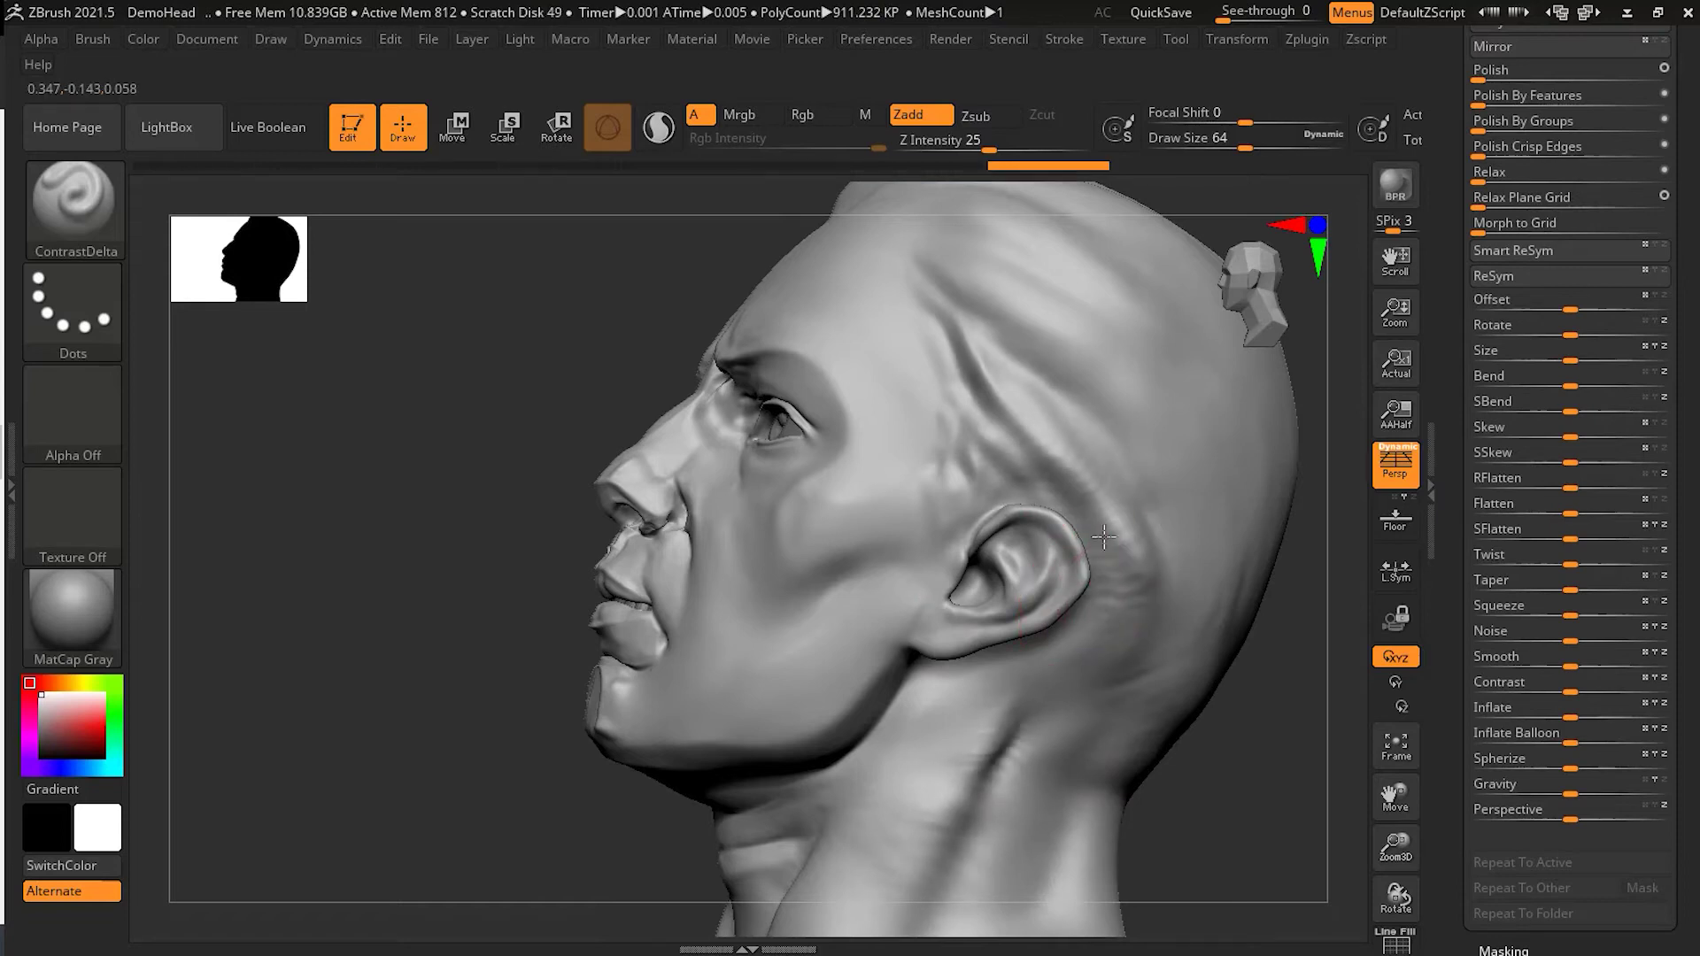
pyautogui.moveTo(993, 375); pyautogui.dragTo(1062, 505)
pyautogui.moveTo(317, 590)
pyautogui.mouseDown()
pyautogui.moveTo(566, 531)
pyautogui.moveTo(801, 442)
pyautogui.mouseUp()
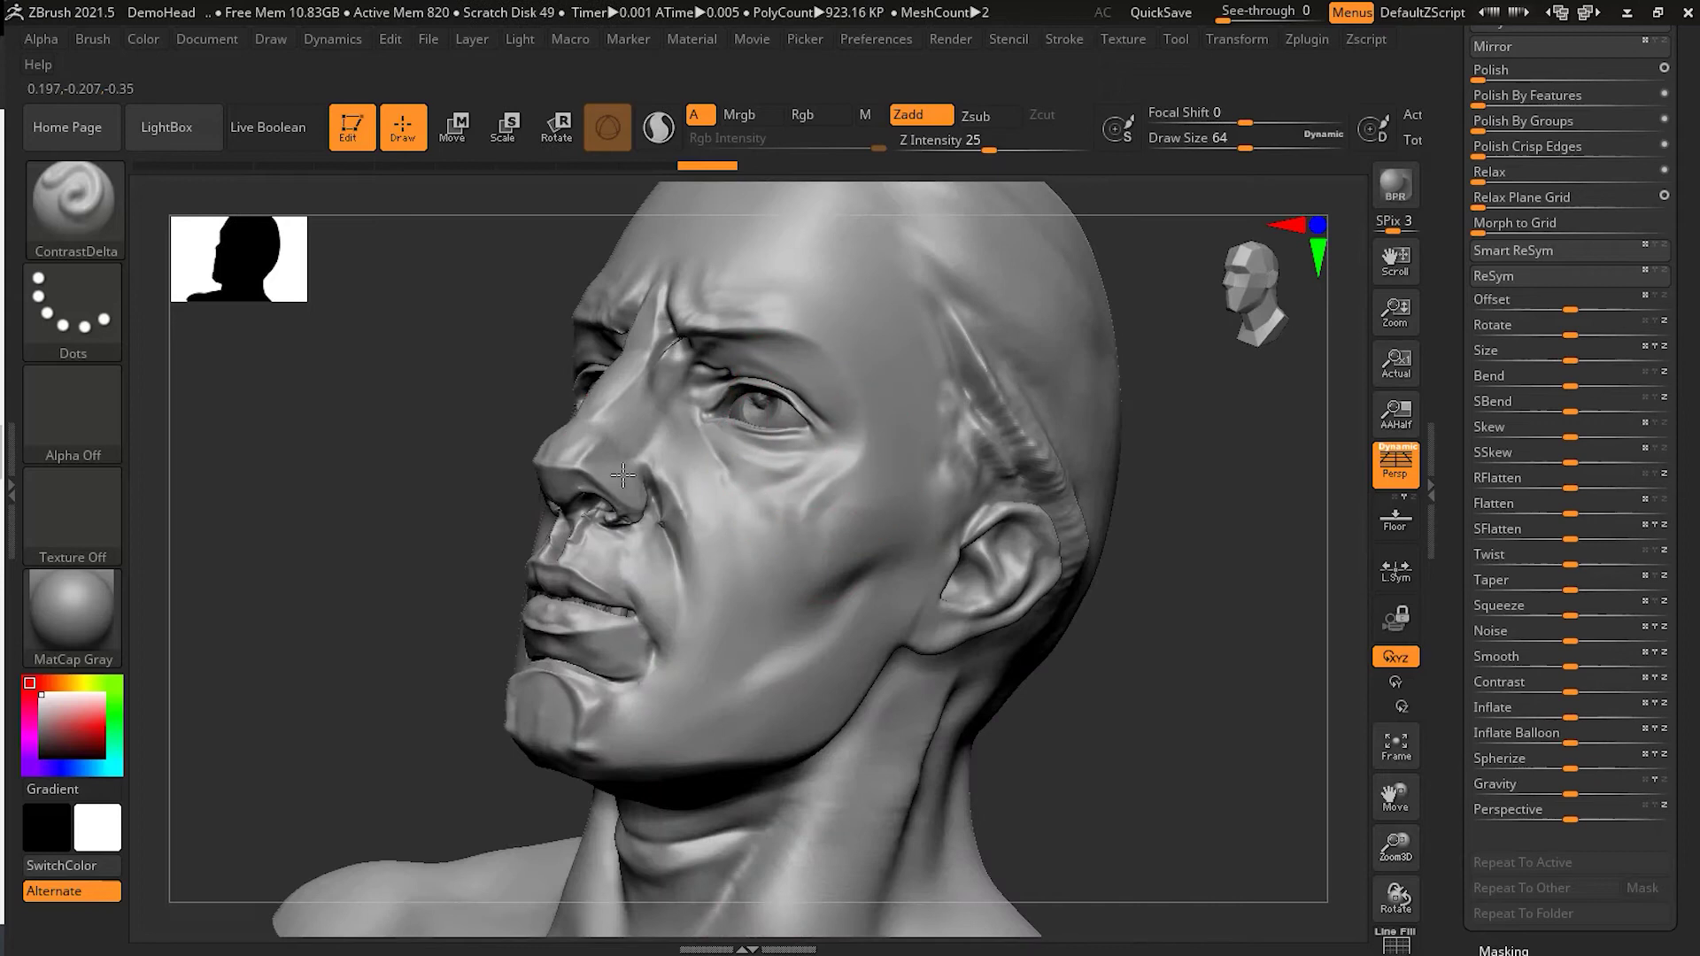
# Strengthen the creases on the cheeks, jaw and lower face with further ContrastDelta strokes from both sides
pyautogui.click(788, 754)
pyautogui.moveTo(996, 768); pyautogui.dragTo(1119, 702)
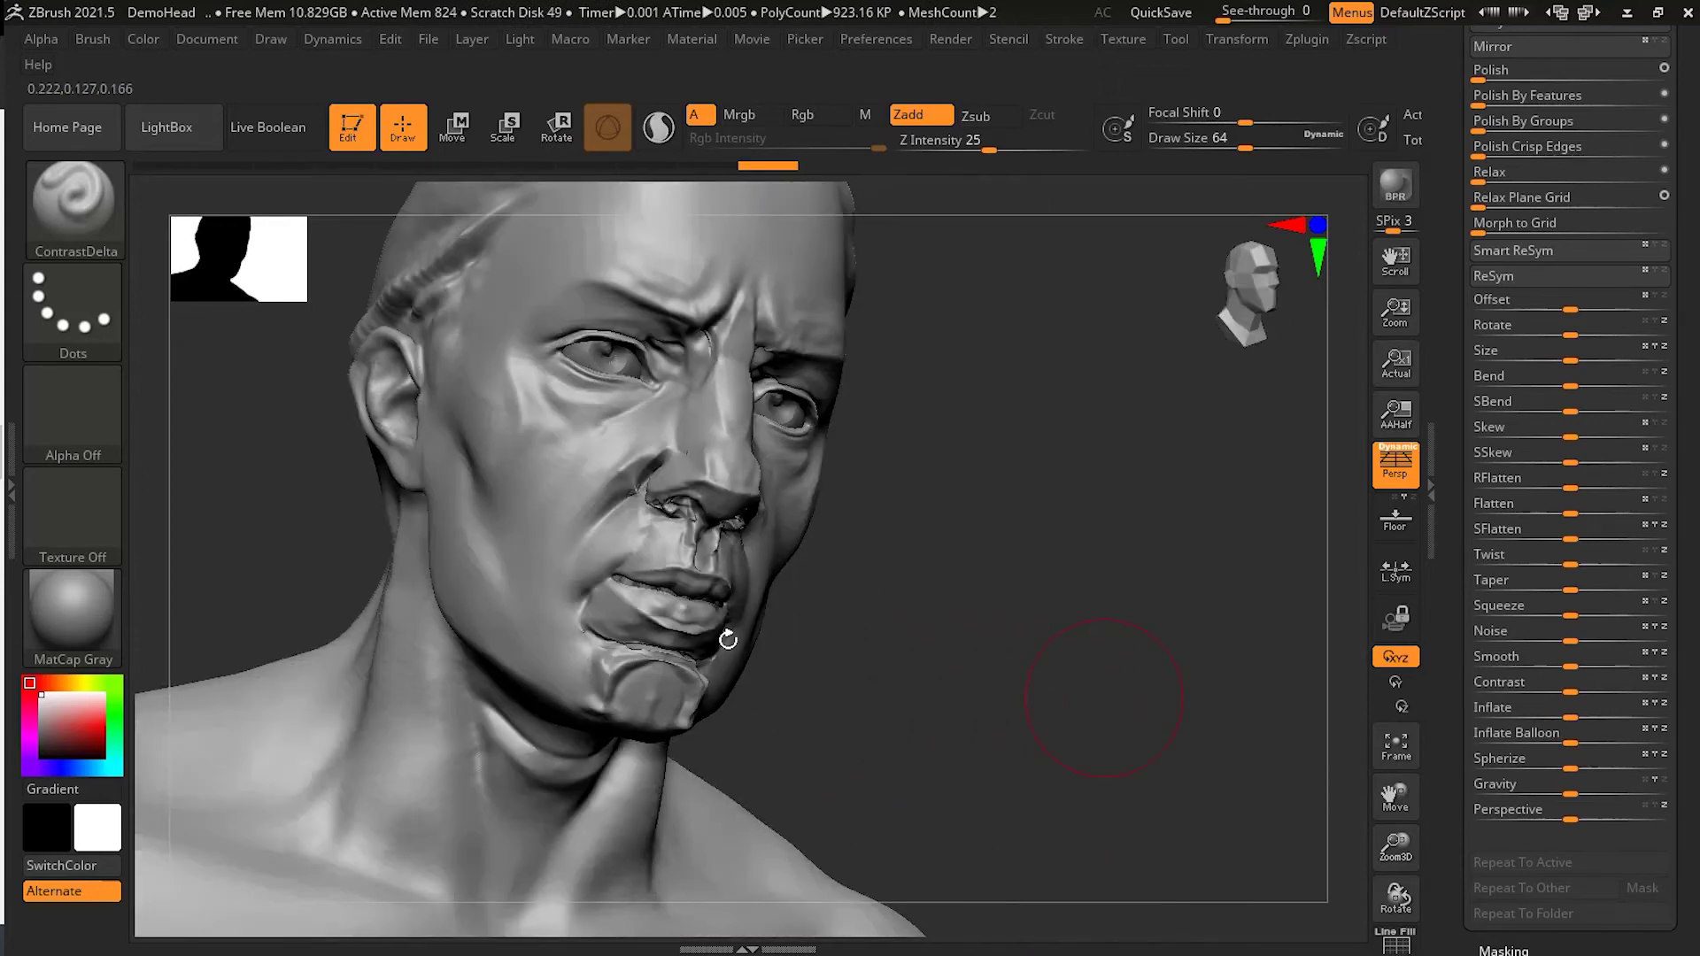
pyautogui.moveTo(456, 456)
pyautogui.mouseDown()
pyautogui.moveTo(478, 567)
pyautogui.moveTo(453, 496)
pyautogui.mouseUp()
pyautogui.moveTo(903, 649)
pyautogui.mouseDown()
pyautogui.moveTo(922, 626)
pyautogui.moveTo(877, 620)
pyautogui.mouseUp()
pyautogui.moveTo(1054, 668); pyautogui.dragTo(1116, 674)
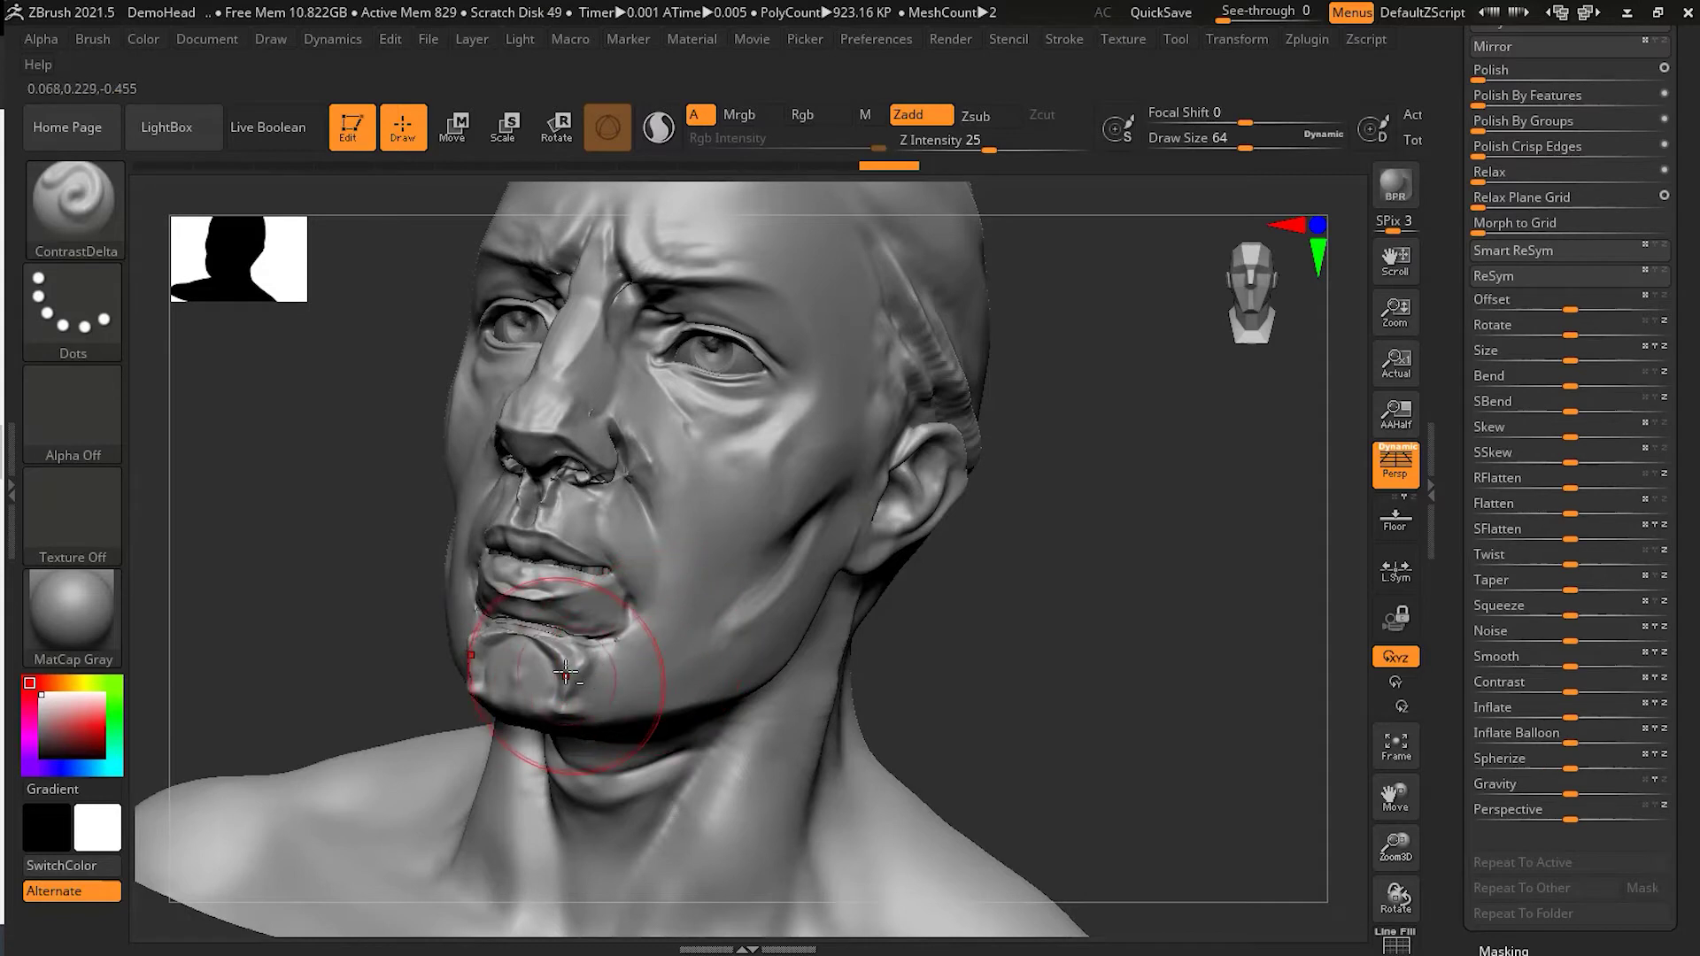
# Soften the exaggerated creases on the chin and around the nose and mouth with inverted ContrastDelta strokes
pyautogui.press('ctrl')
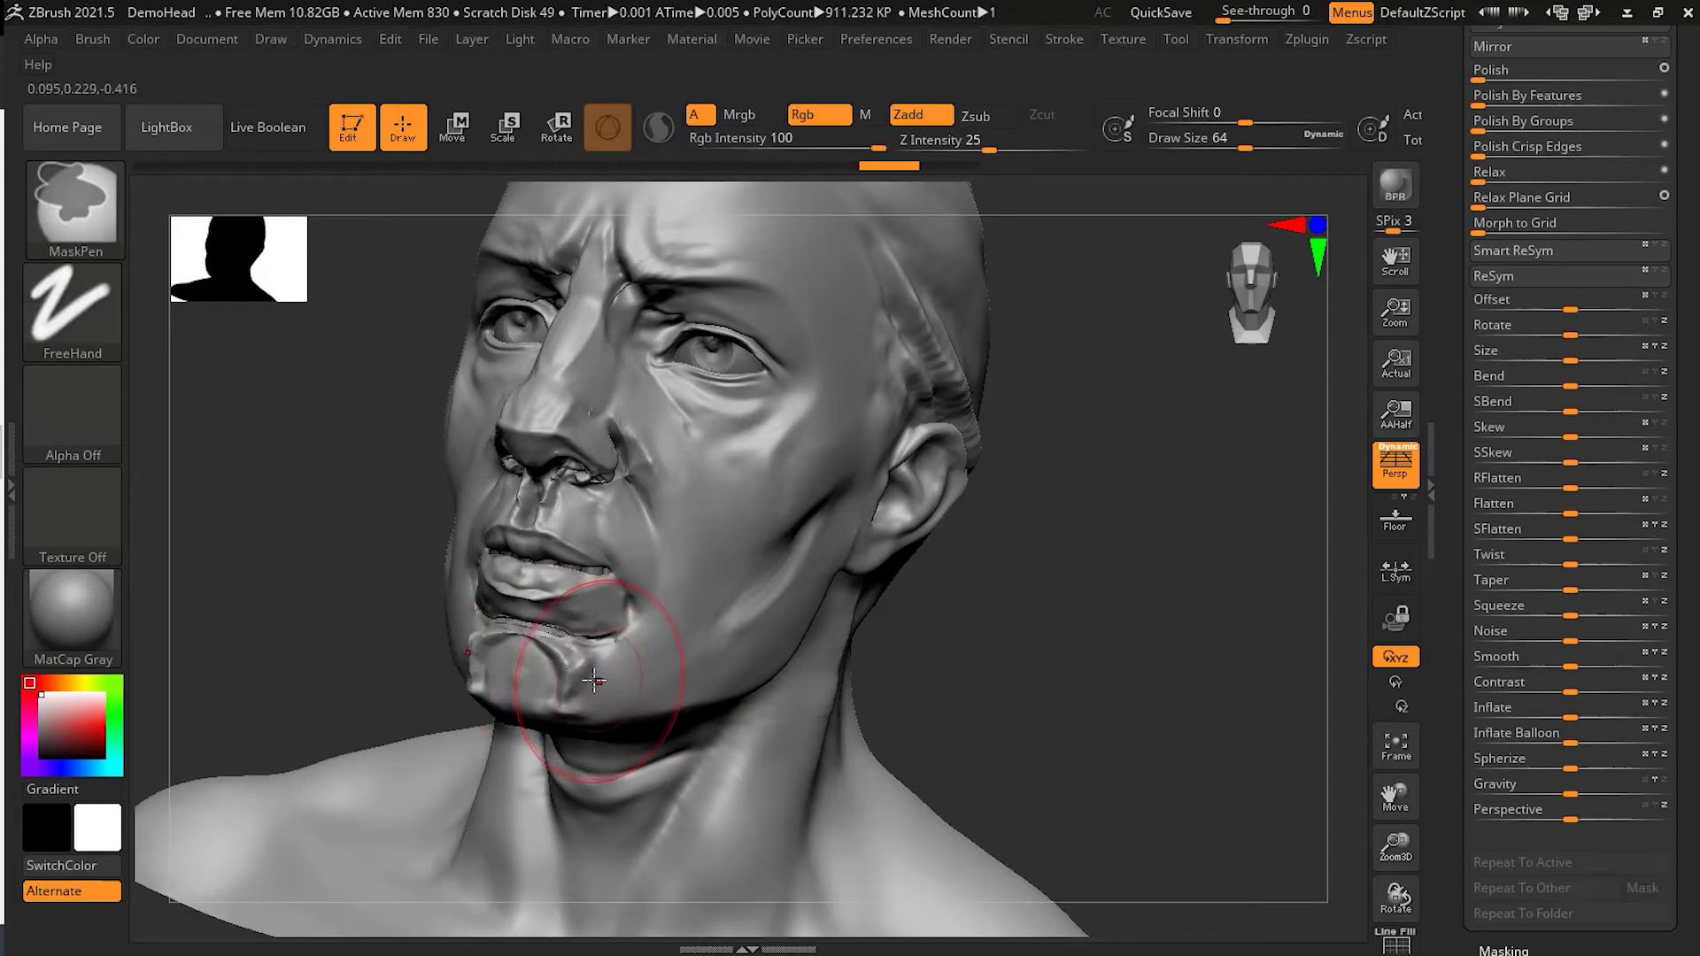
pyautogui.keyDown('alt'); pyautogui.moveTo(570, 698); pyautogui.dragTo(585, 686); pyautogui.keyUp('alt')
pyautogui.moveTo(798, 496)
pyautogui.mouseDown()
pyautogui.moveTo(779, 591)
pyautogui.moveTo(784, 417)
pyautogui.mouseUp()
pyautogui.moveTo(758, 455); pyautogui.dragTo(707, 433)
pyautogui.moveTo(660, 380)
pyautogui.mouseDown()
pyautogui.moveTo(652, 416)
pyautogui.moveTo(620, 412)
pyautogui.moveTo(597, 515)
pyautogui.moveTo(522, 580)
pyautogui.moveTo(618, 617)
pyautogui.moveTo(608, 571)
pyautogui.moveTo(535, 567)
pyautogui.moveTo(611, 624)
pyautogui.mouseUp()
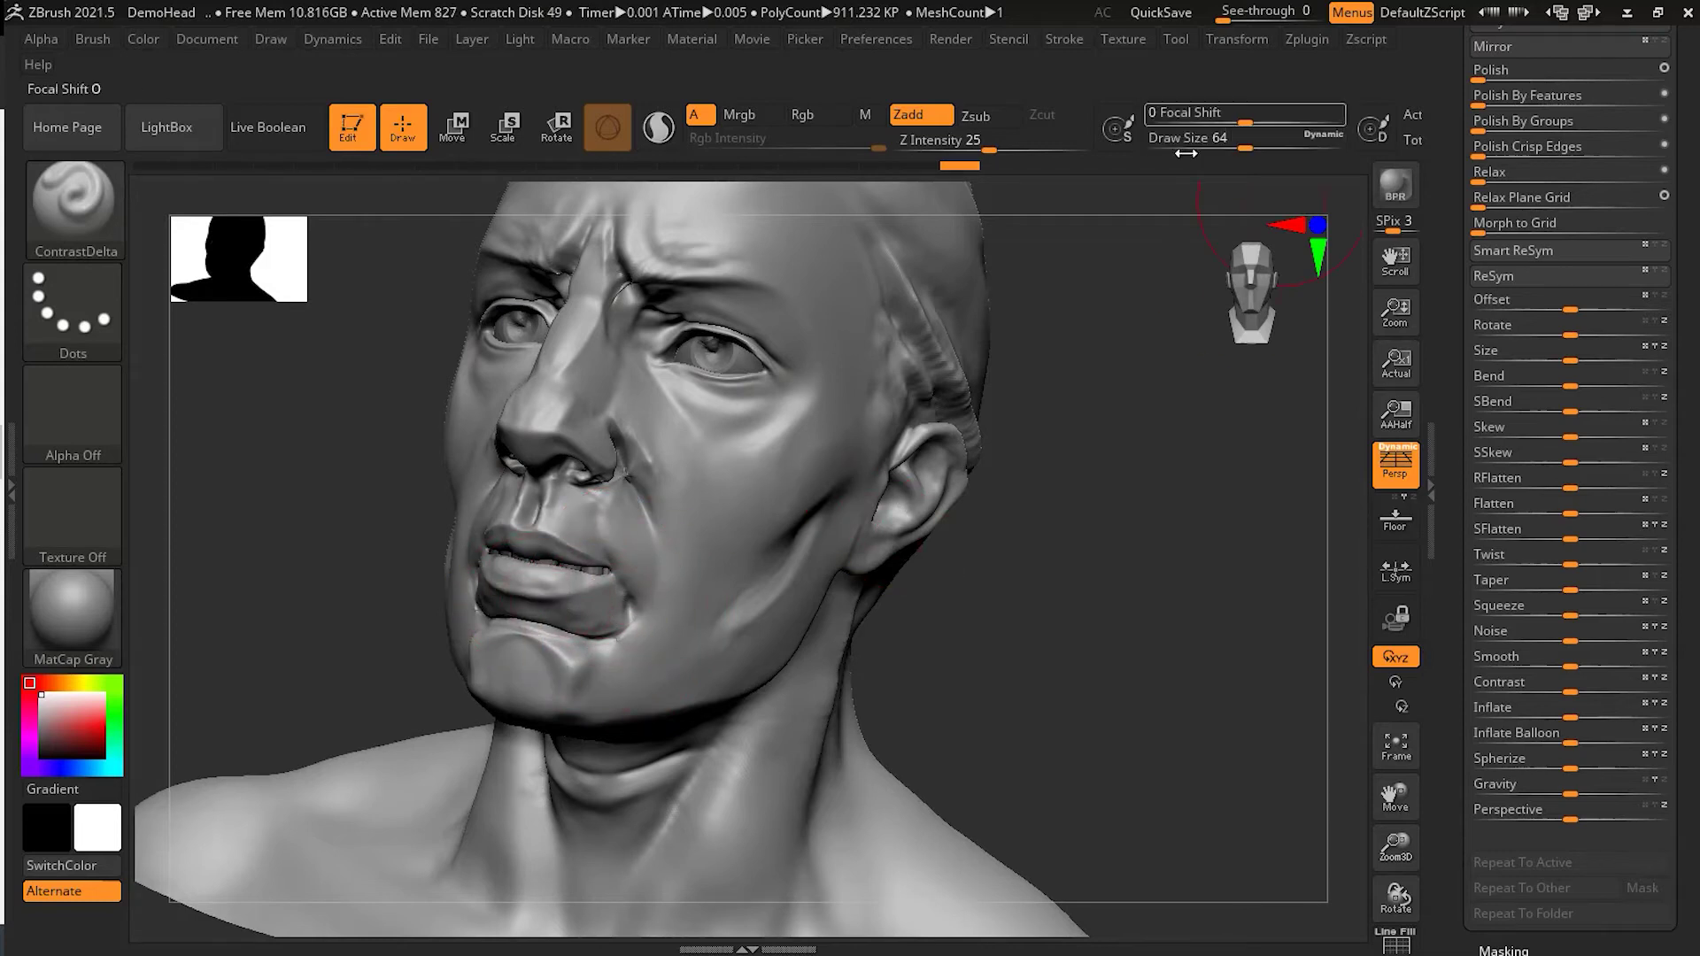
# Refine the contrast along the nose fold, hairline, side of the neck and cheek with ContrastDelta
pyautogui.moveTo(1124, 725); pyautogui.dragTo(1089, 713)
pyautogui.moveTo(622, 448)
pyautogui.mouseDown()
pyautogui.moveTo(634, 425)
pyautogui.moveTo(659, 464)
pyautogui.mouseUp()
pyautogui.moveTo(978, 361)
pyautogui.mouseDown()
pyautogui.moveTo(942, 305)
pyautogui.moveTo(1000, 389)
pyautogui.mouseUp()
pyautogui.moveTo(1188, 577)
pyautogui.mouseDown()
pyautogui.moveTo(1119, 512)
pyautogui.moveTo(1054, 492)
pyautogui.mouseUp()
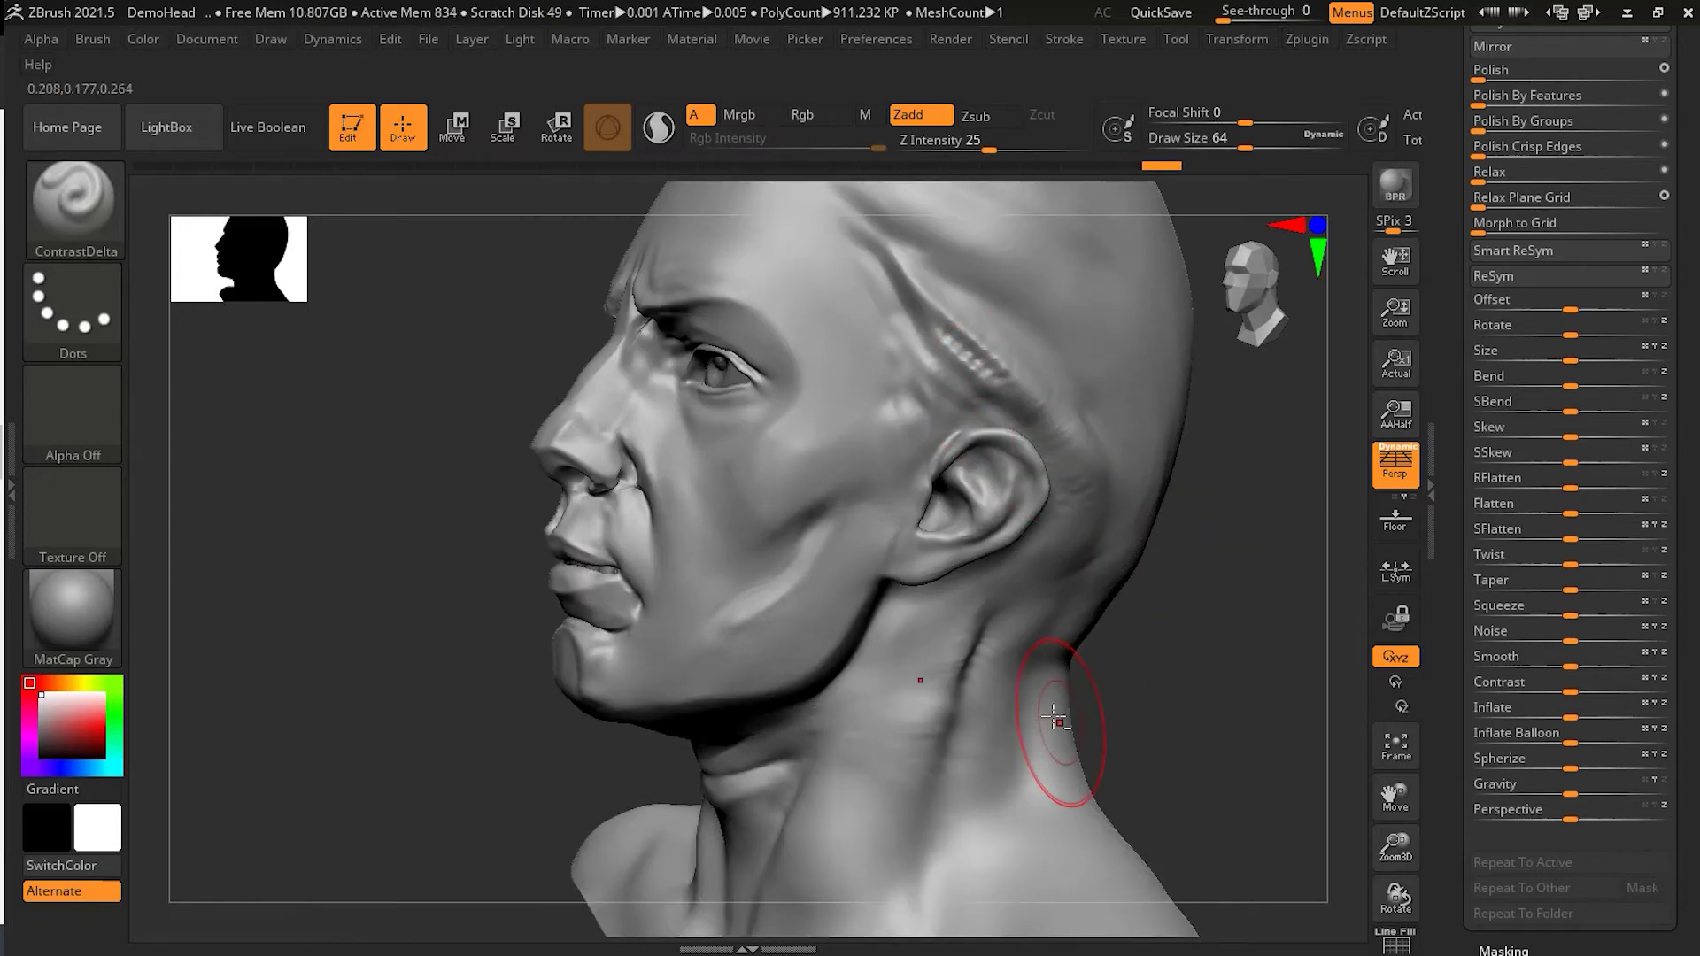
pyautogui.moveTo(986, 647)
pyautogui.mouseDown()
pyautogui.moveTo(988, 606)
pyautogui.moveTo(974, 682)
pyautogui.mouseUp()
pyautogui.moveTo(1146, 691); pyautogui.dragTo(1231, 687)
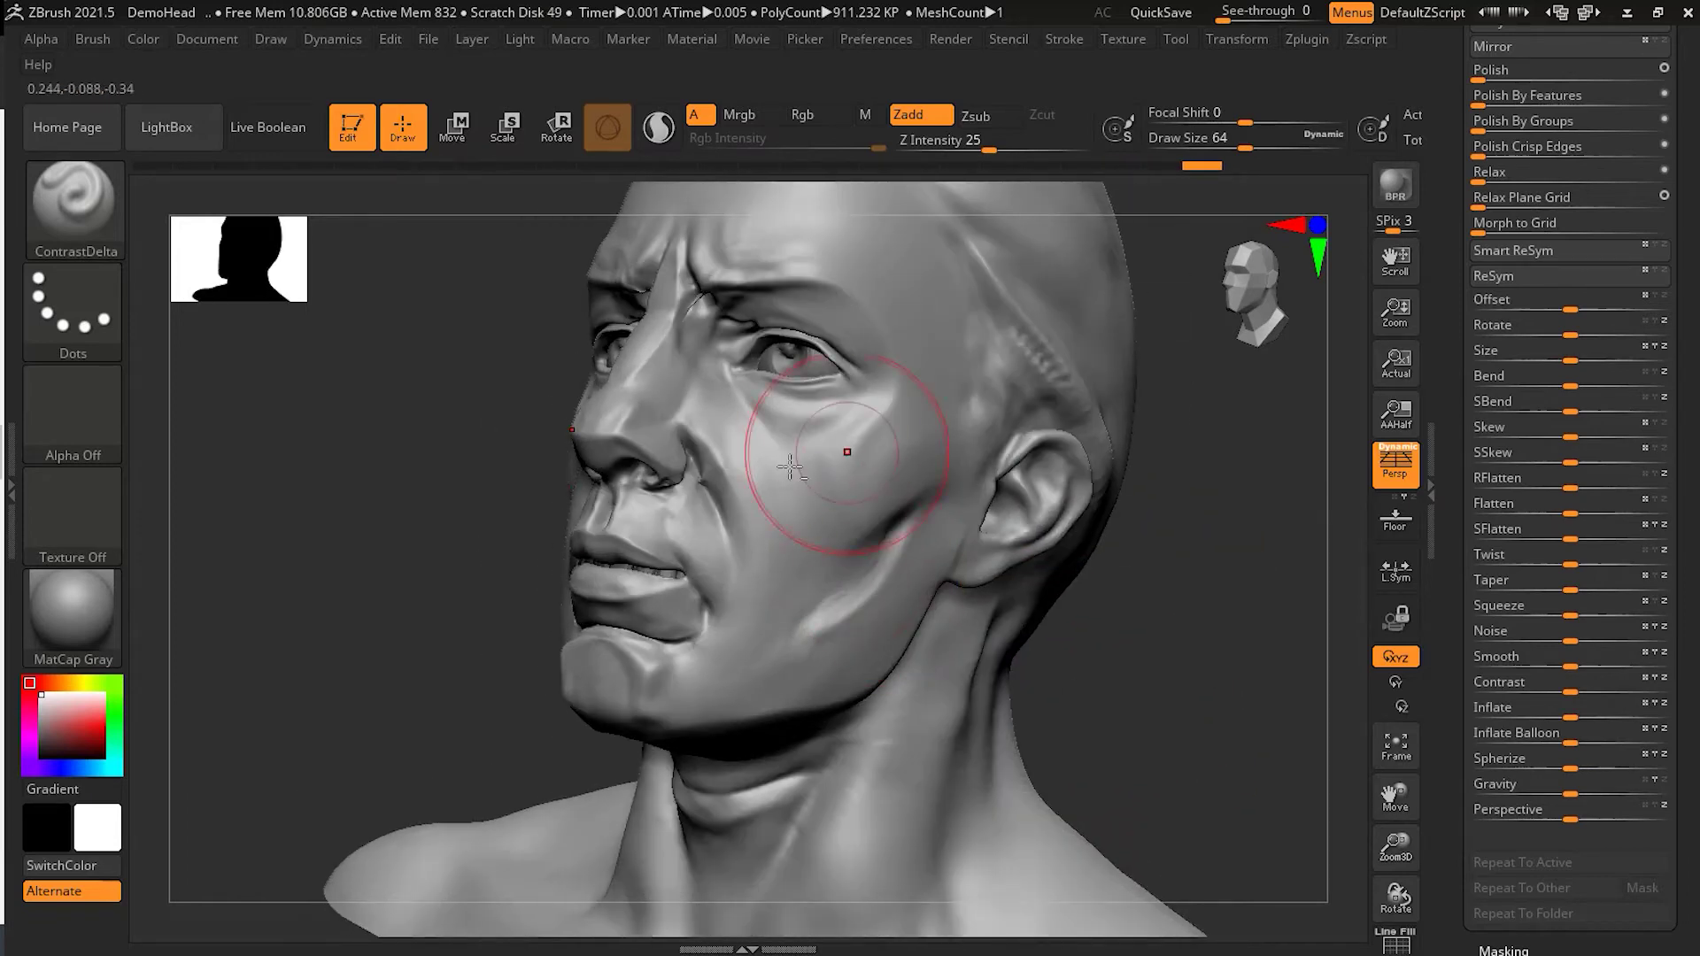
pyautogui.moveTo(697, 493); pyautogui.dragTo(776, 525)
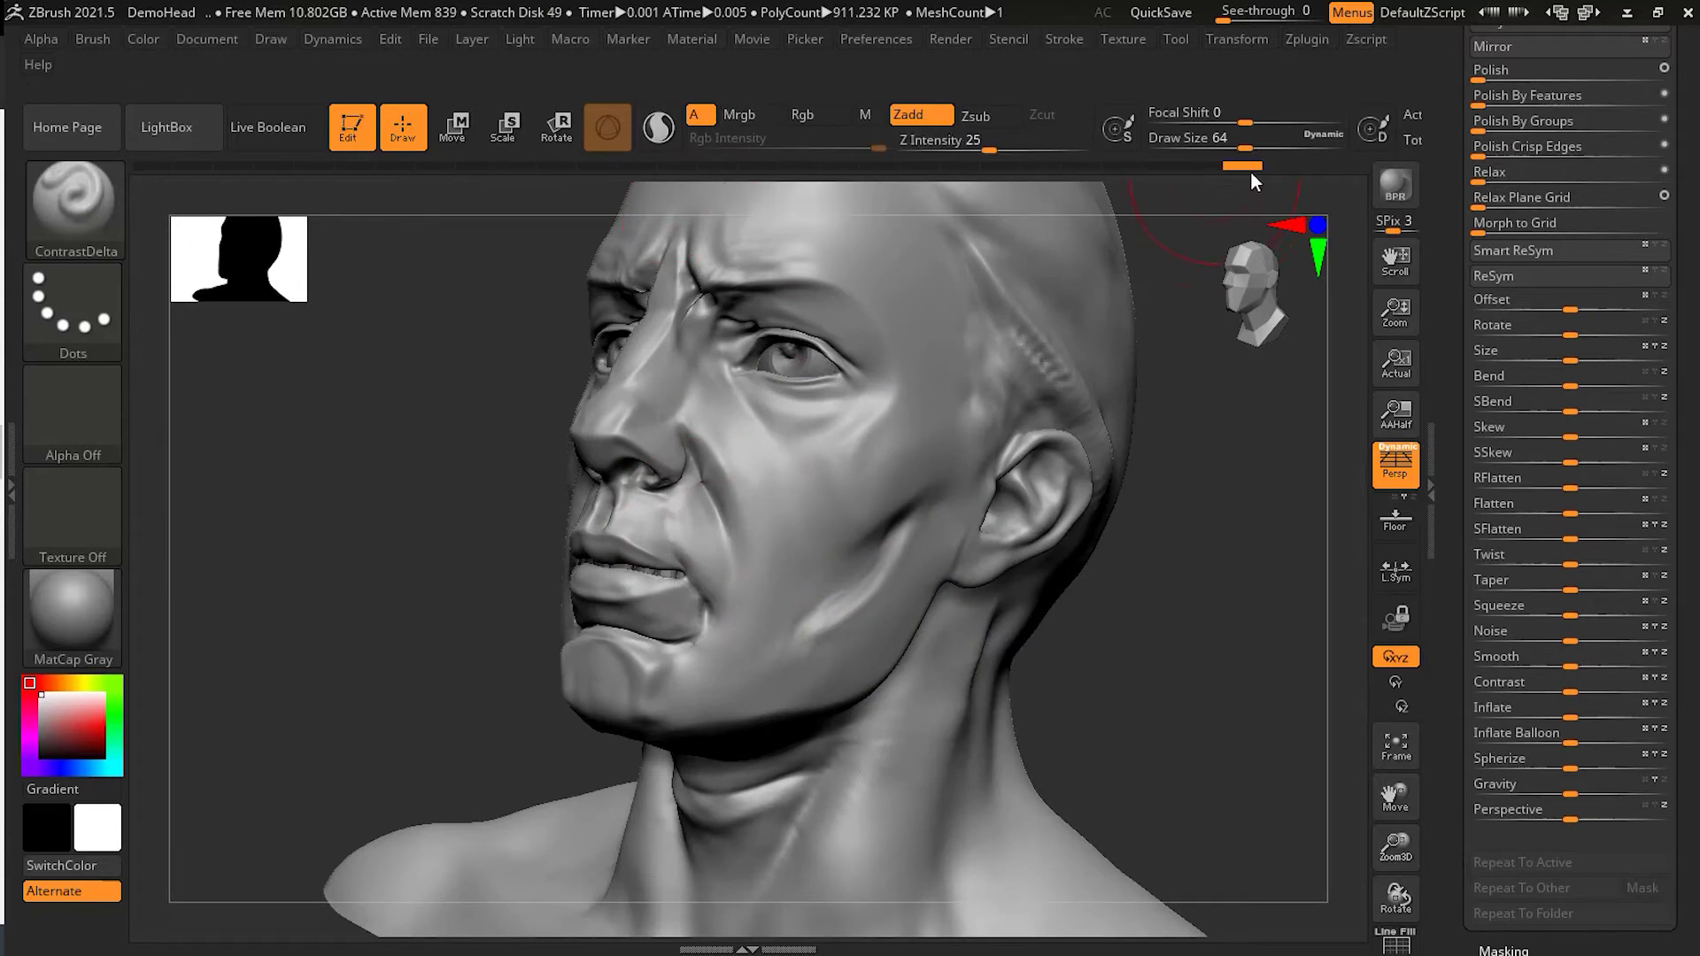
# Step back through the undo history to the head's state before the ContrastDelta strokes
pyautogui.moveTo(1238, 166); pyautogui.dragTo(270, 166)
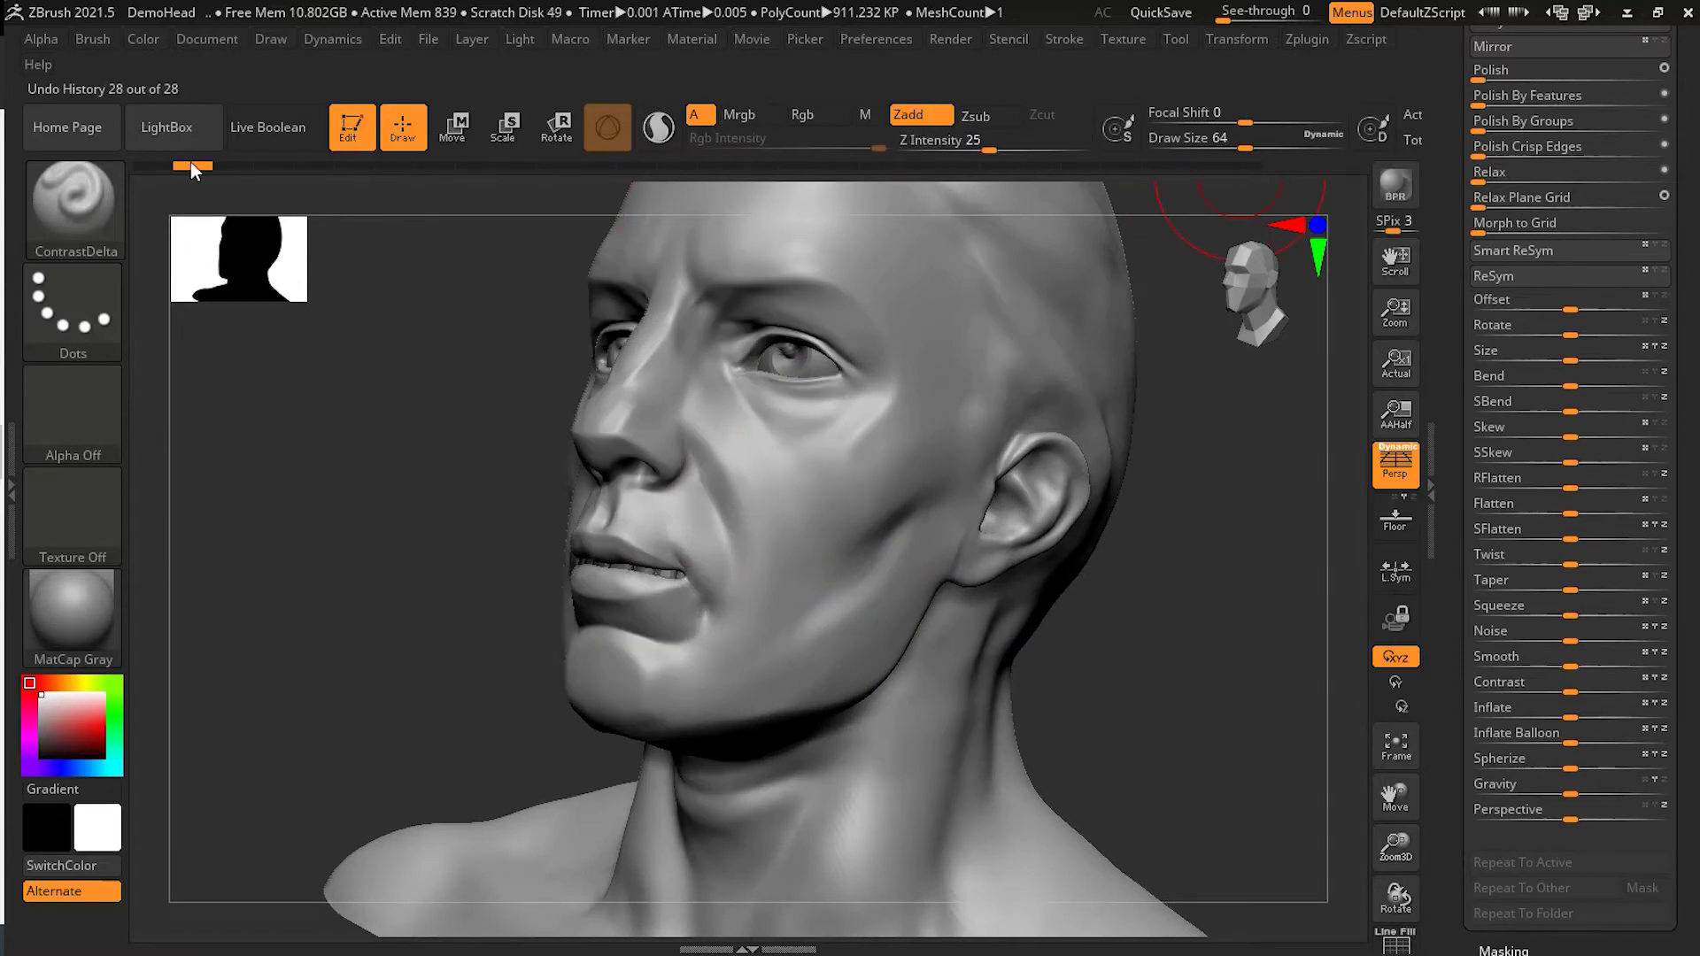
pyautogui.click(191, 165)
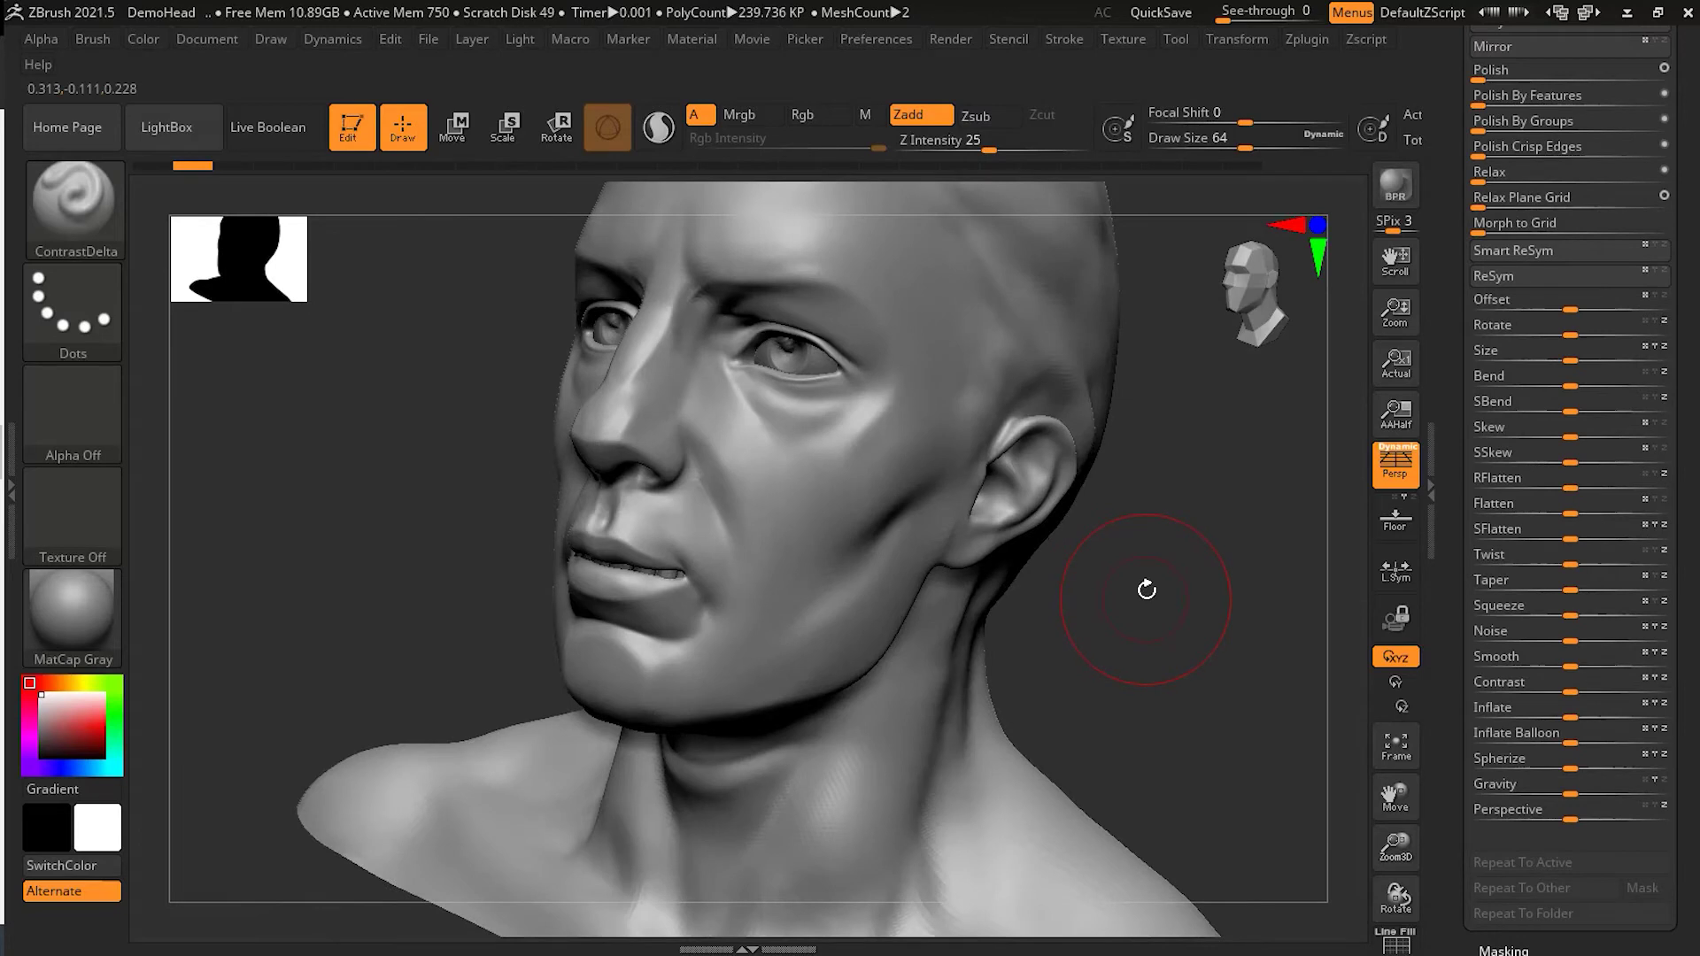
# Select the ContrastTarget sculpting brush
pyautogui.press('b')
pyautogui.press('c')
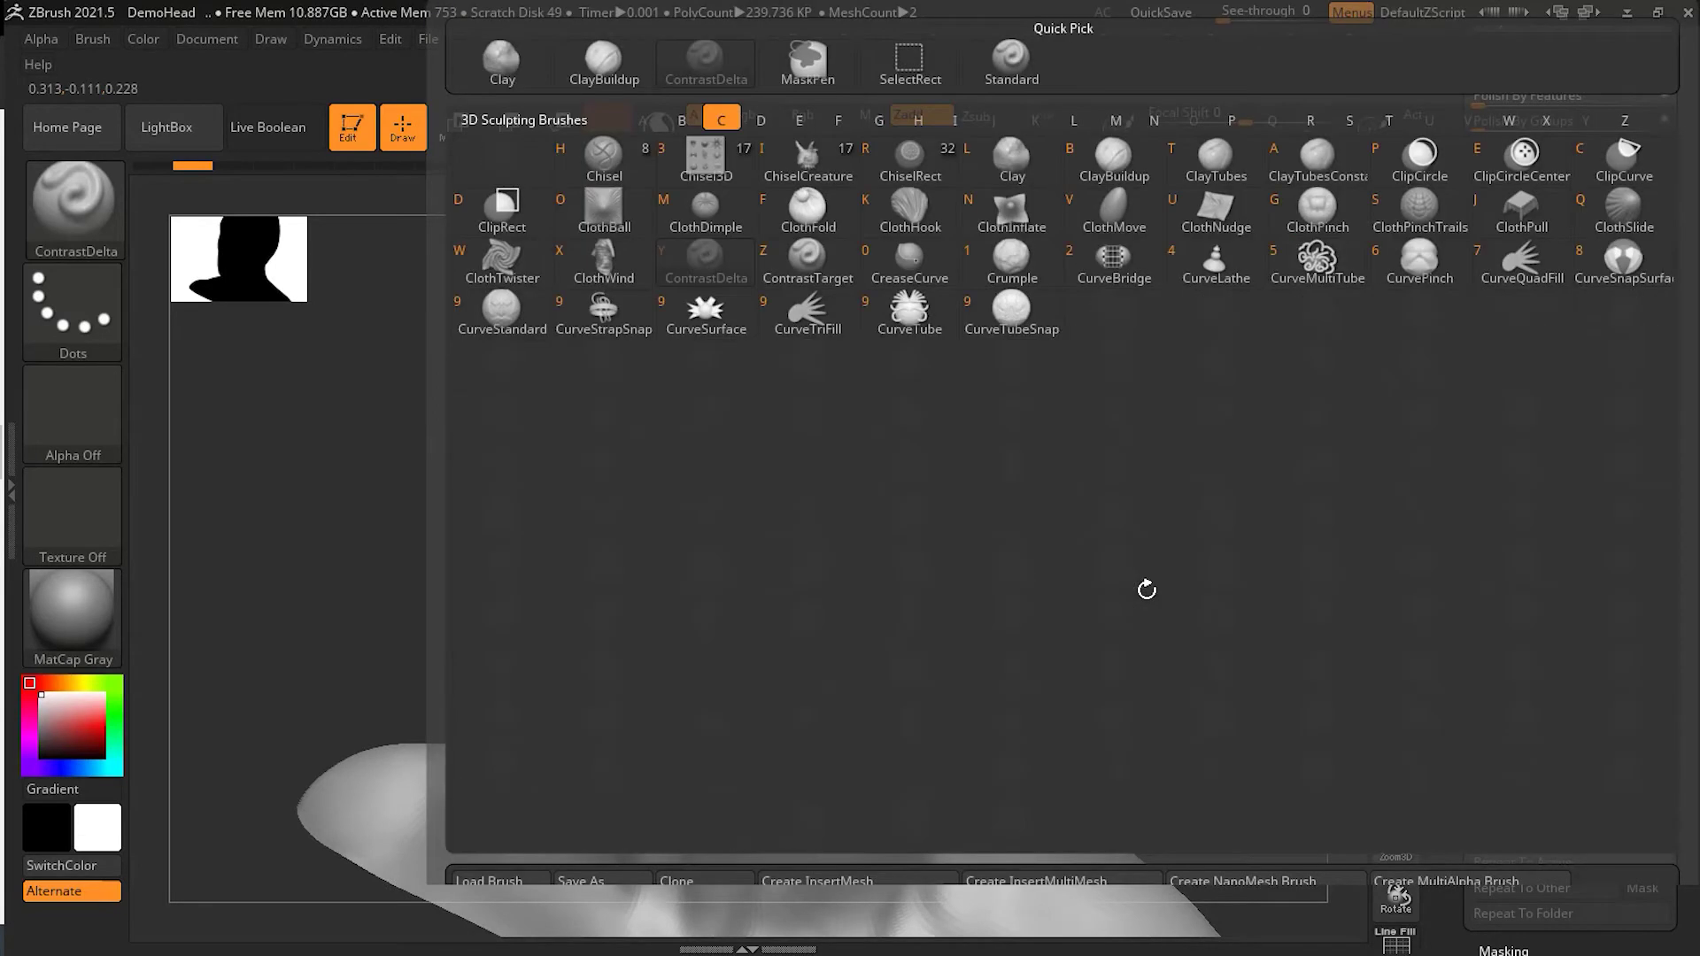
pyautogui.press('z')
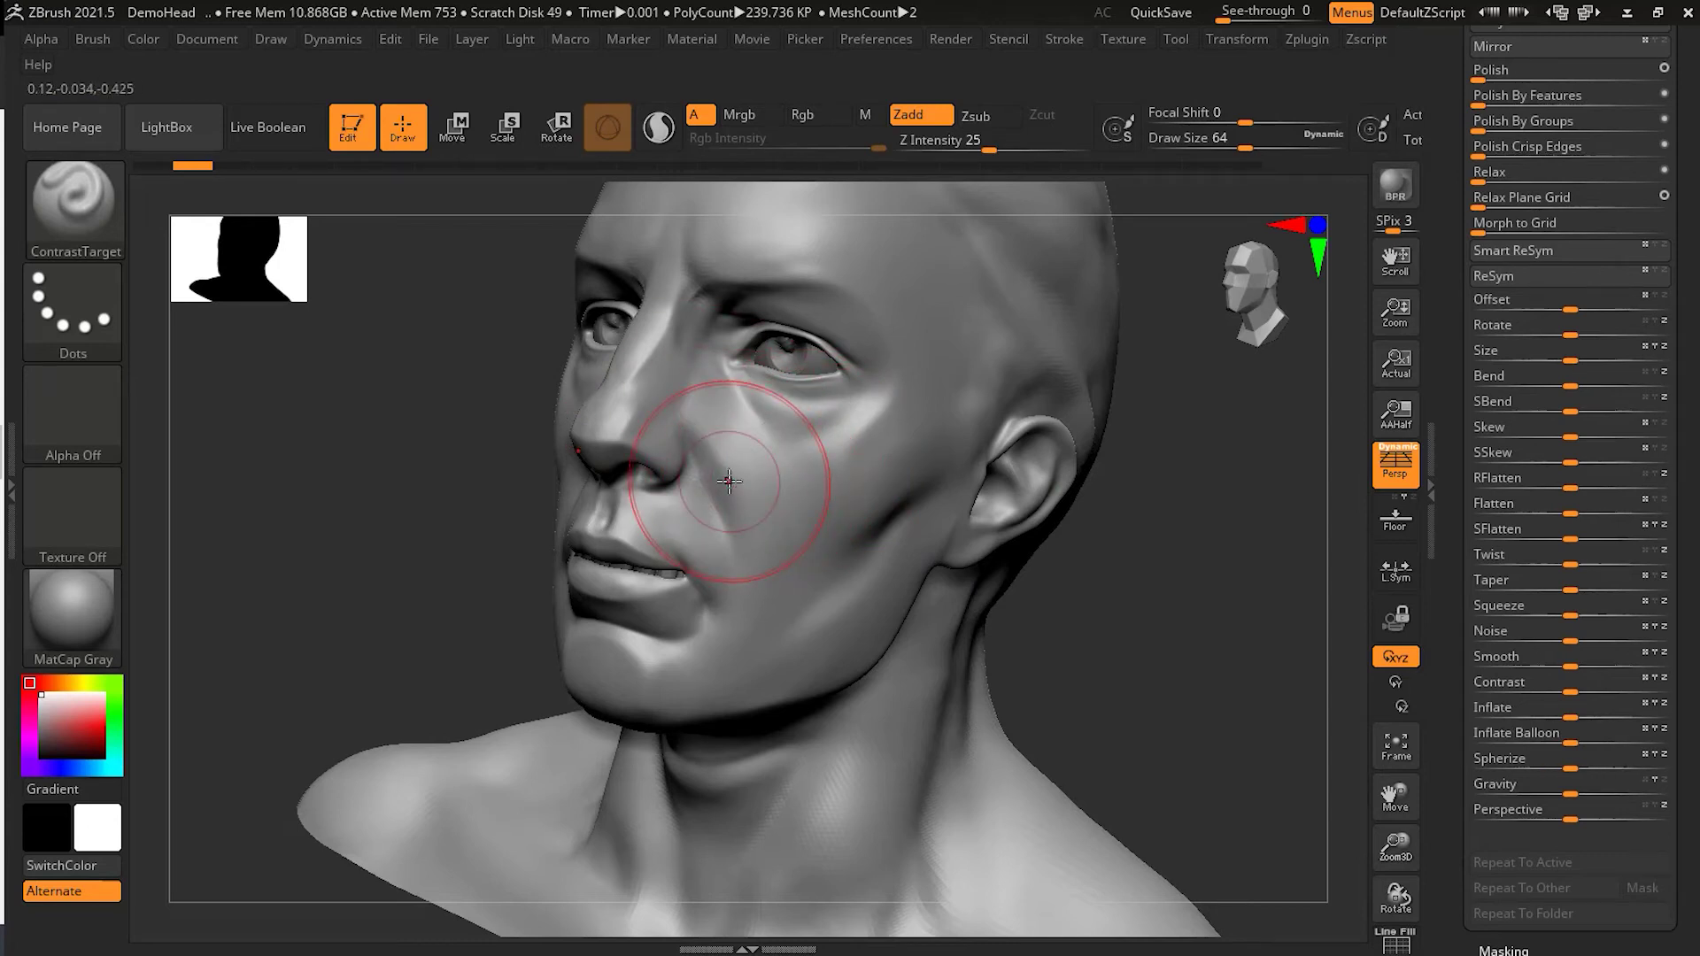
# Sculpt over the cheek, eye and nose fold with ContrastTarget, accepting removal of the newer undo history entries
pyautogui.moveTo(729, 481)
pyautogui.mouseDown()
pyautogui.moveTo(721, 360)
pyautogui.moveTo(742, 554)
pyautogui.mouseUp()
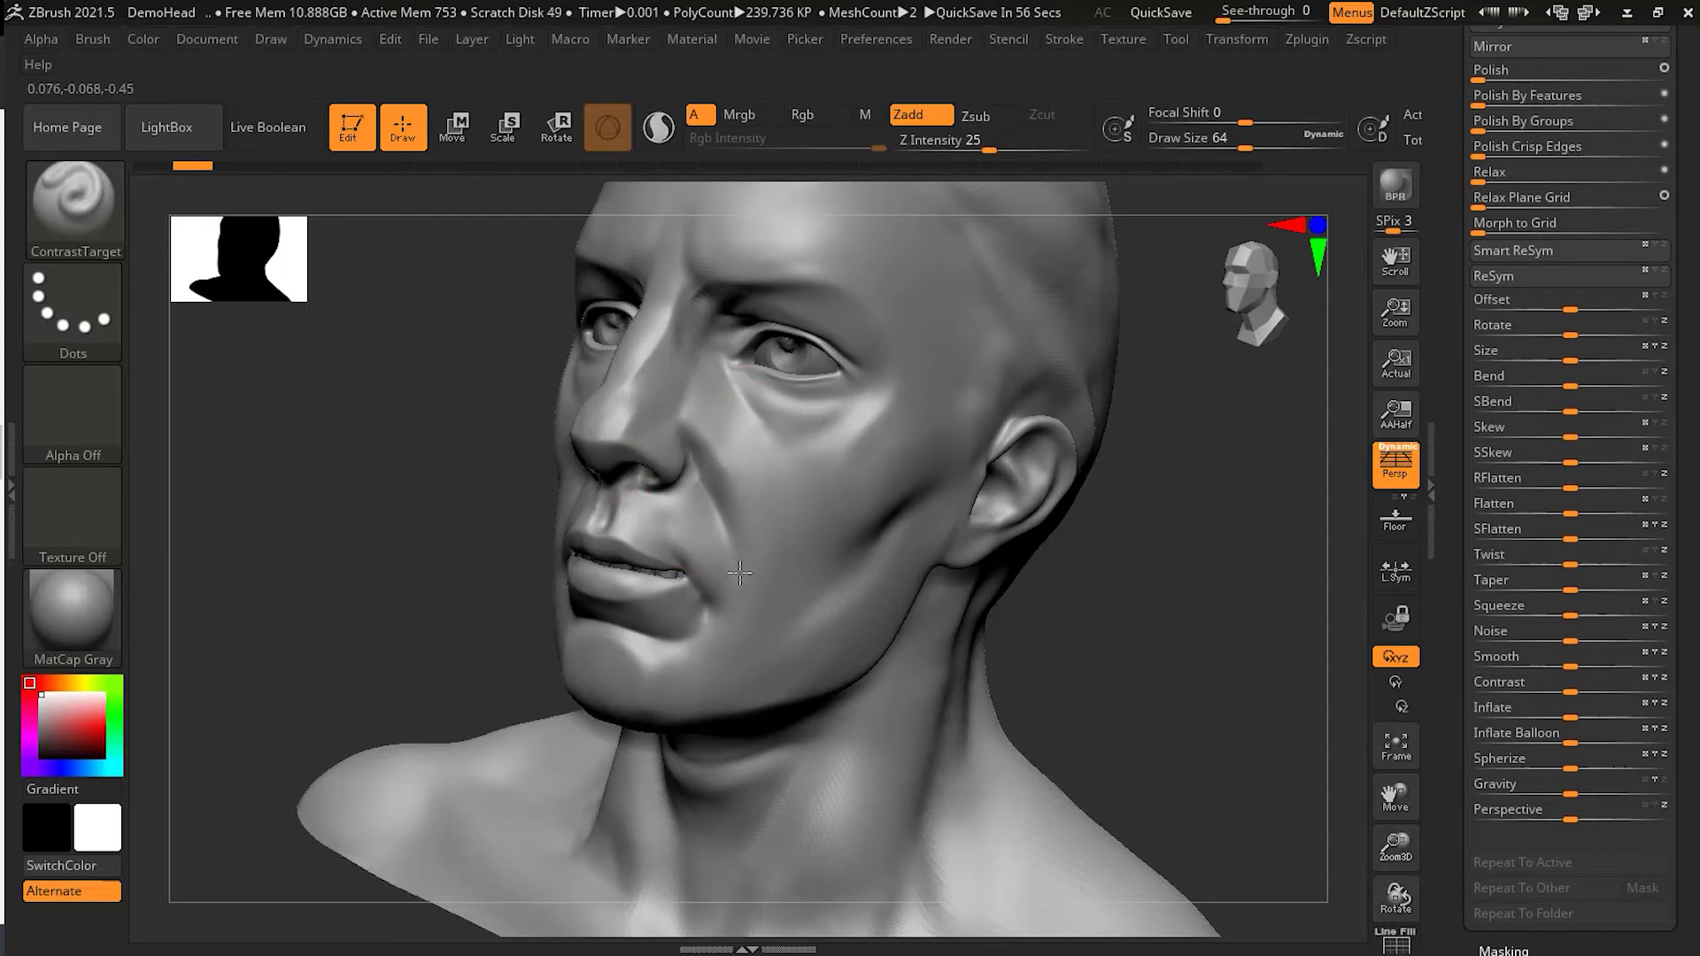
pyautogui.moveTo(794, 397); pyautogui.dragTo(890, 407)
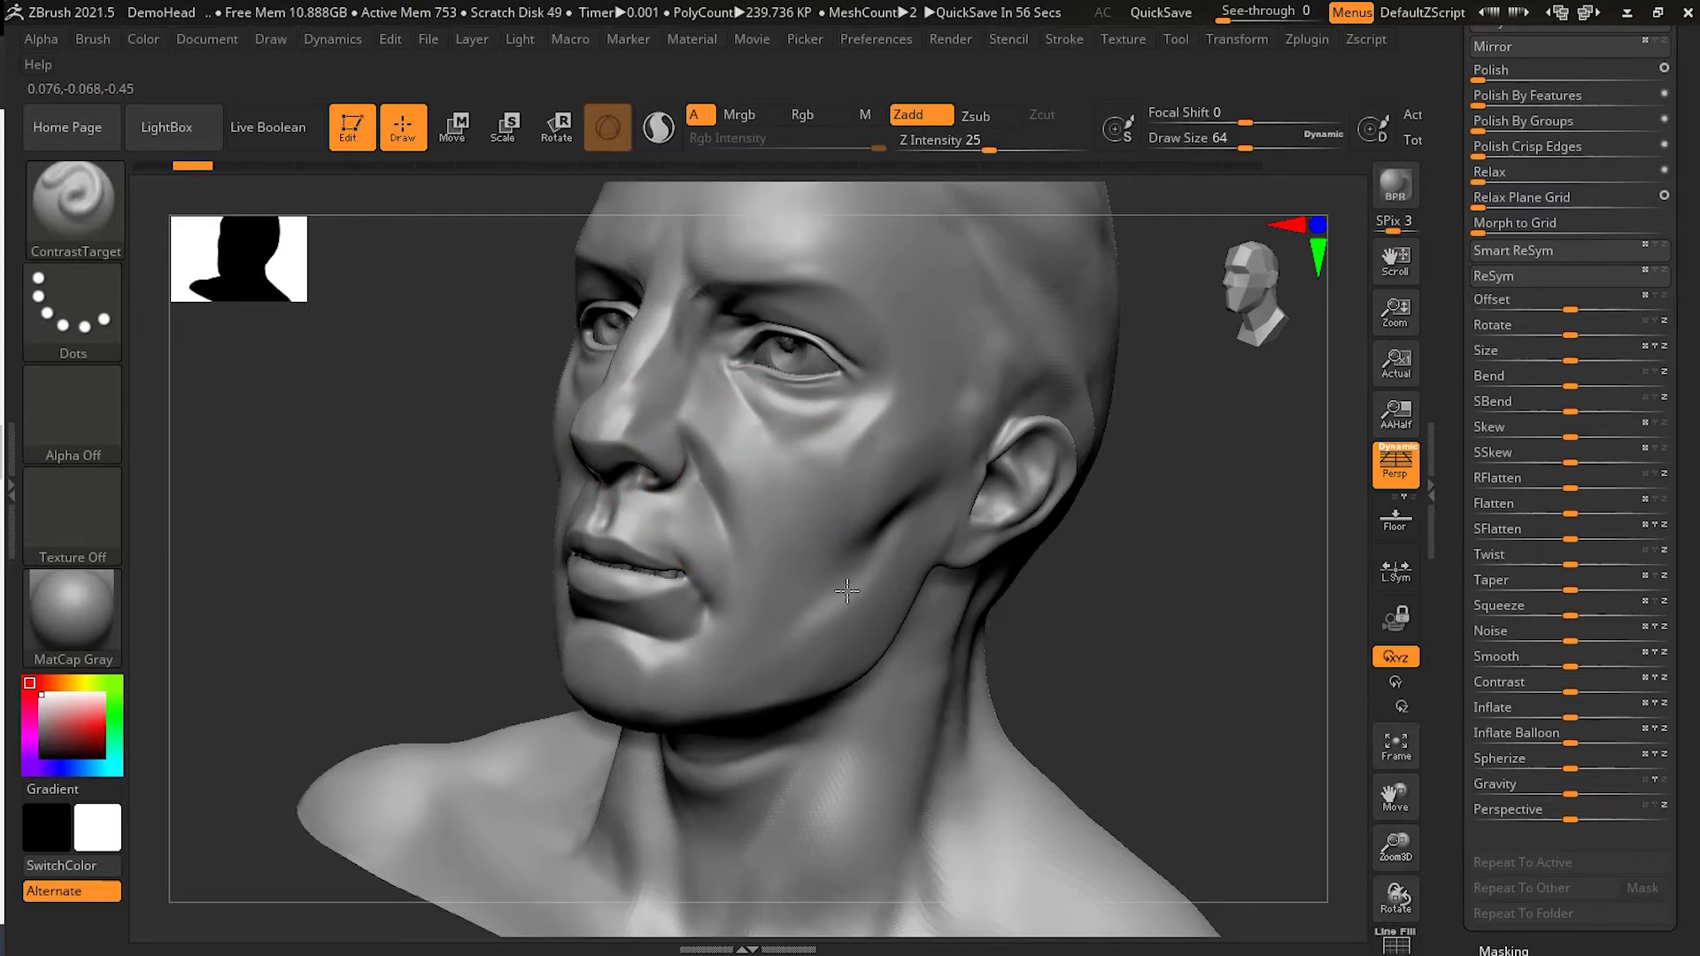
pyautogui.moveTo(686, 455)
pyautogui.mouseDown()
pyautogui.moveTo(602, 524)
pyautogui.moveTo(689, 297)
pyautogui.moveTo(714, 557)
pyautogui.mouseUp()
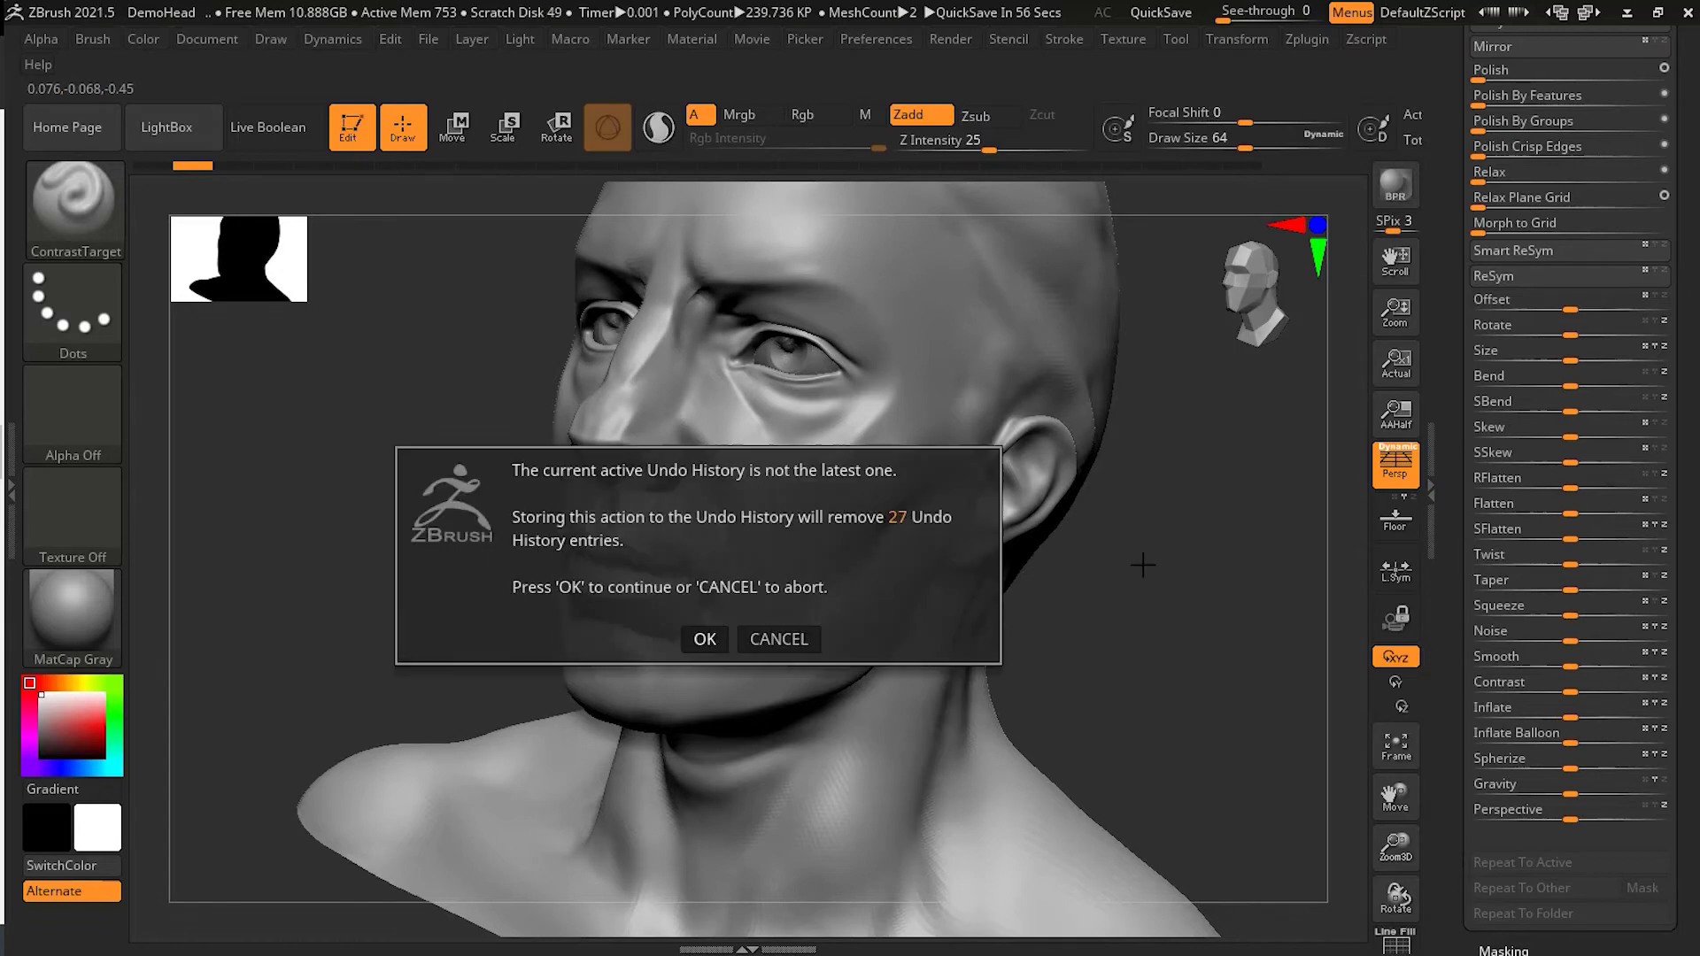
pyautogui.click(705, 639)
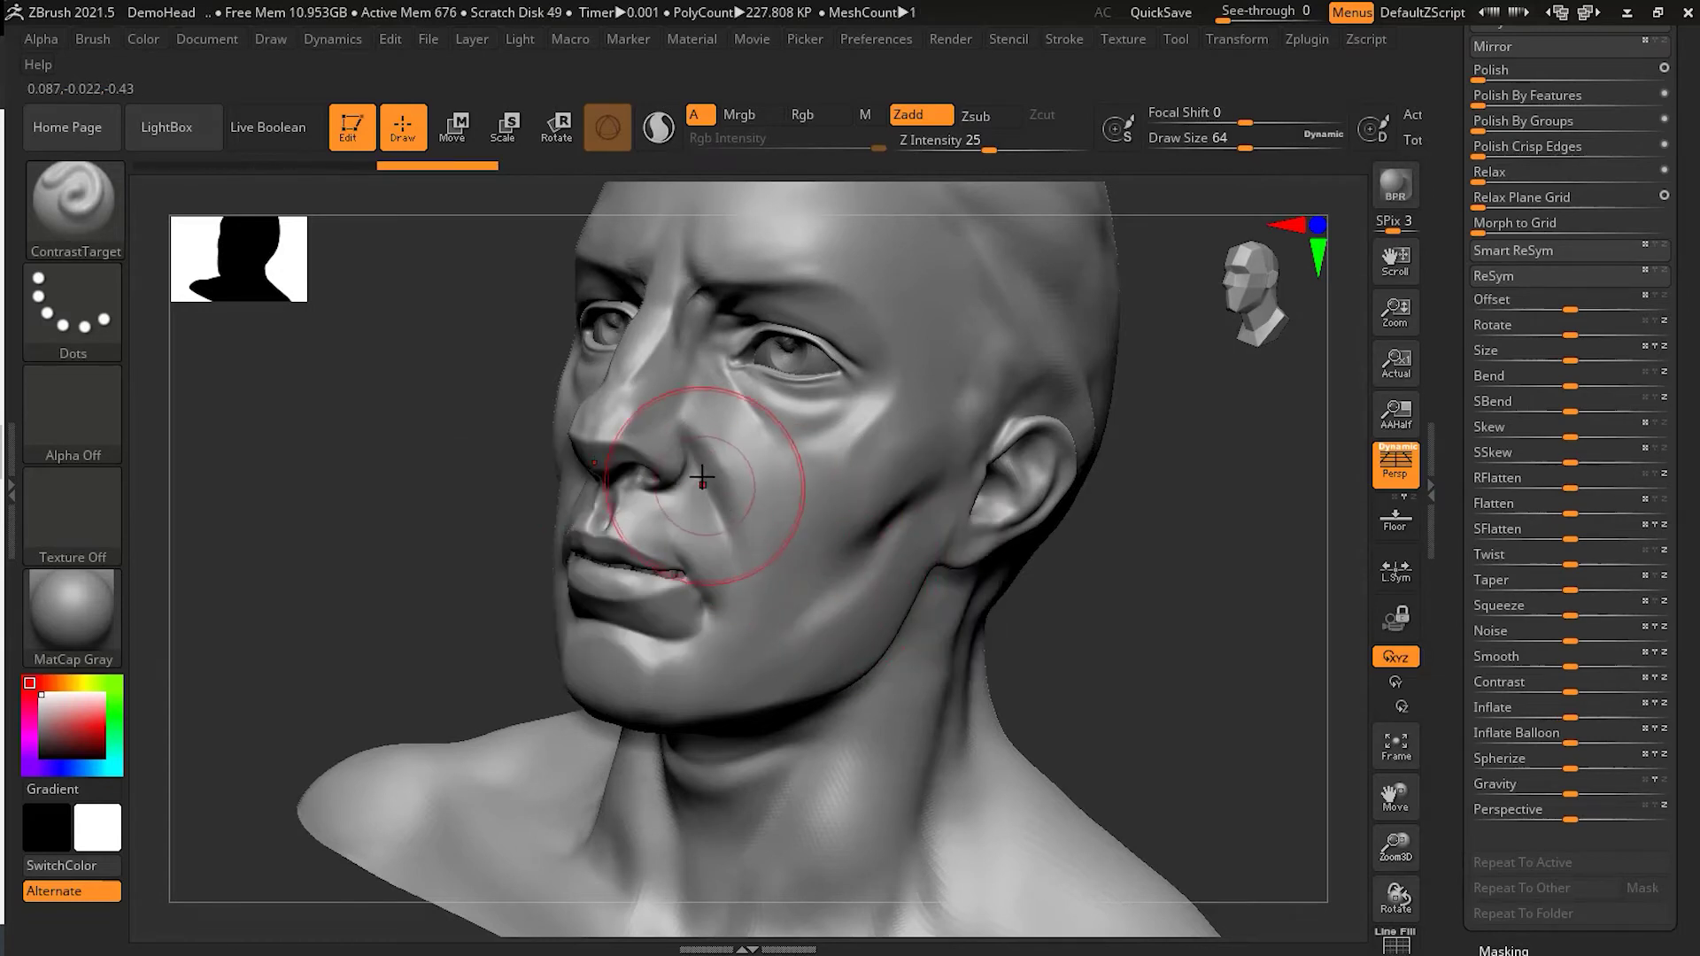
# Deepen the creases around the mouth, nose, brow and eyes with ContrastTarget, and step back to undo history entry 4
pyautogui.moveTo(749, 669)
pyautogui.mouseDown()
pyautogui.moveTo(911, 516)
pyautogui.moveTo(809, 646)
pyautogui.moveTo(728, 664)
pyautogui.moveTo(769, 600)
pyautogui.mouseUp()
pyautogui.moveTo(720, 401)
pyautogui.mouseDown()
pyautogui.moveTo(911, 404)
pyautogui.moveTo(741, 364)
pyautogui.moveTo(704, 265)
pyautogui.moveTo(684, 268)
pyautogui.mouseUp()
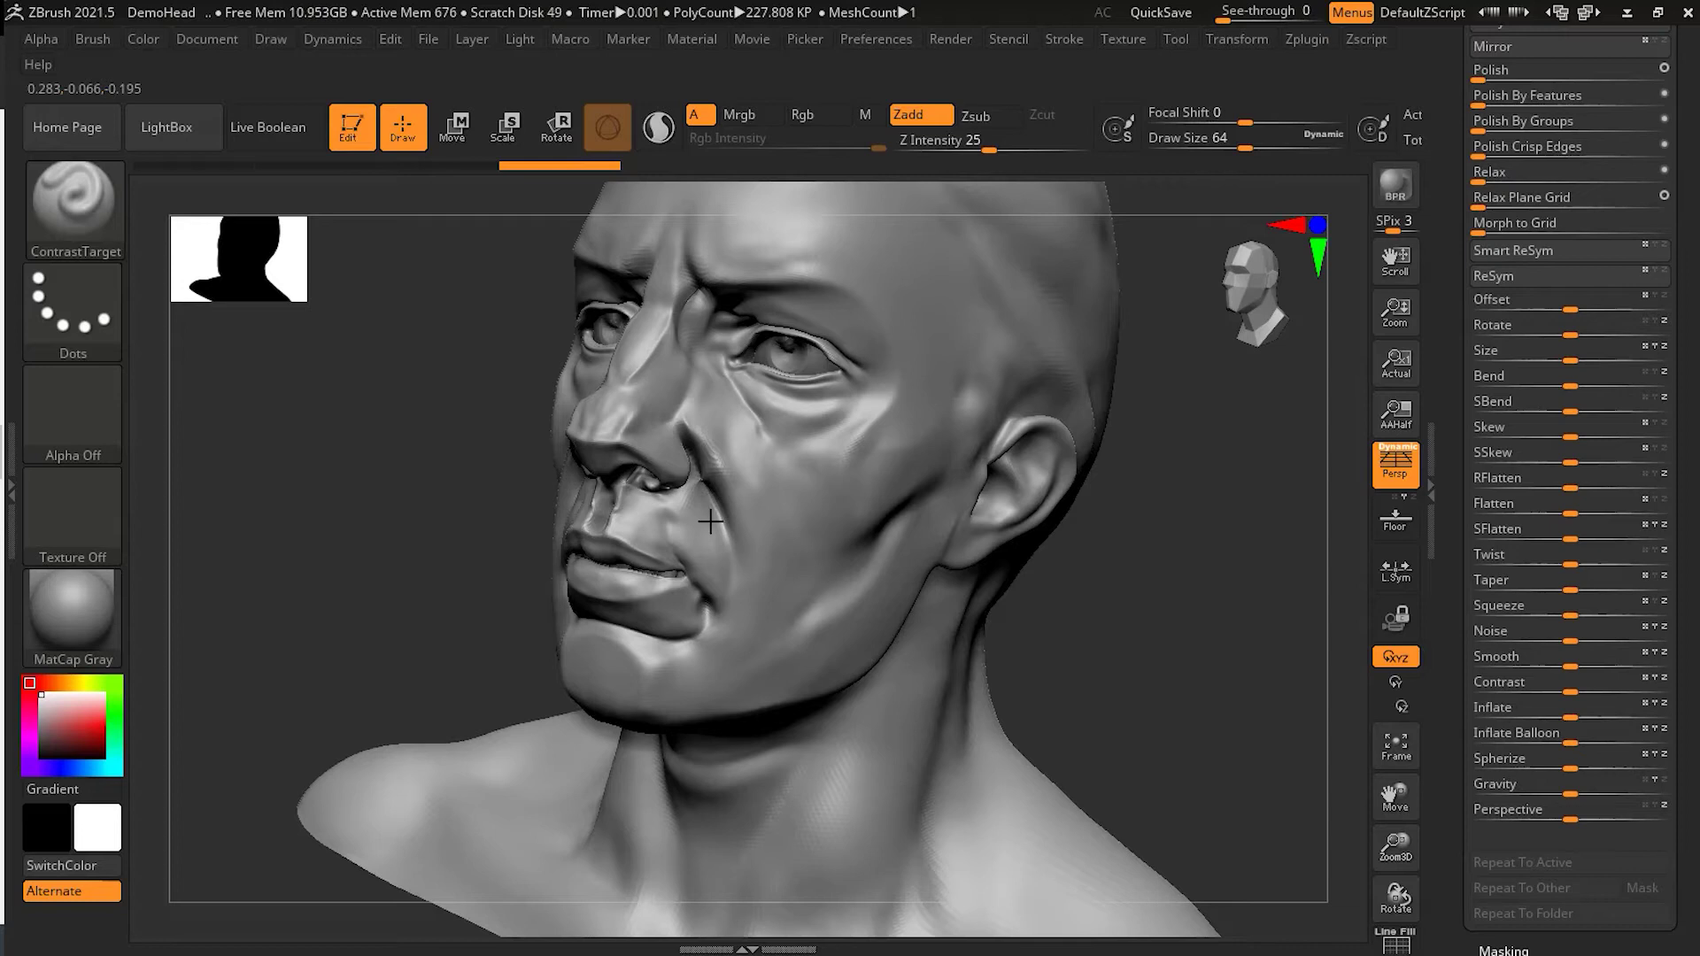
pyautogui.hotkey('ctrl', 'z')
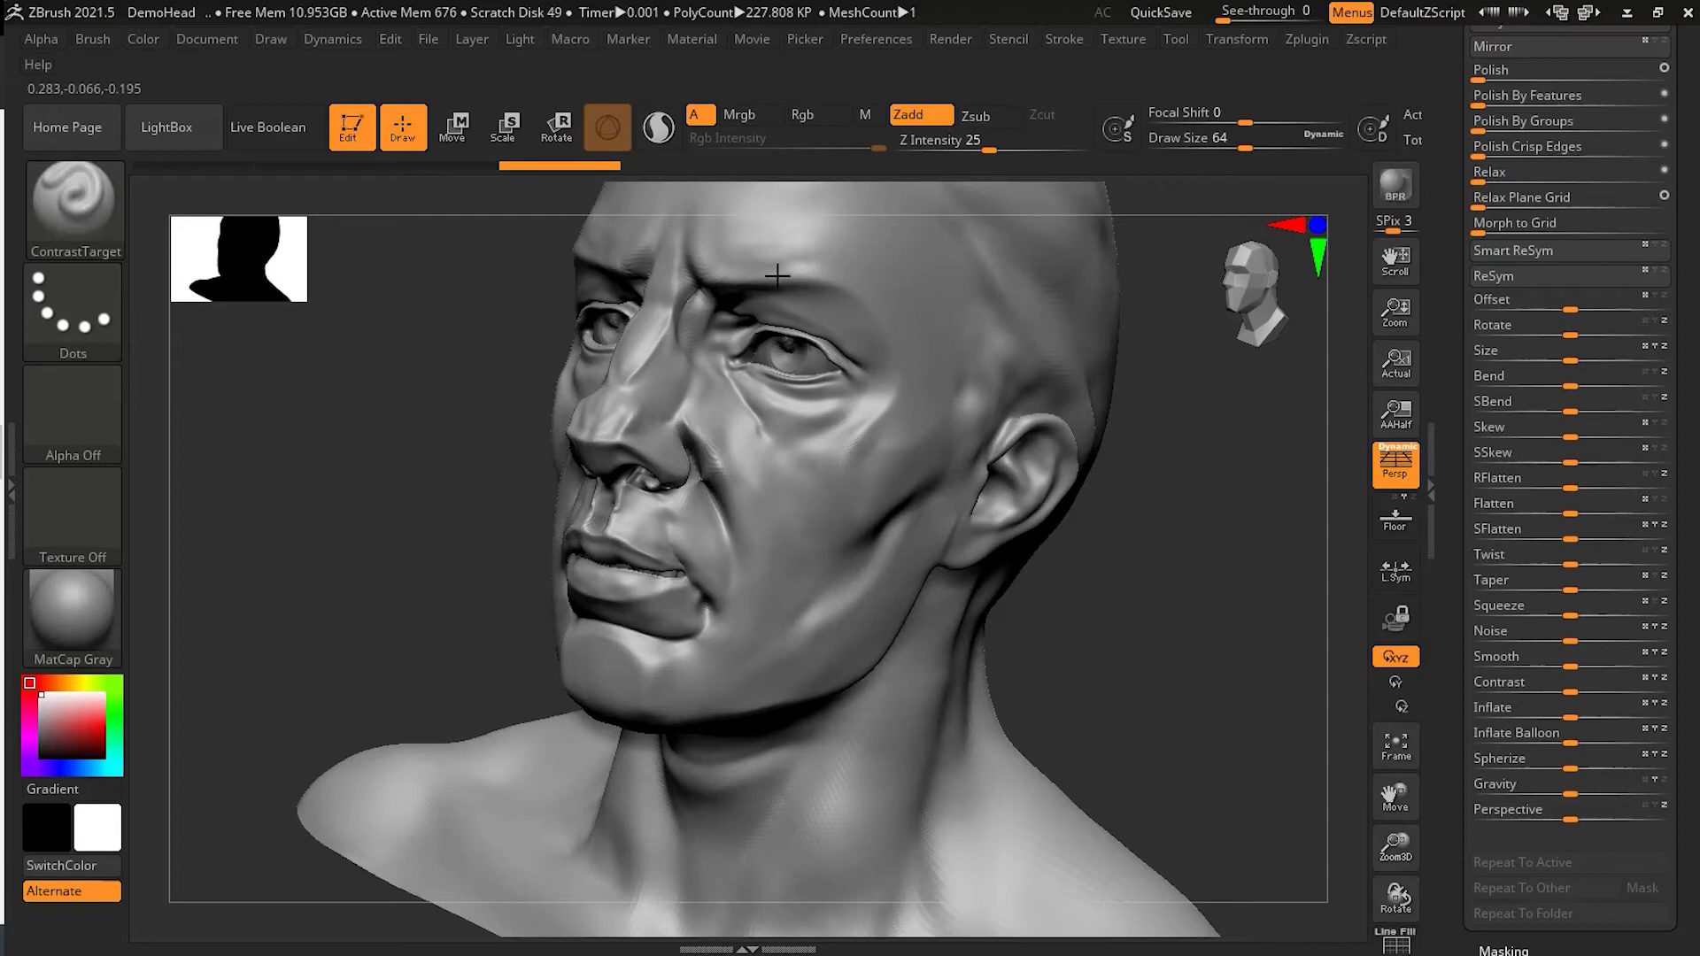
pyautogui.hotkey('ctrl', 'z')
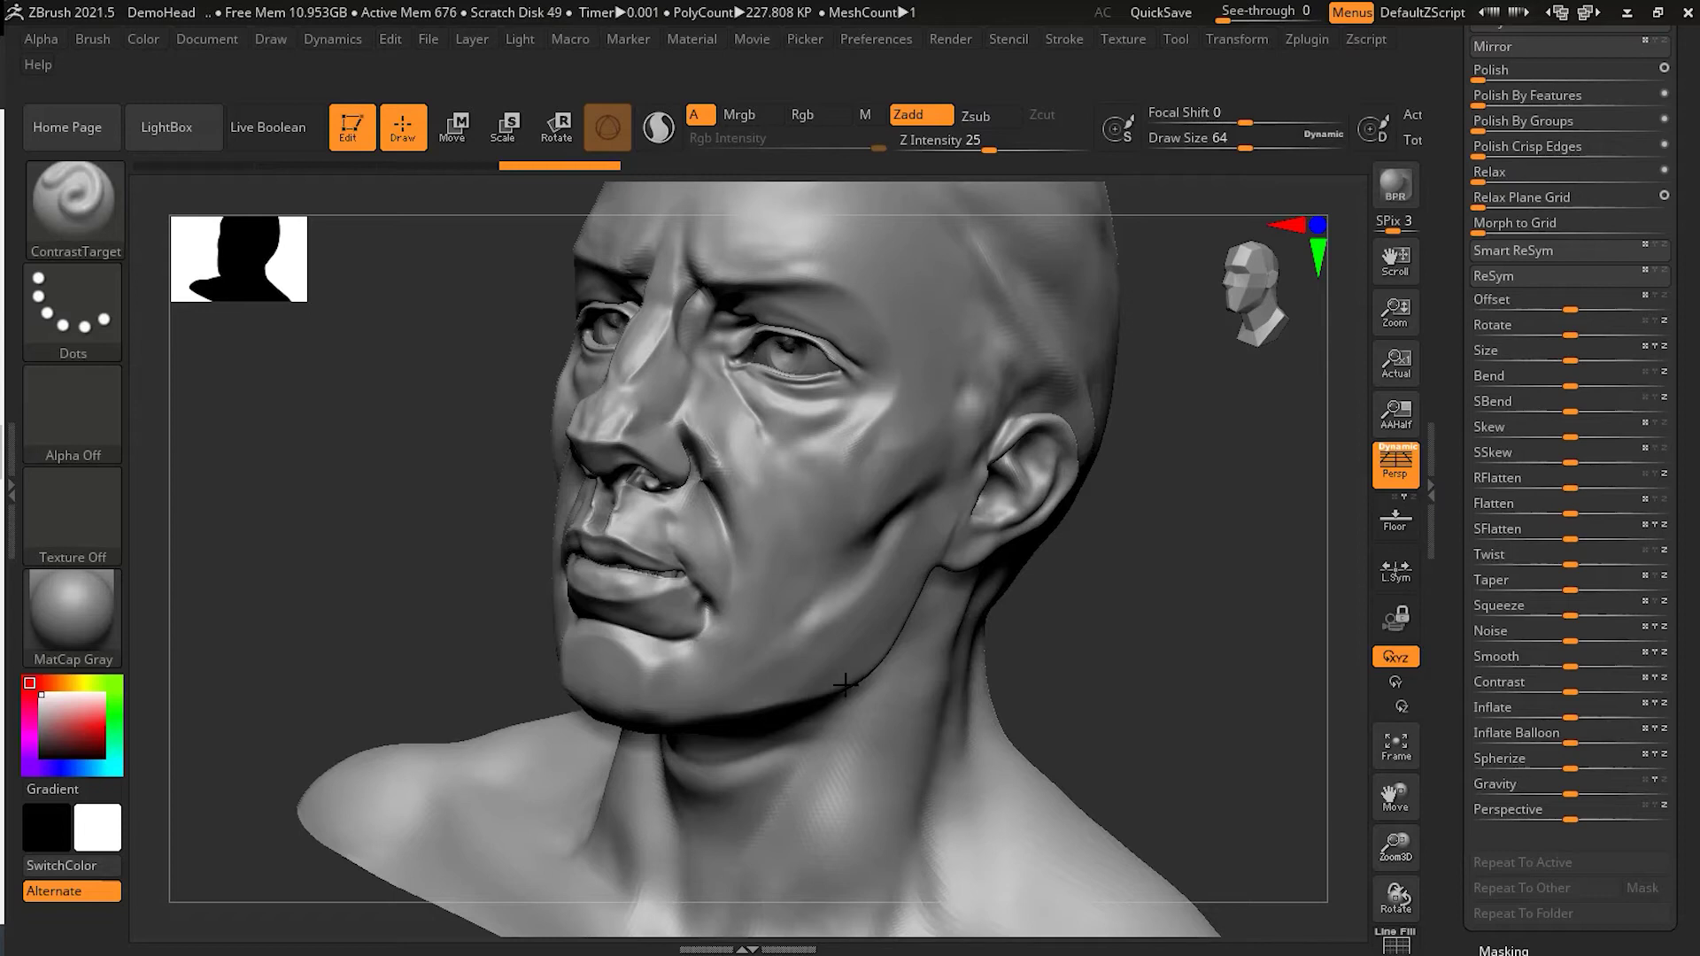
pyautogui.hotkey('ctrl', 'shift', 'z')
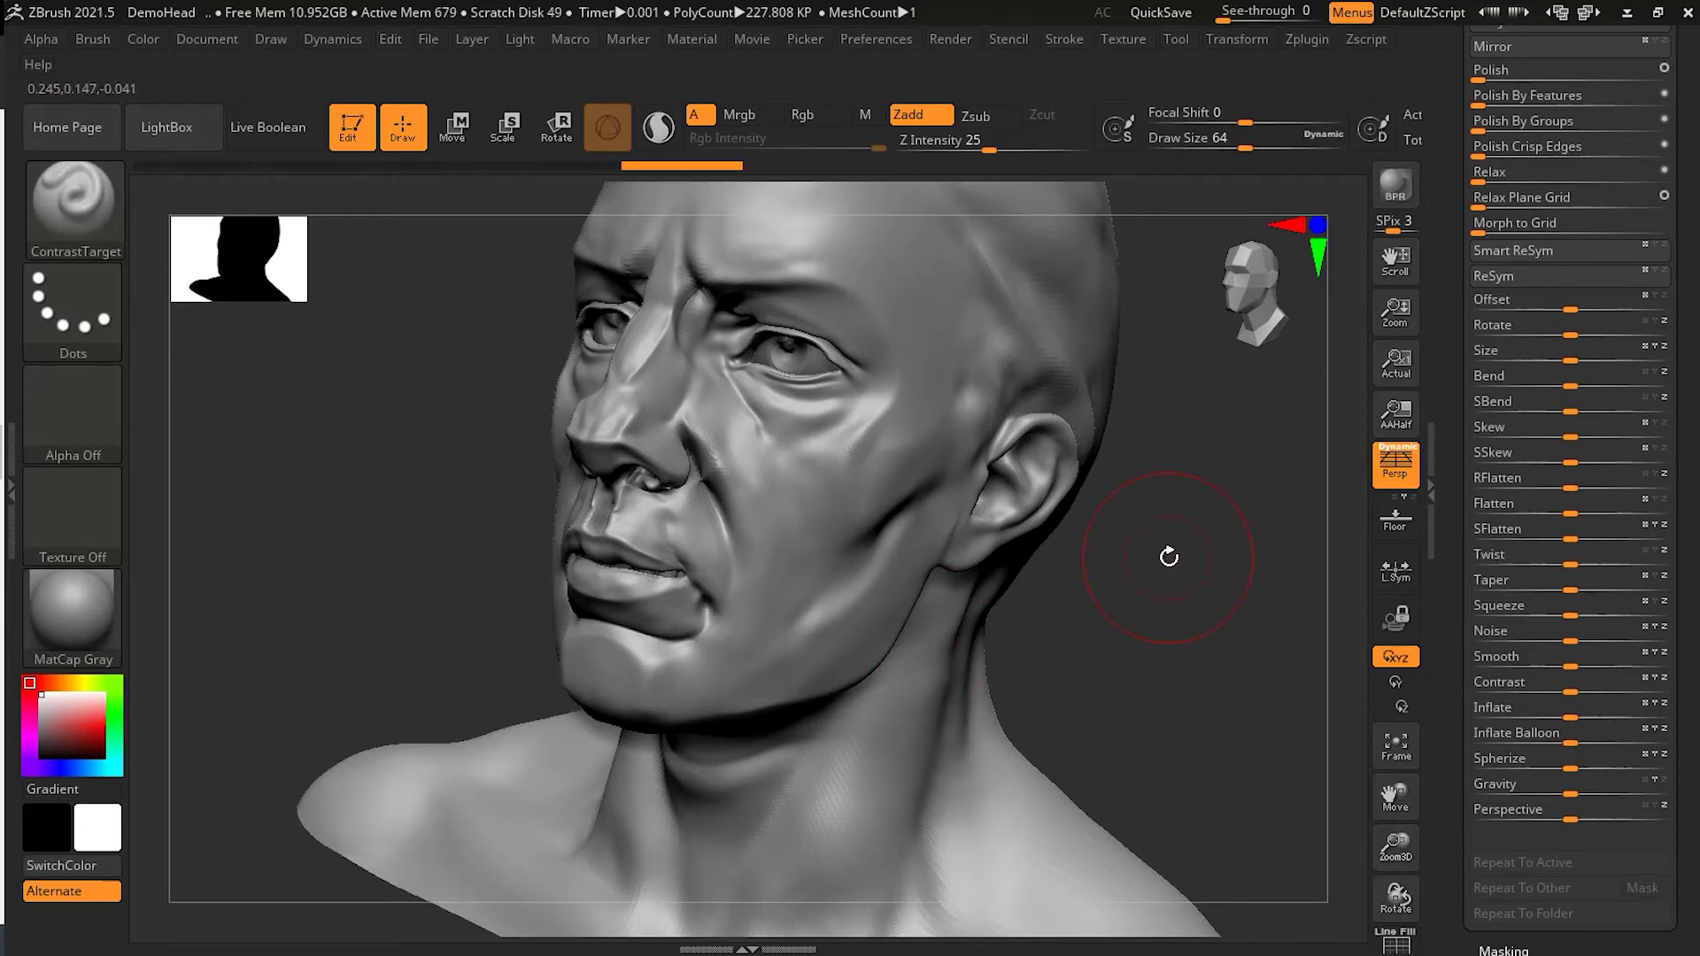
pyautogui.moveTo(690, 418)
pyautogui.mouseDown()
pyautogui.moveTo(691, 505)
pyautogui.moveTo(888, 495)
pyautogui.moveTo(680, 296)
pyautogui.moveTo(804, 276)
pyautogui.mouseUp()
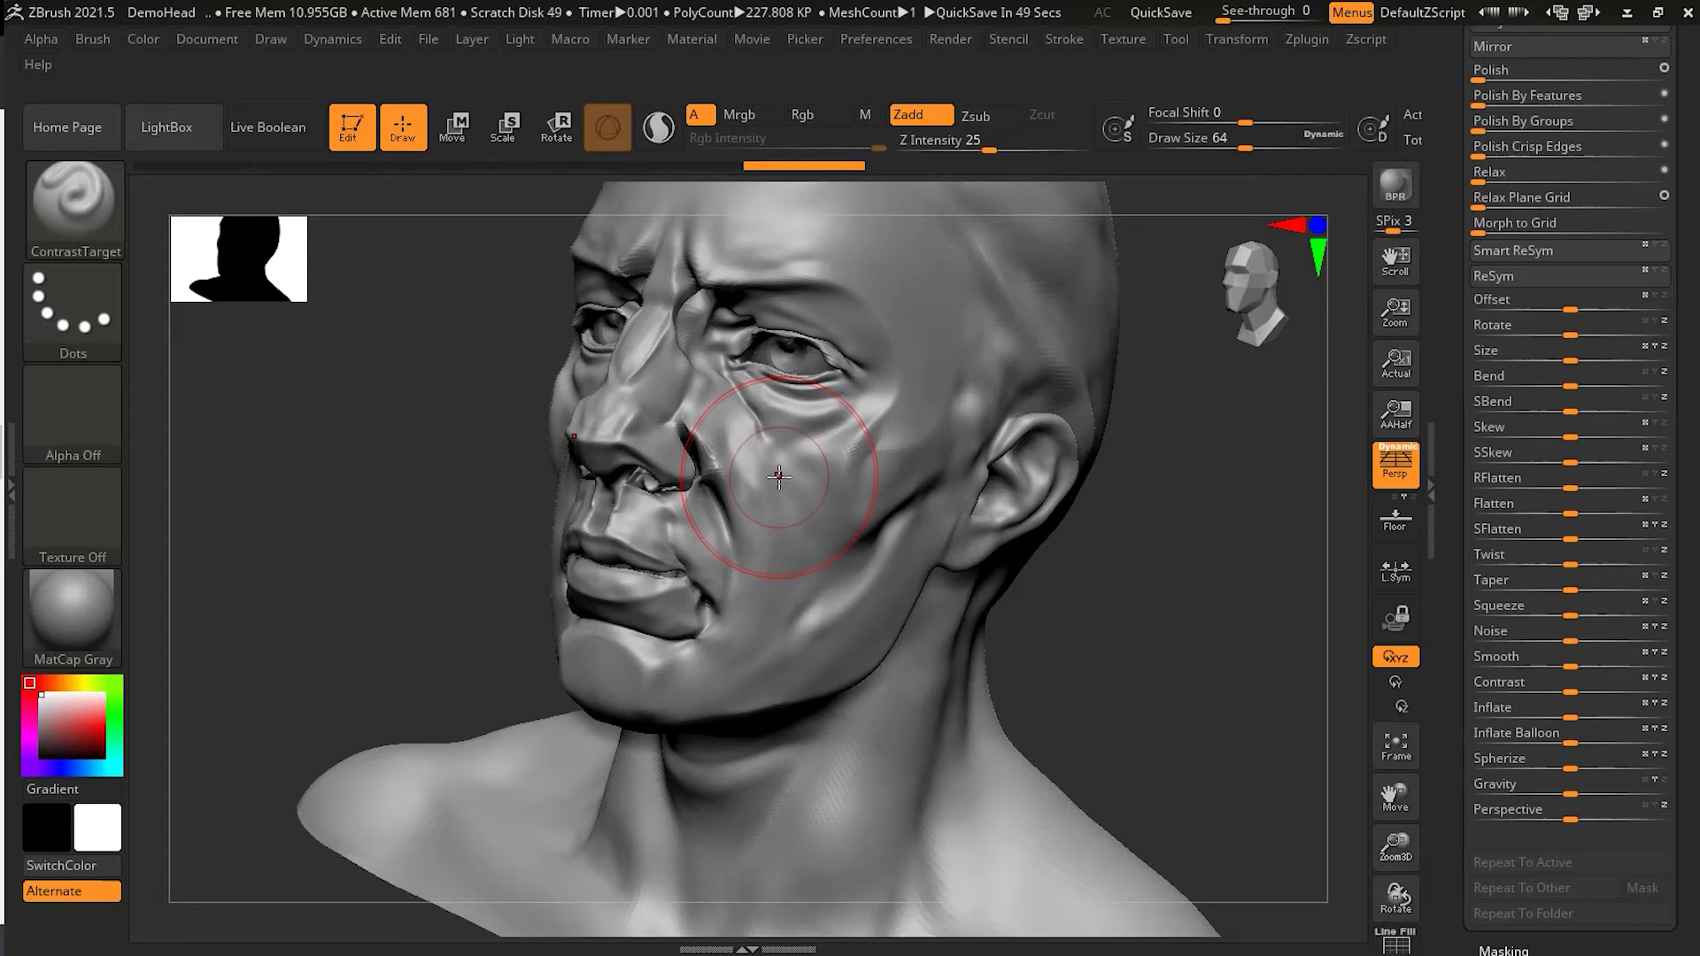
pyautogui.press('ctrl')
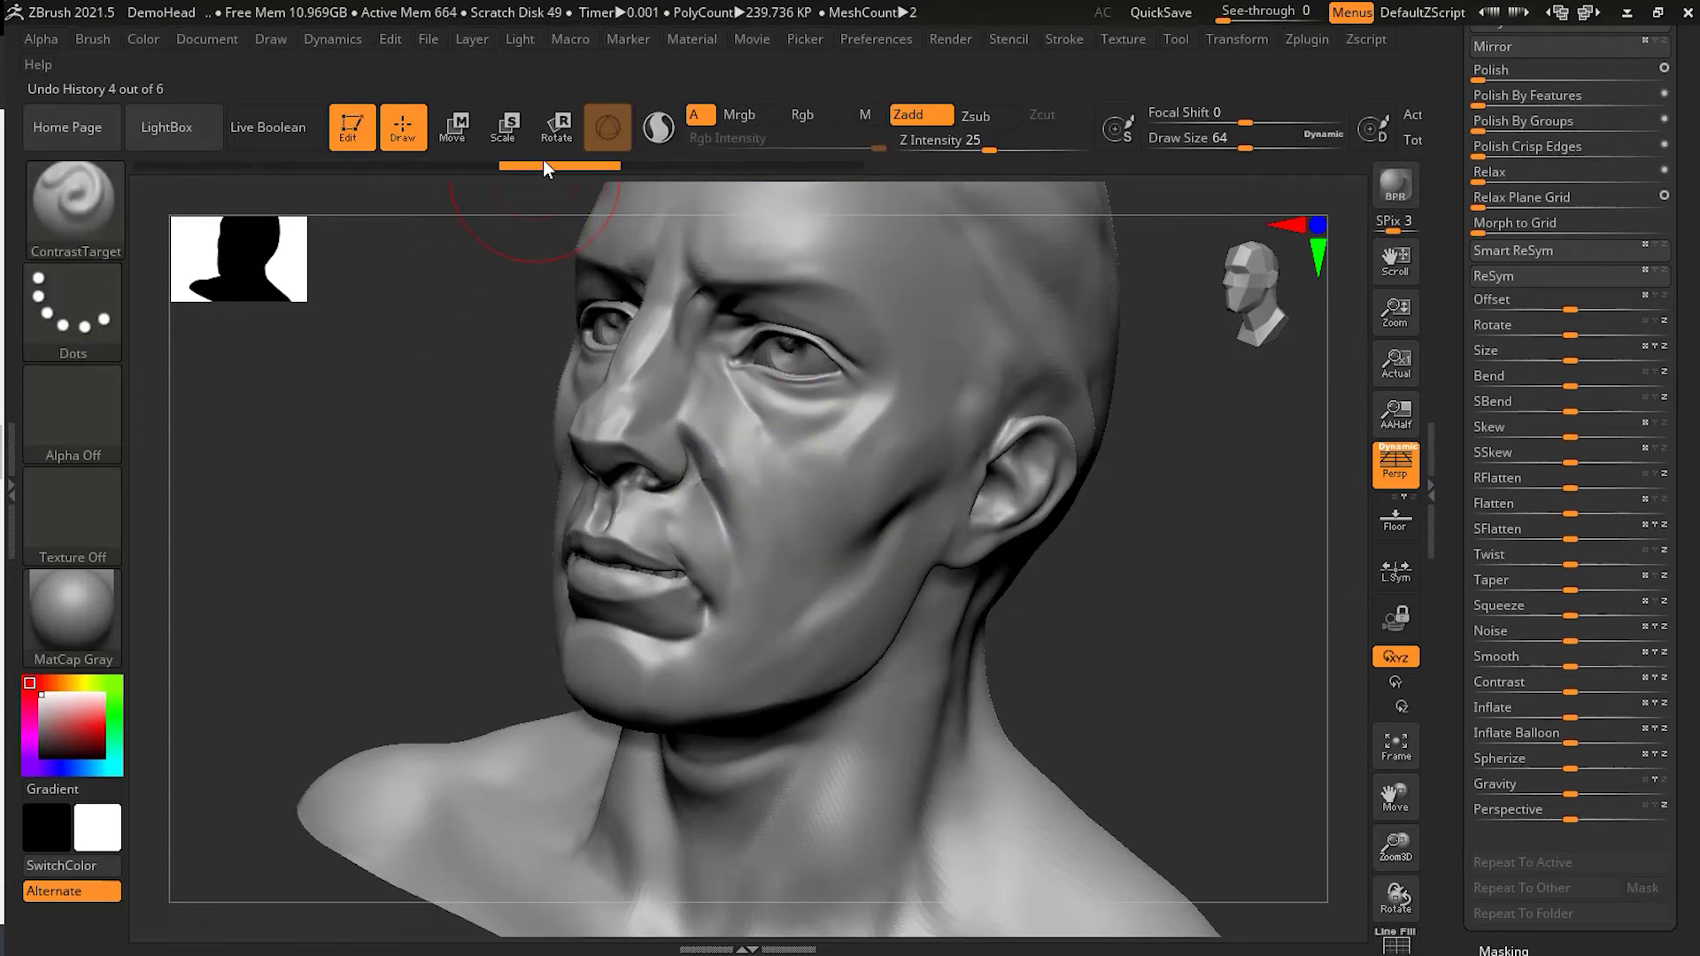
# Return the head to an earlier undo history state and apply a positive Contrast deformation to intensify its features
pyautogui.click(340, 164)
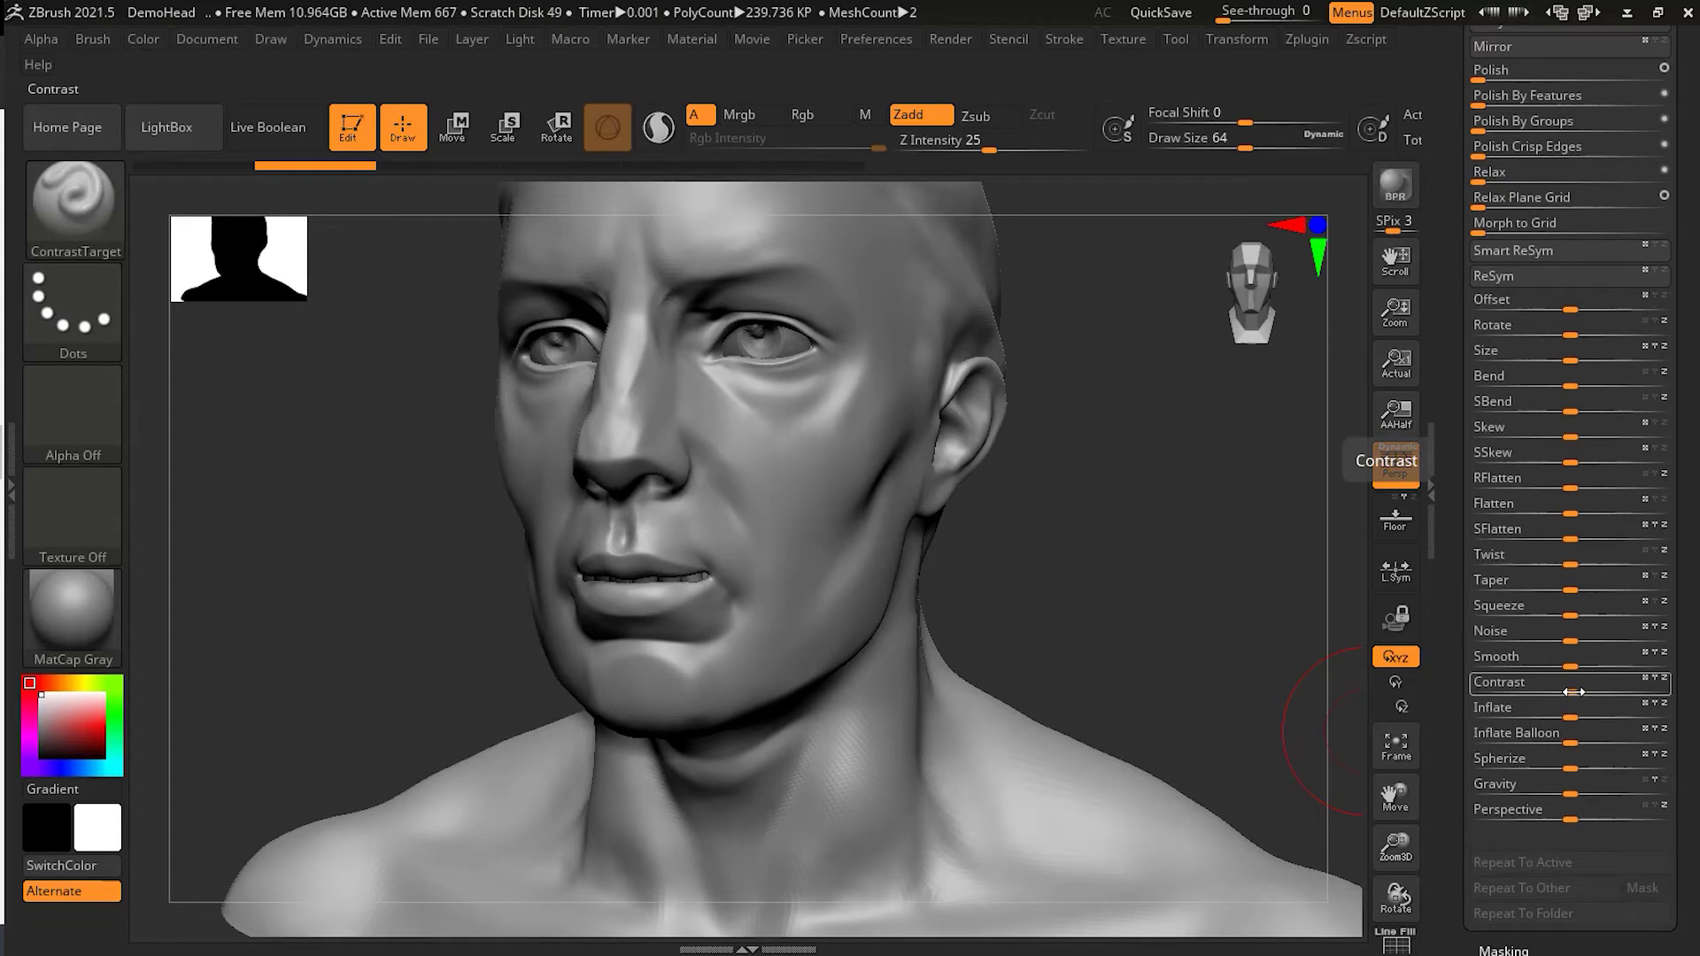
pyautogui.moveTo(1577, 691); pyautogui.dragTo(1629, 692)
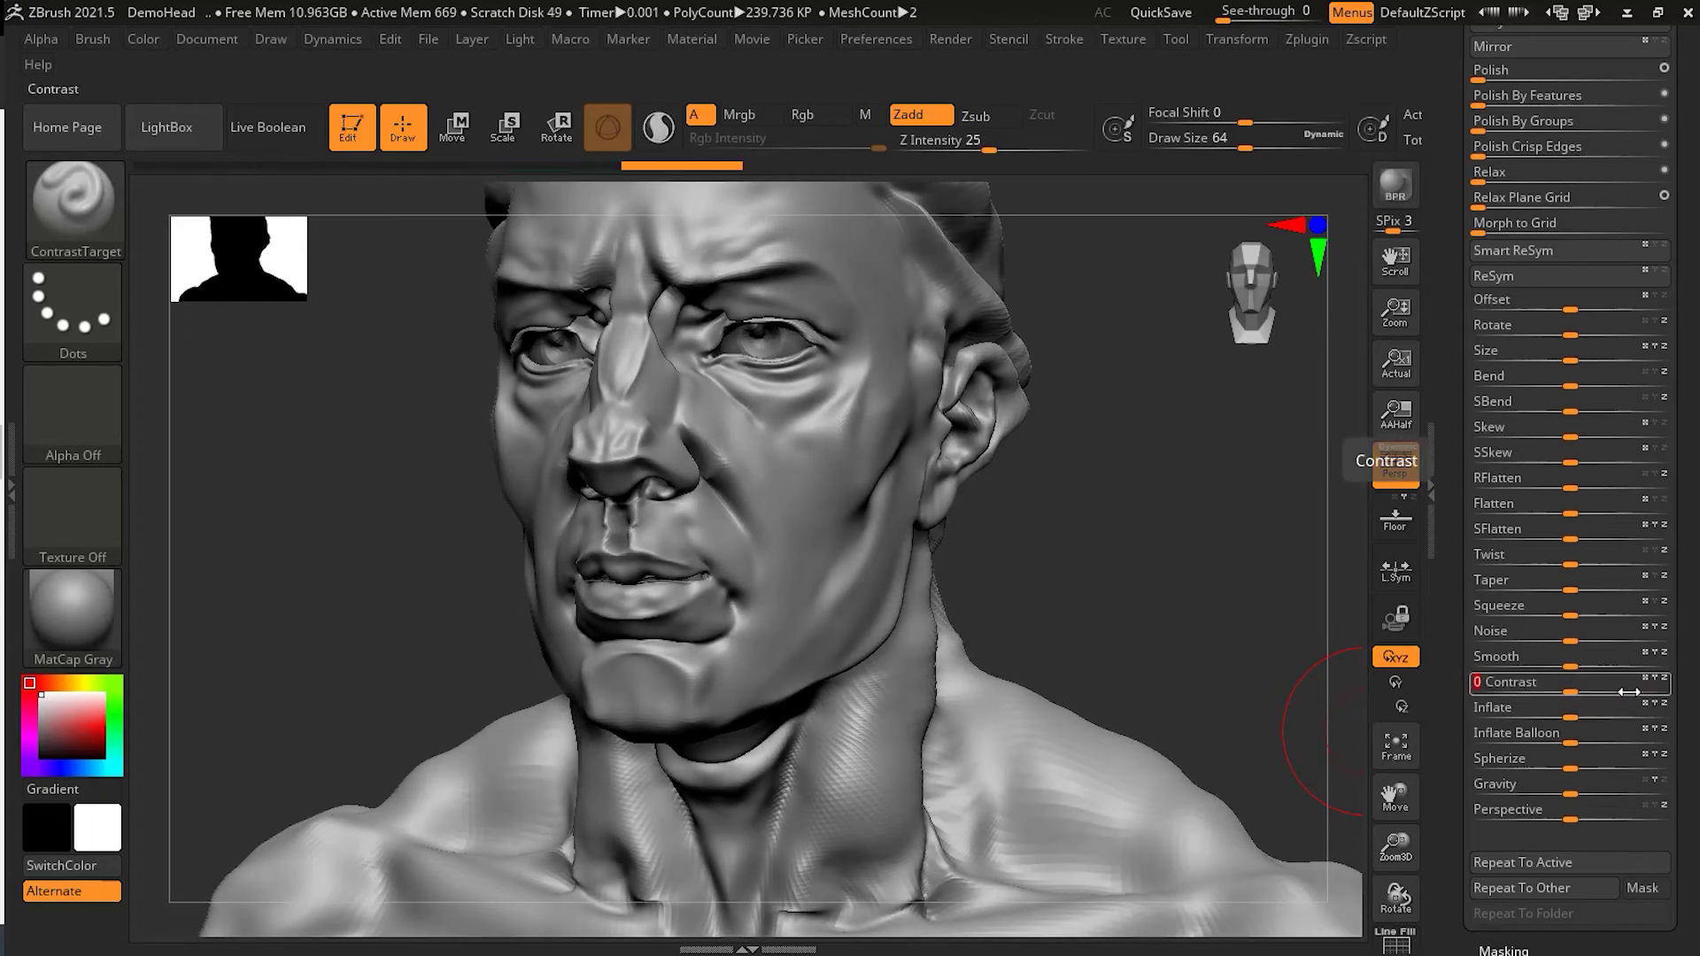
pyautogui.moveTo(1160, 602); pyautogui.dragTo(1108, 638)
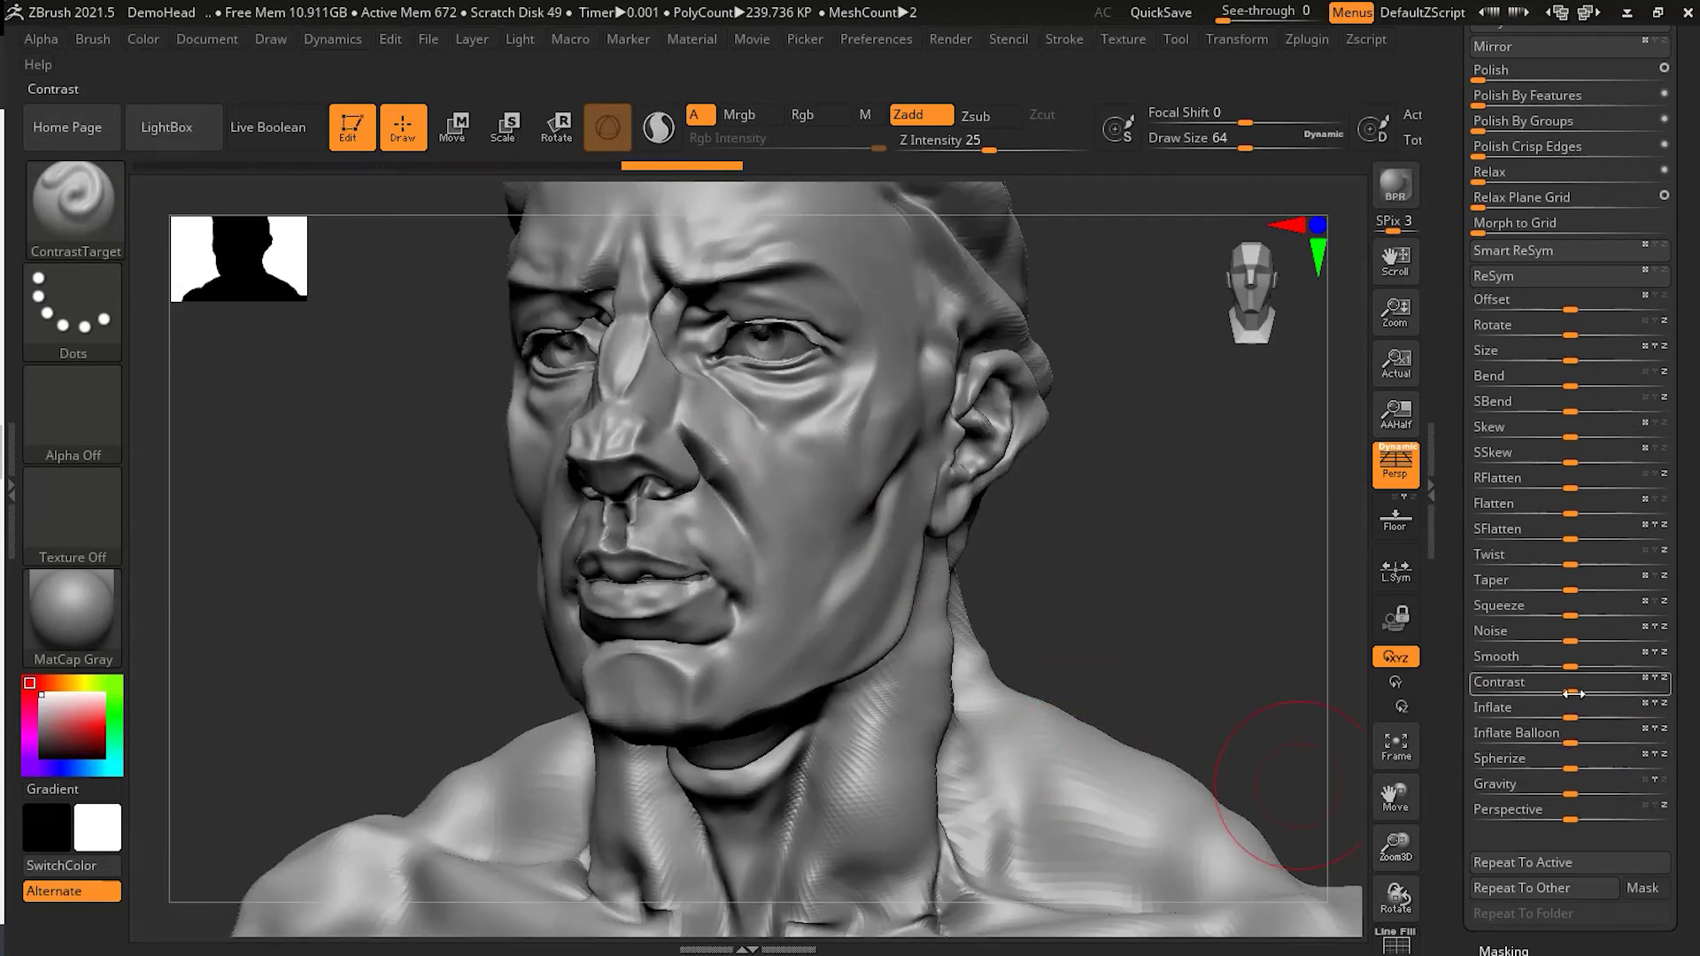
# Soften the whole head with negative Contrast deformations of up to about -25
pyautogui.moveTo(1569, 691); pyautogui.dragTo(1508, 695)
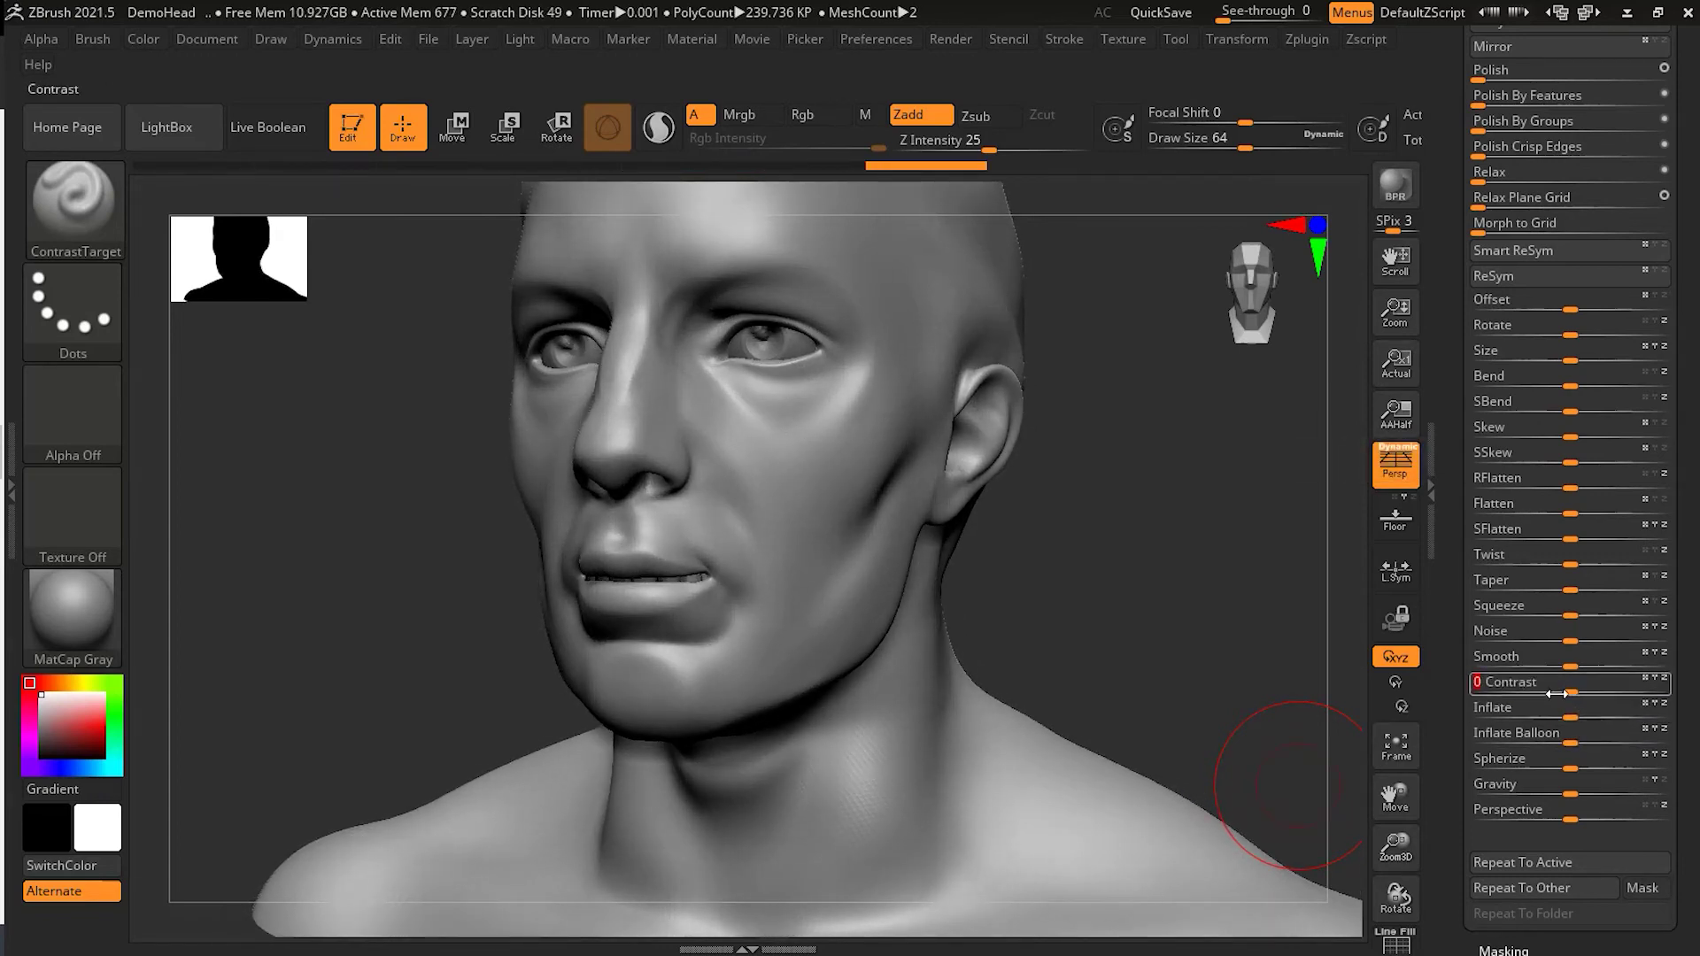
pyautogui.keyDown('alt'); pyautogui.moveTo(1313, 668); pyautogui.dragTo(1181, 682); pyautogui.keyUp('alt')
pyautogui.moveTo(1566, 695)
pyautogui.mouseDown()
pyautogui.moveTo(1473, 695)
pyautogui.moveTo(1553, 706)
pyautogui.mouseUp()
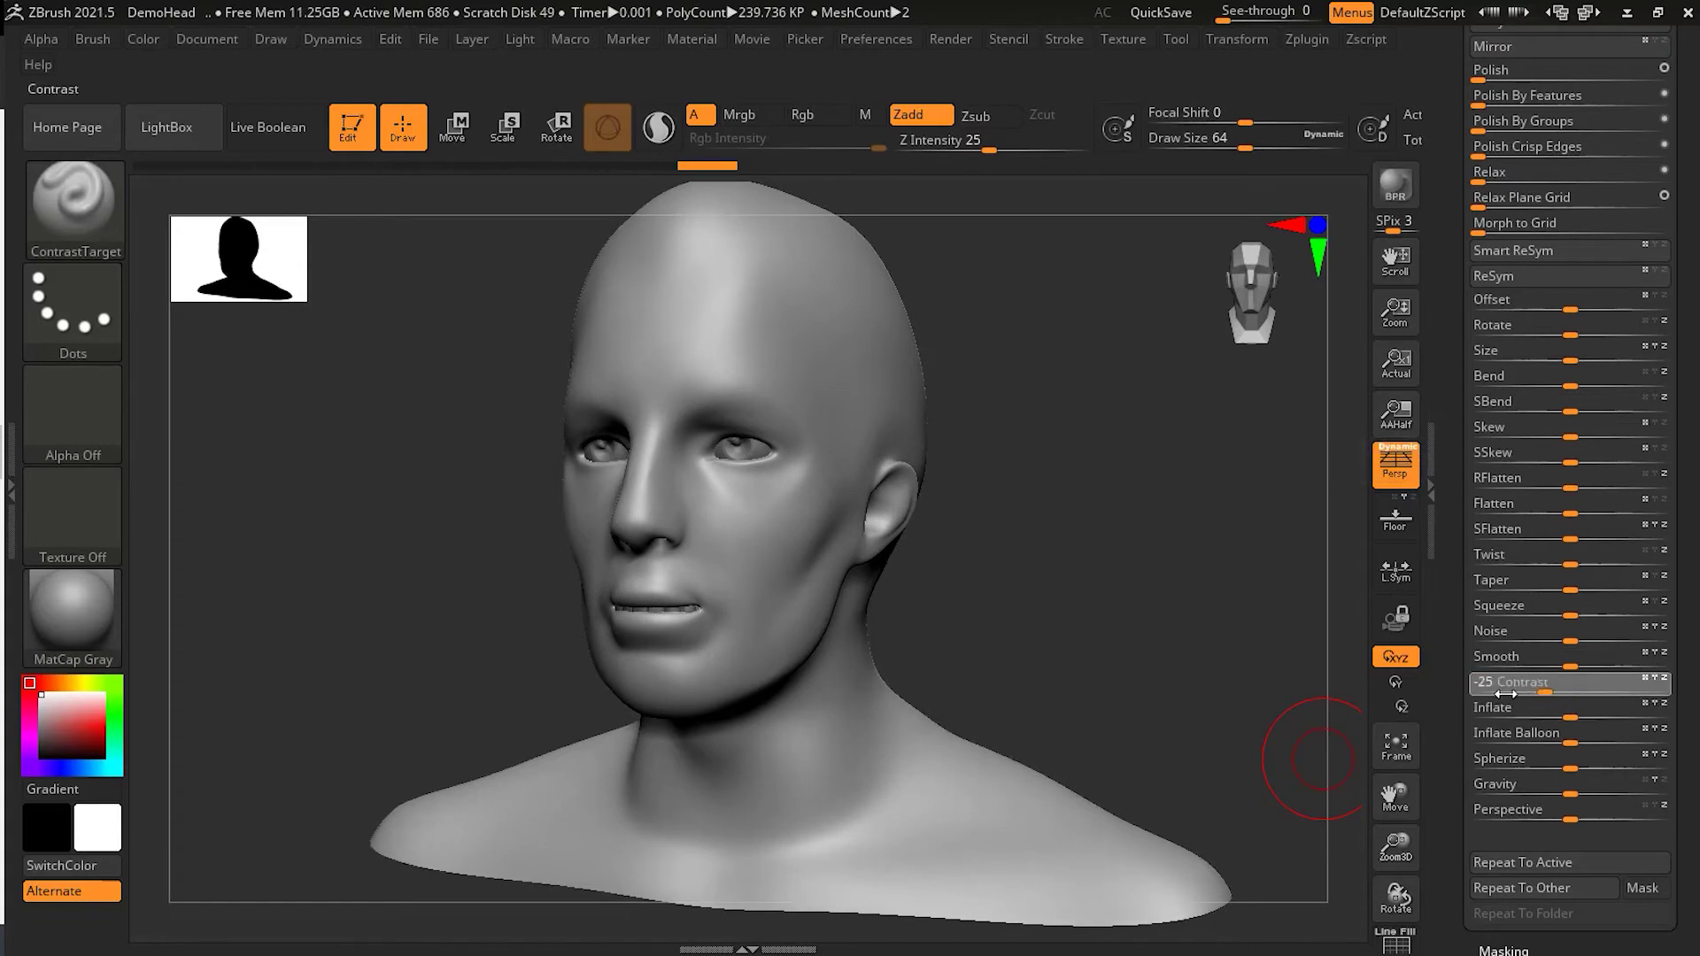
pyautogui.moveTo(1176, 675); pyautogui.dragTo(1065, 703)
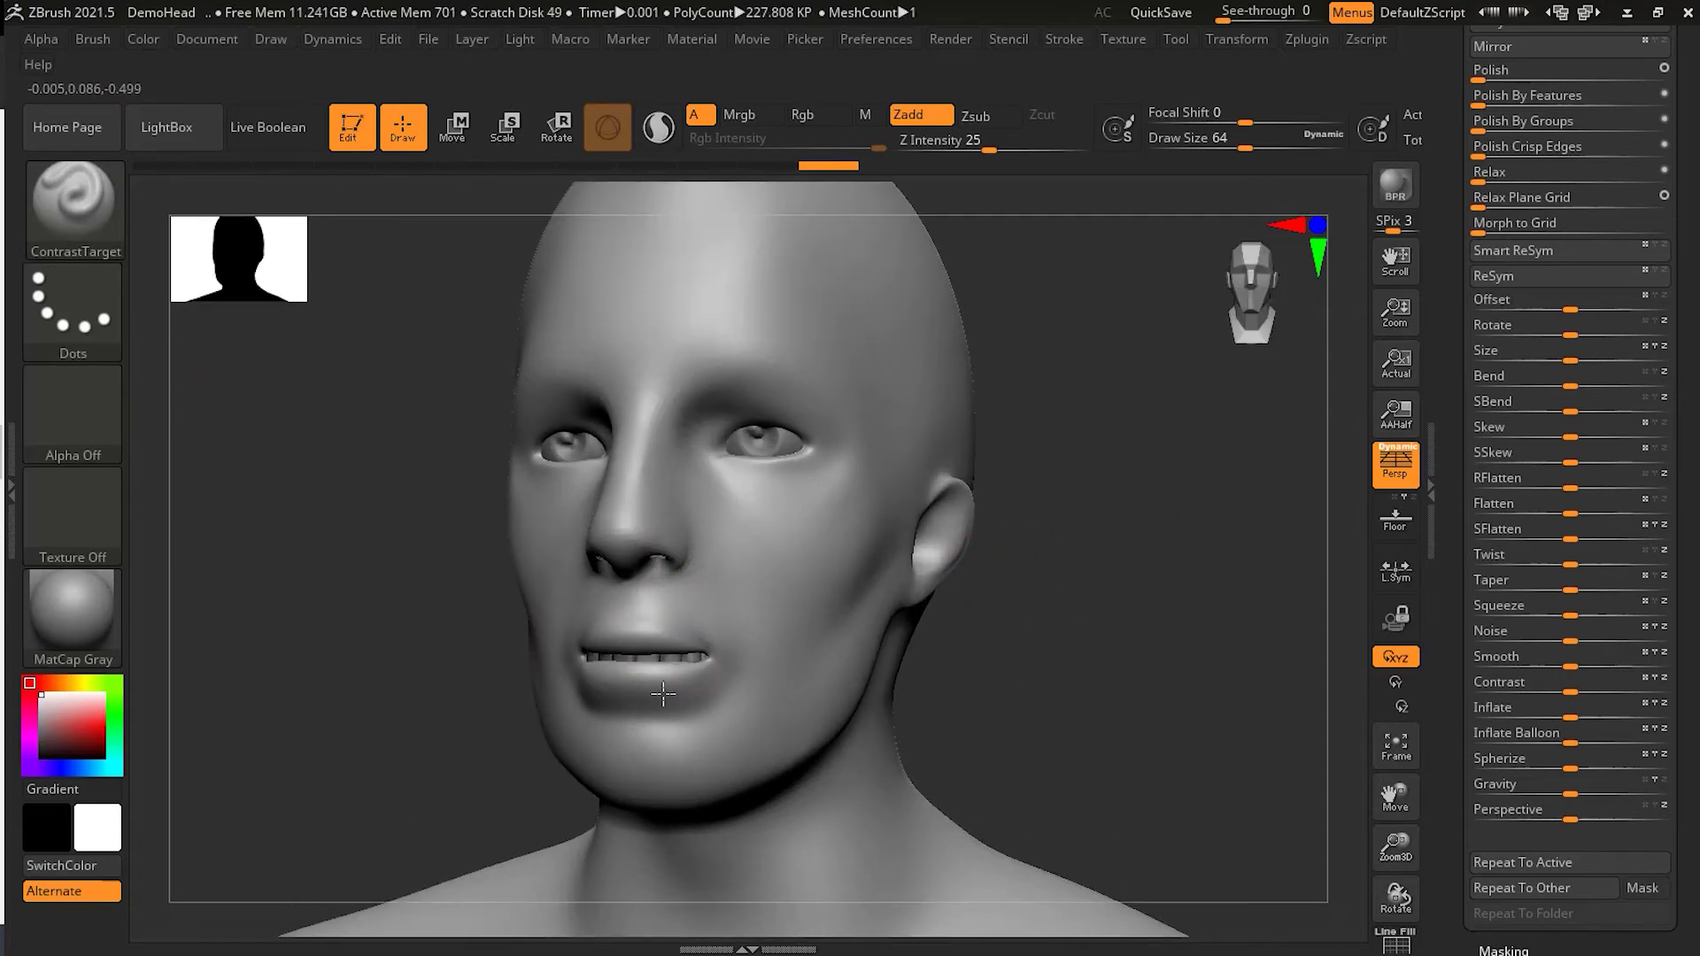
# Sculpt over the mouth and nose with ContrastTarget at a Z Intensity of 25
pyautogui.moveTo(661, 666); pyautogui.dragTo(614, 619)
pyautogui.moveTo(618, 522); pyautogui.dragTo(656, 533)
pyautogui.hotkey('ctrl', 'shift', 'z')
pyautogui.hotkey('ctrl', 'shift', 'z')
pyautogui.hotkey('ctrl', 'shift', 'z')
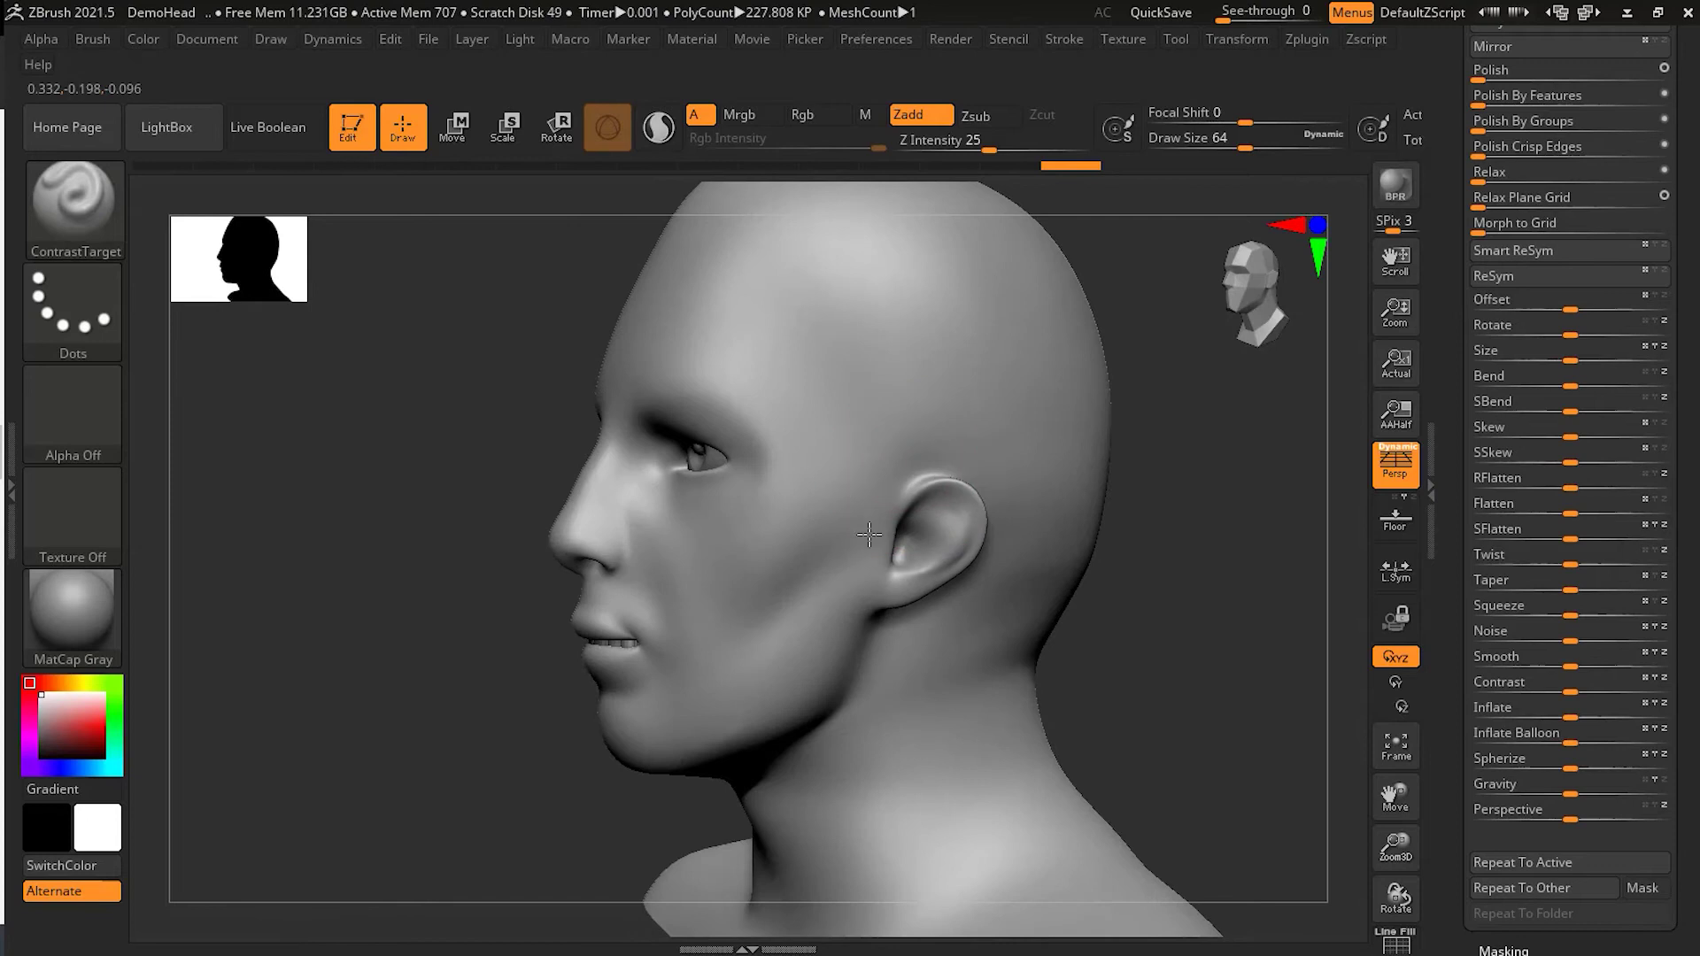
pyautogui.hotkey('ctrl', 'shift', 'z')
pyautogui.hotkey('ctrl', 'shift', 'z')
# Set the Z Intensity to 58 and sculpt strong creases across the cheek and jaw with ContrastTarget
pyautogui.moveTo(1039, 147); pyautogui.dragTo(1041, 147)
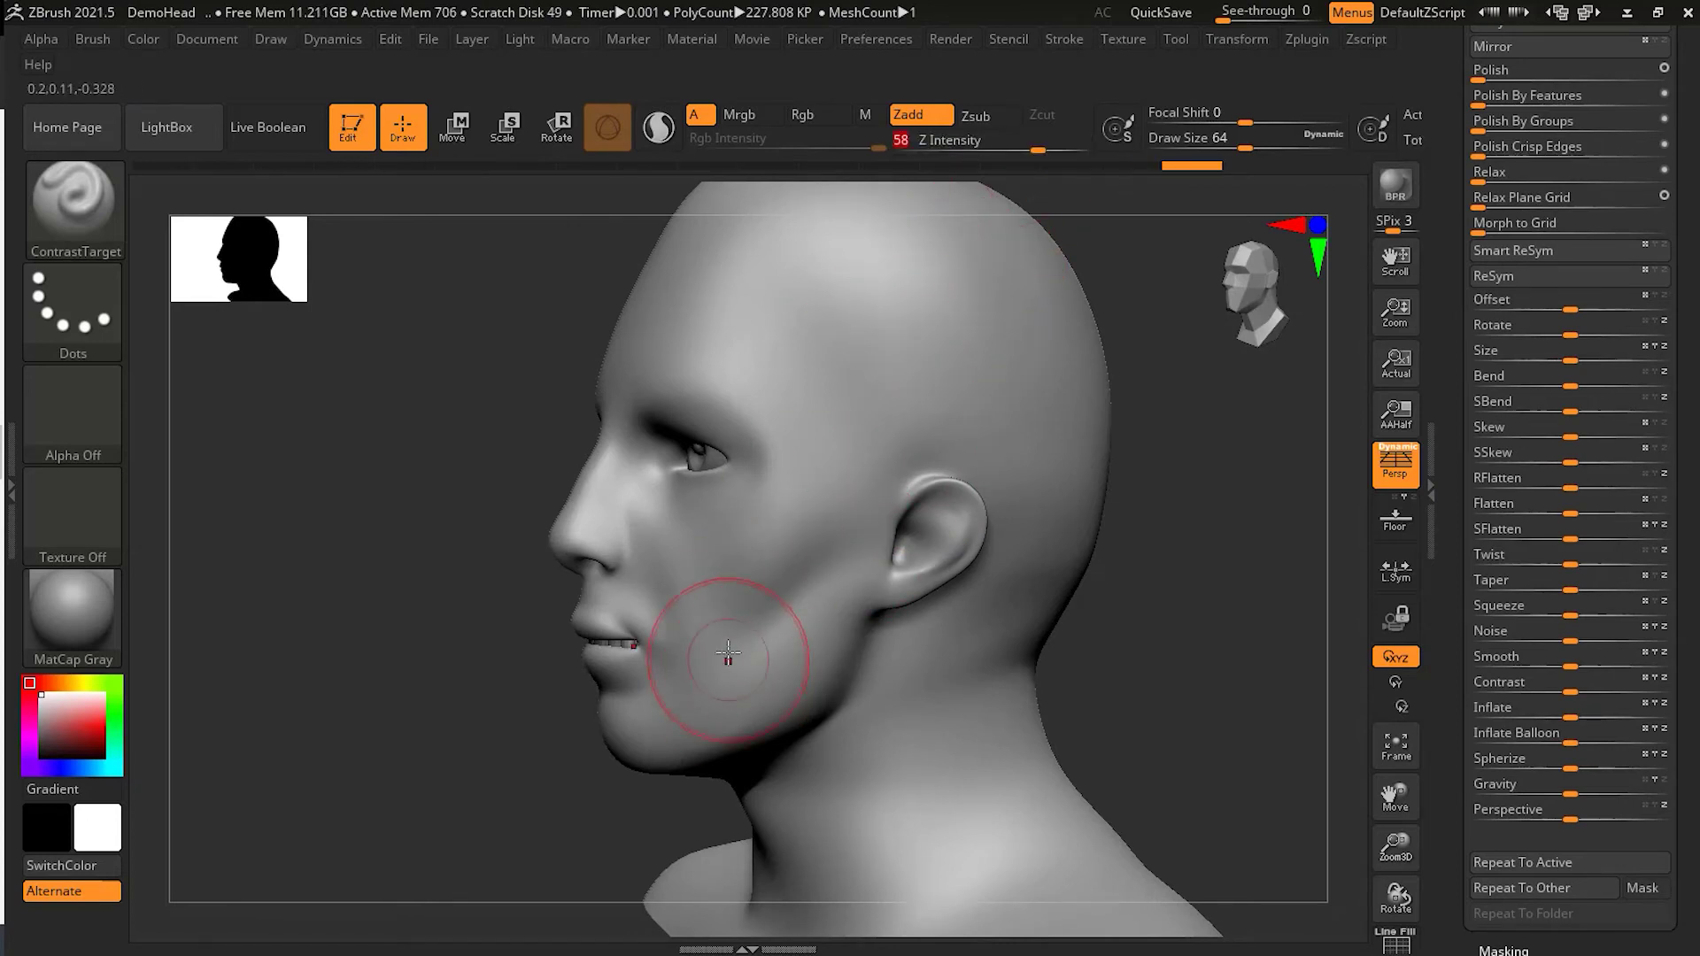
pyautogui.moveTo(728, 653)
pyautogui.mouseDown()
pyautogui.moveTo(765, 654)
pyautogui.moveTo(795, 577)
pyautogui.mouseUp()
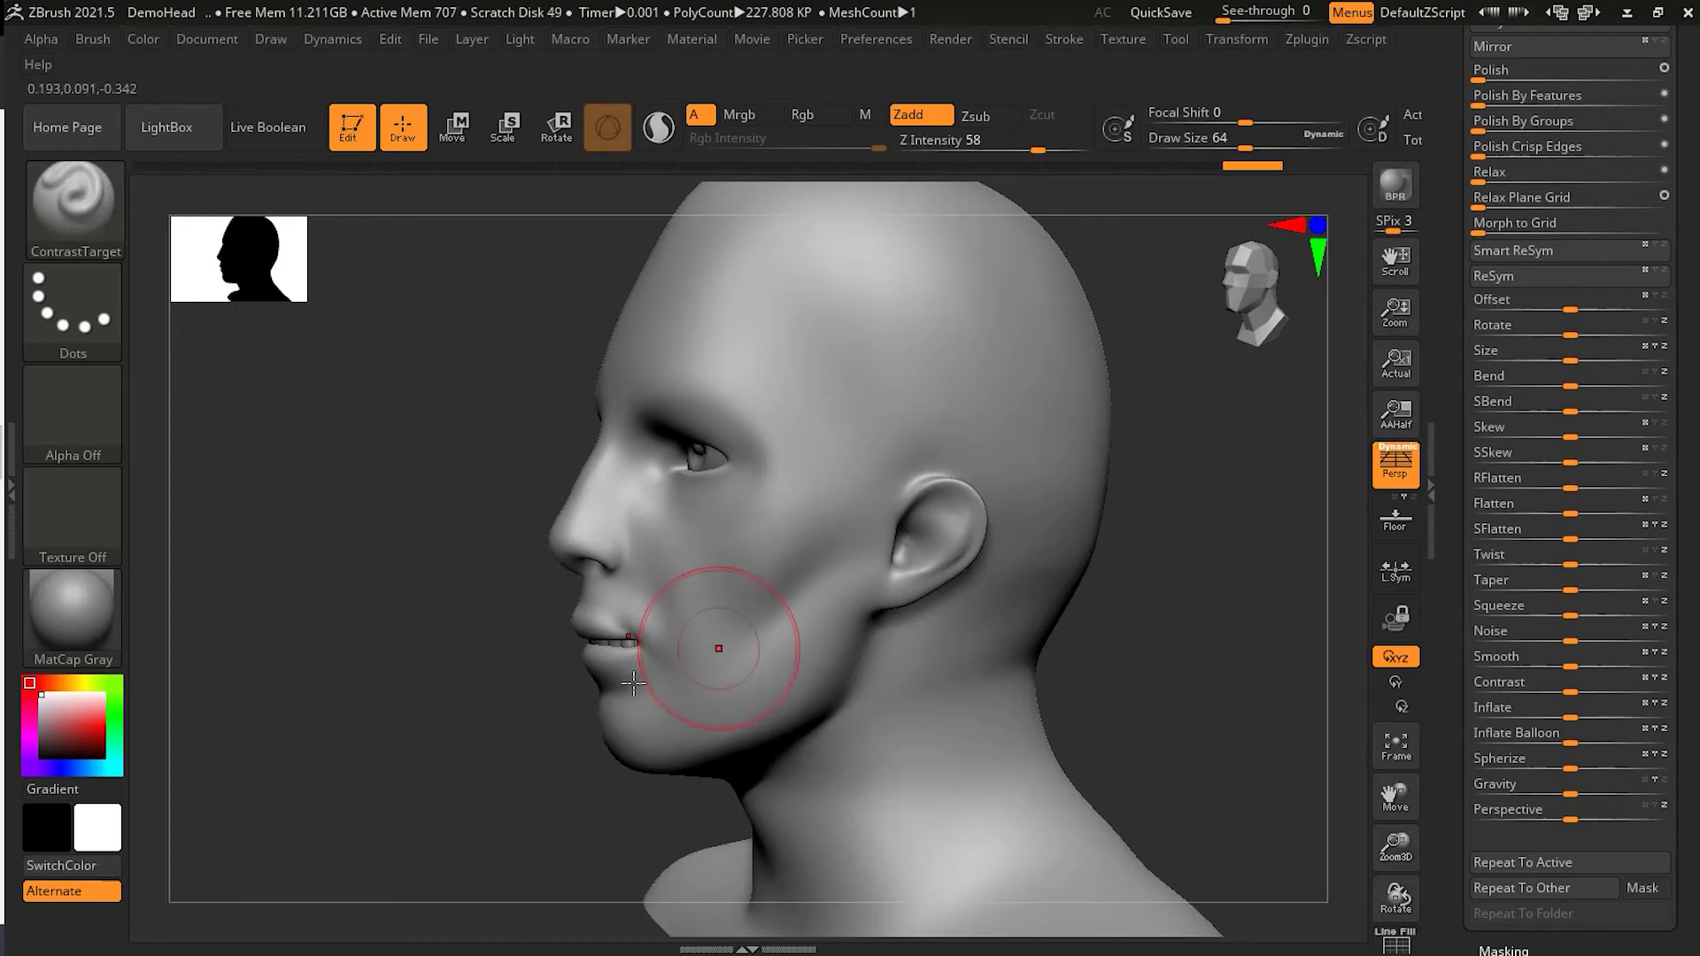
pyautogui.hotkey('ctrl', 'shift', 'z')
pyautogui.moveTo(734, 661); pyautogui.dragTo(721, 703)
pyautogui.moveTo(791, 549)
pyautogui.mouseDown()
pyautogui.moveTo(766, 542)
pyautogui.moveTo(751, 576)
pyautogui.mouseUp()
pyautogui.moveTo(689, 530); pyautogui.dragTo(675, 615)
pyautogui.hotkey('ctrl', 'z')
pyautogui.hotkey('ctrl', 'z')
pyautogui.hotkey('ctrl', 'z')
pyautogui.hotkey('ctrl', 'z')
pyautogui.hotkey('ctrl', 'z')
pyautogui.hotkey('ctrl', 'z')
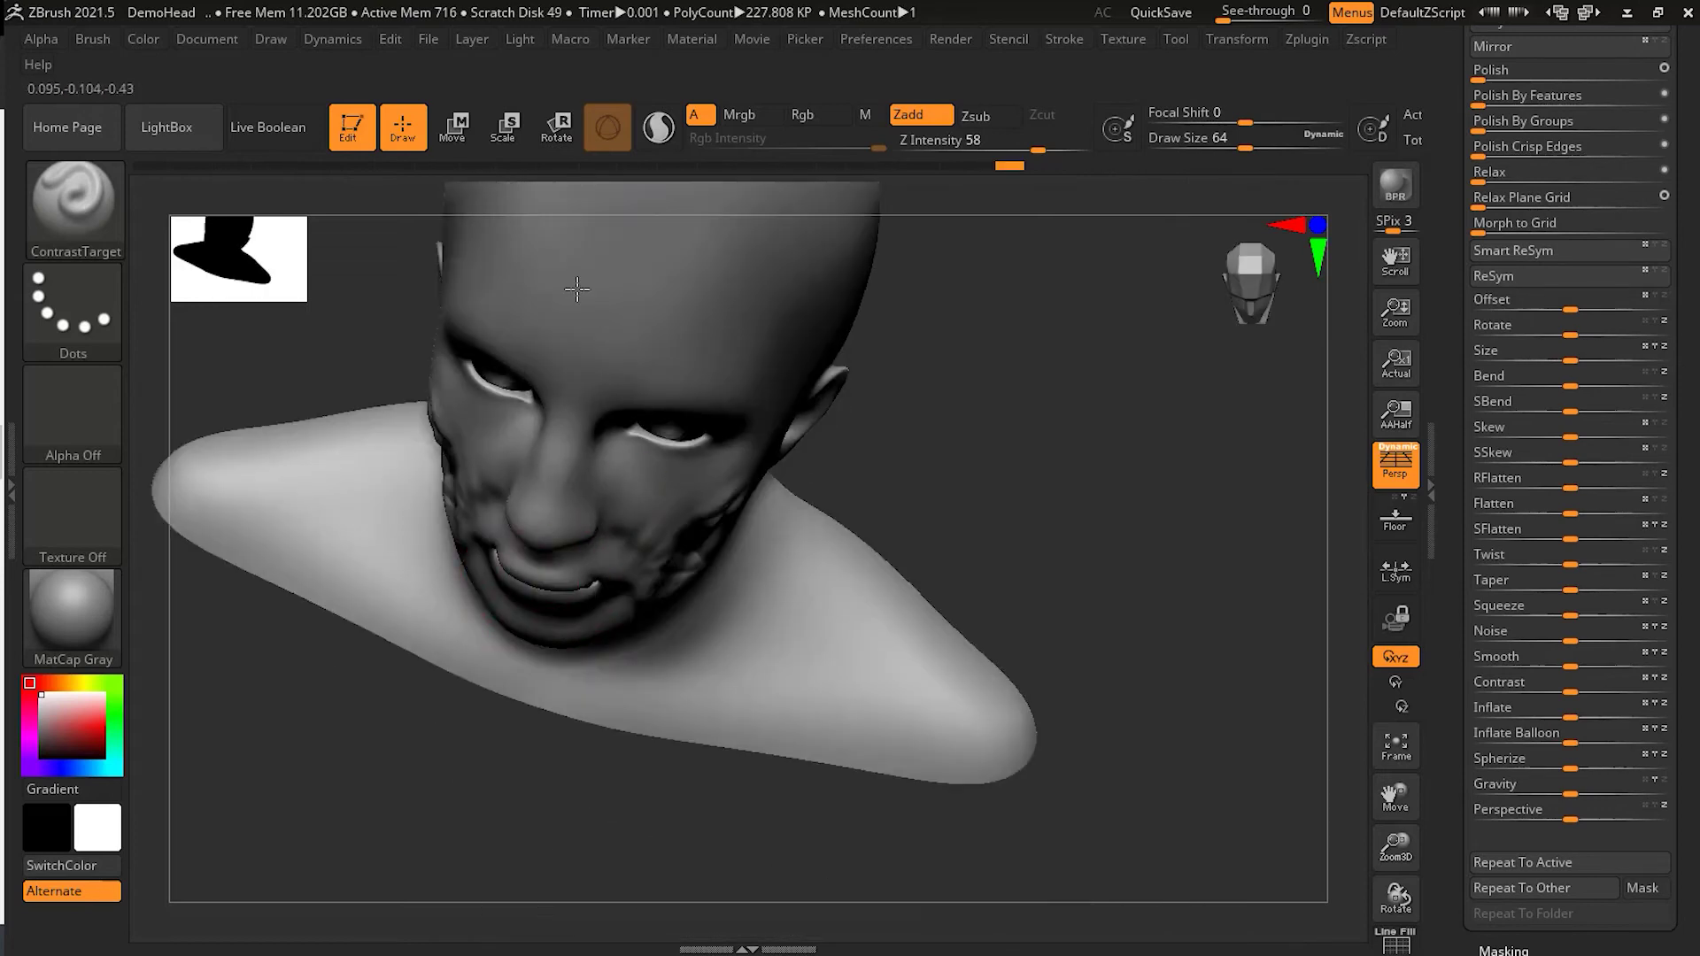
pyautogui.hotkey('ctrl', 'shift', 'z')
pyautogui.hotkey('ctrl', 'shift', 'z')
pyautogui.hotkey('ctrl', 'shift', 'z')
pyautogui.hotkey('ctrl', 'shift', 'z')
pyautogui.hotkey('ctrl', 'shift', 'z')
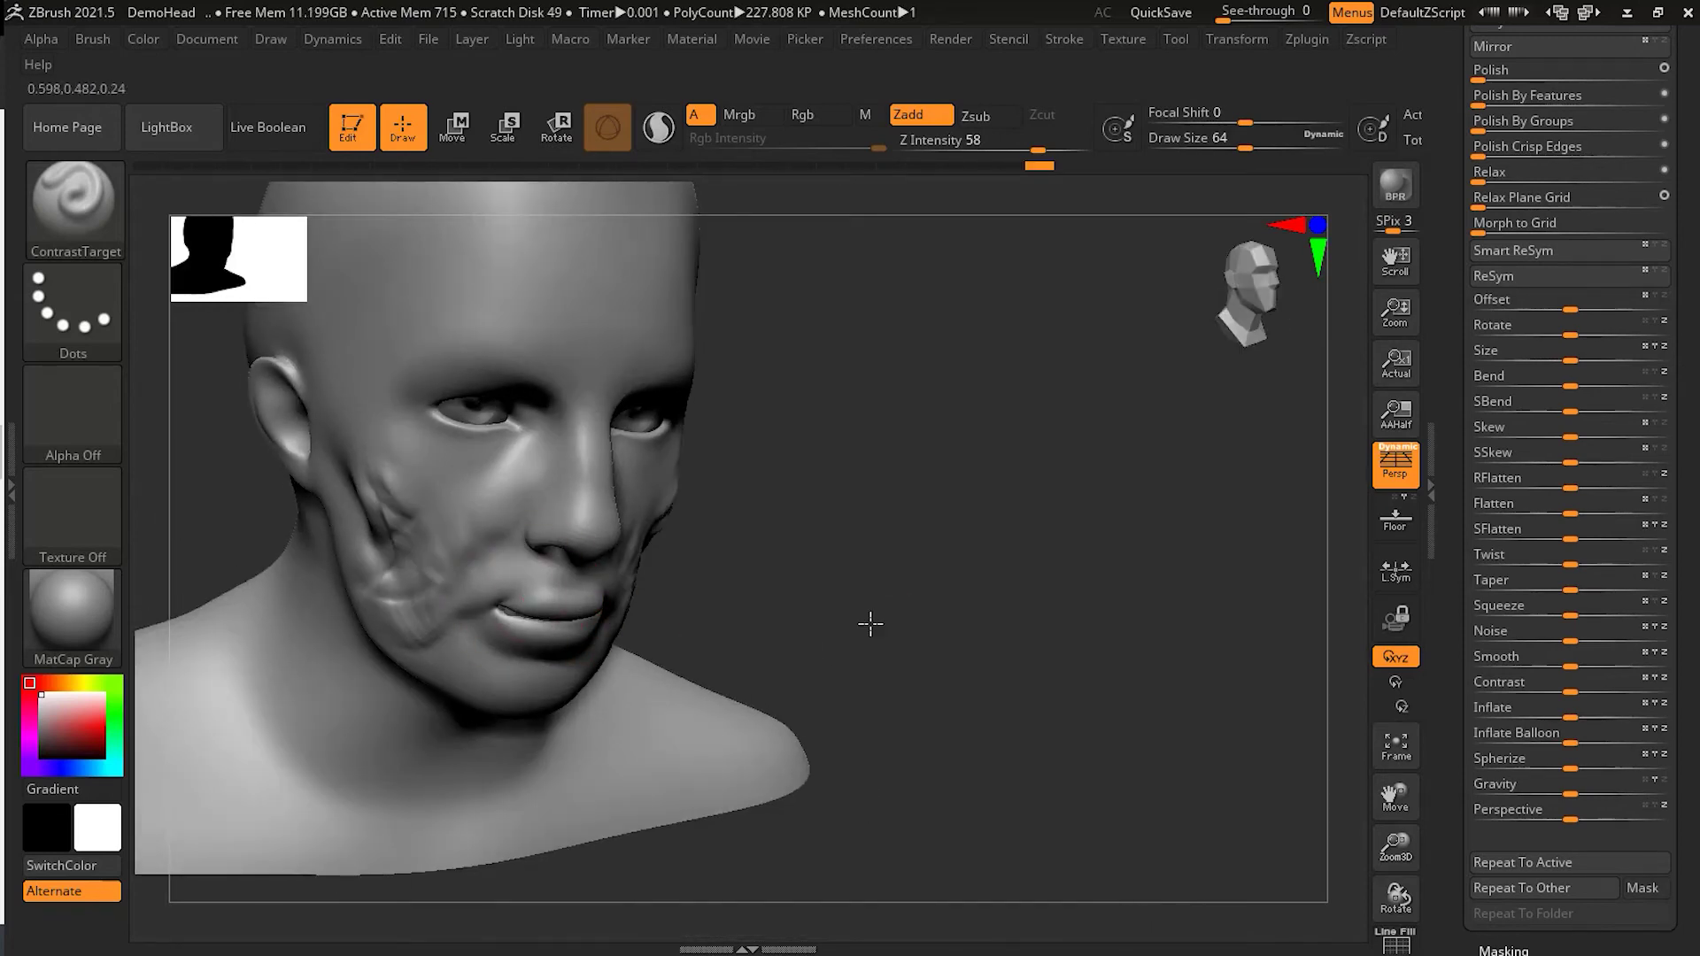
# Deepen the lower lip, mouth corner and chin with ContrastTarget strokes
pyautogui.hotkey('ctrl', 'shift', 'z')
pyautogui.hotkey('ctrl', 'shift', 'z')
pyautogui.hotkey('ctrl', 'shift', 'z')
pyautogui.hotkey('ctrl', 'shift', 'z')
pyautogui.hotkey('ctrl', 'shift', 'z')
pyautogui.hotkey('ctrl', 'shift', 'z')
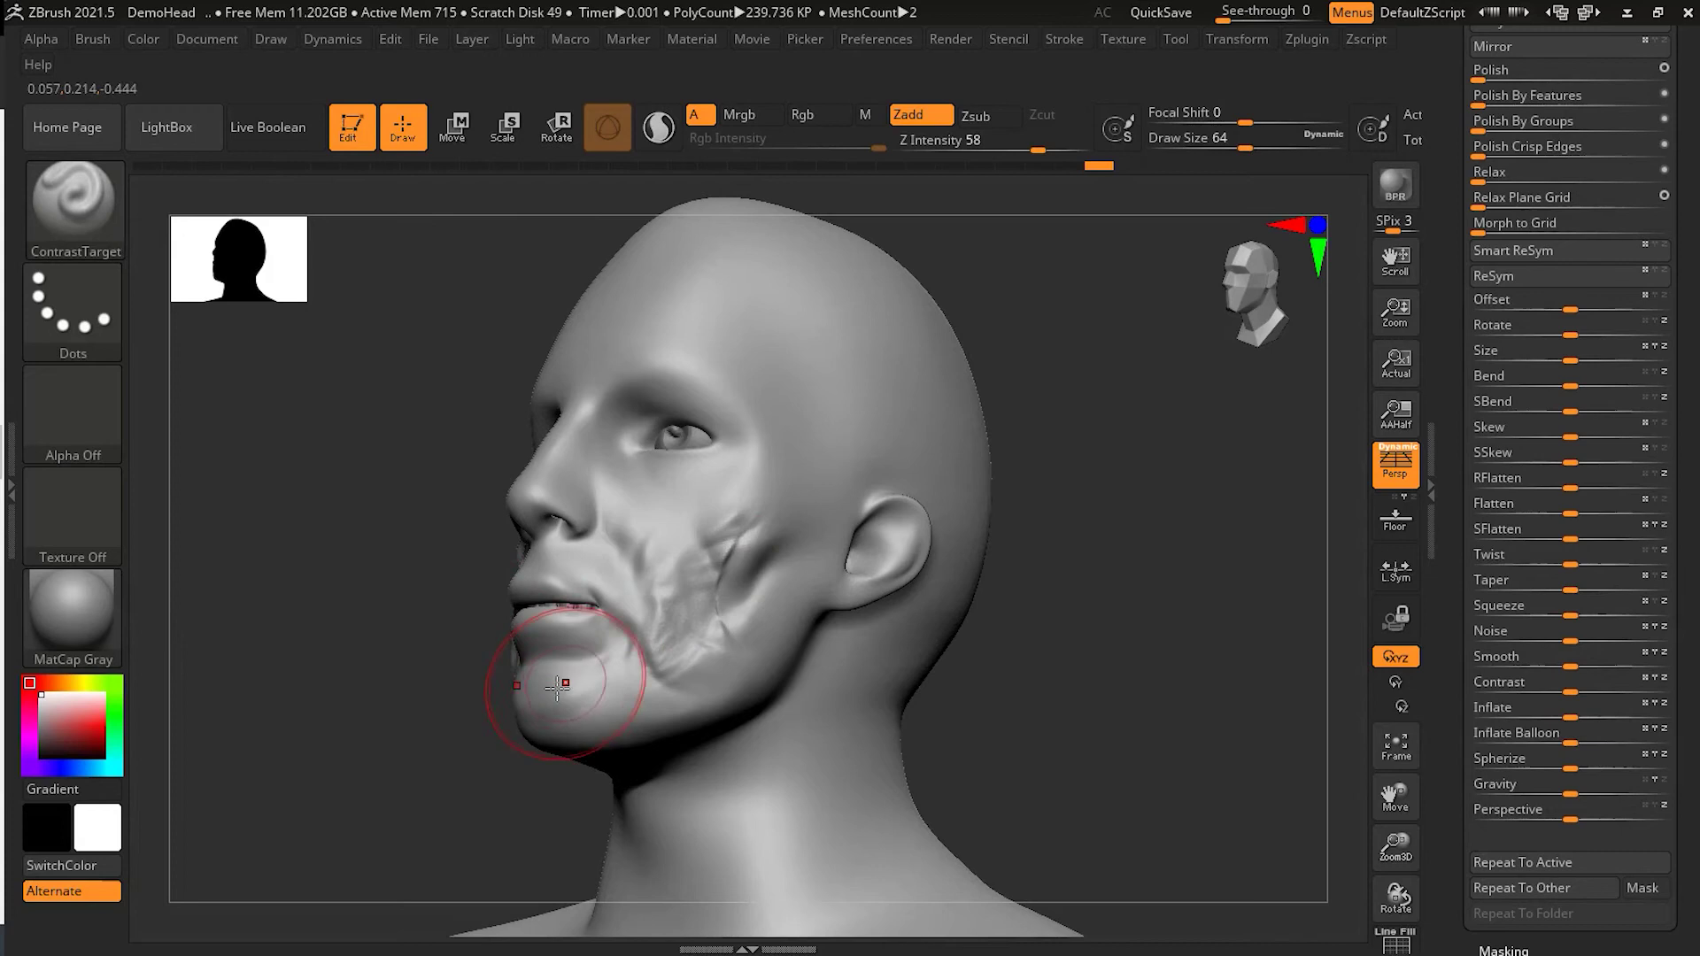
pyautogui.hotkey('ctrl', 'shift', 'z')
pyautogui.hotkey('ctrl', 'shift', 'z')
pyautogui.hotkey('ctrl', 'shift', 'z')
pyautogui.hotkey('ctrl', 'shift', 'z')
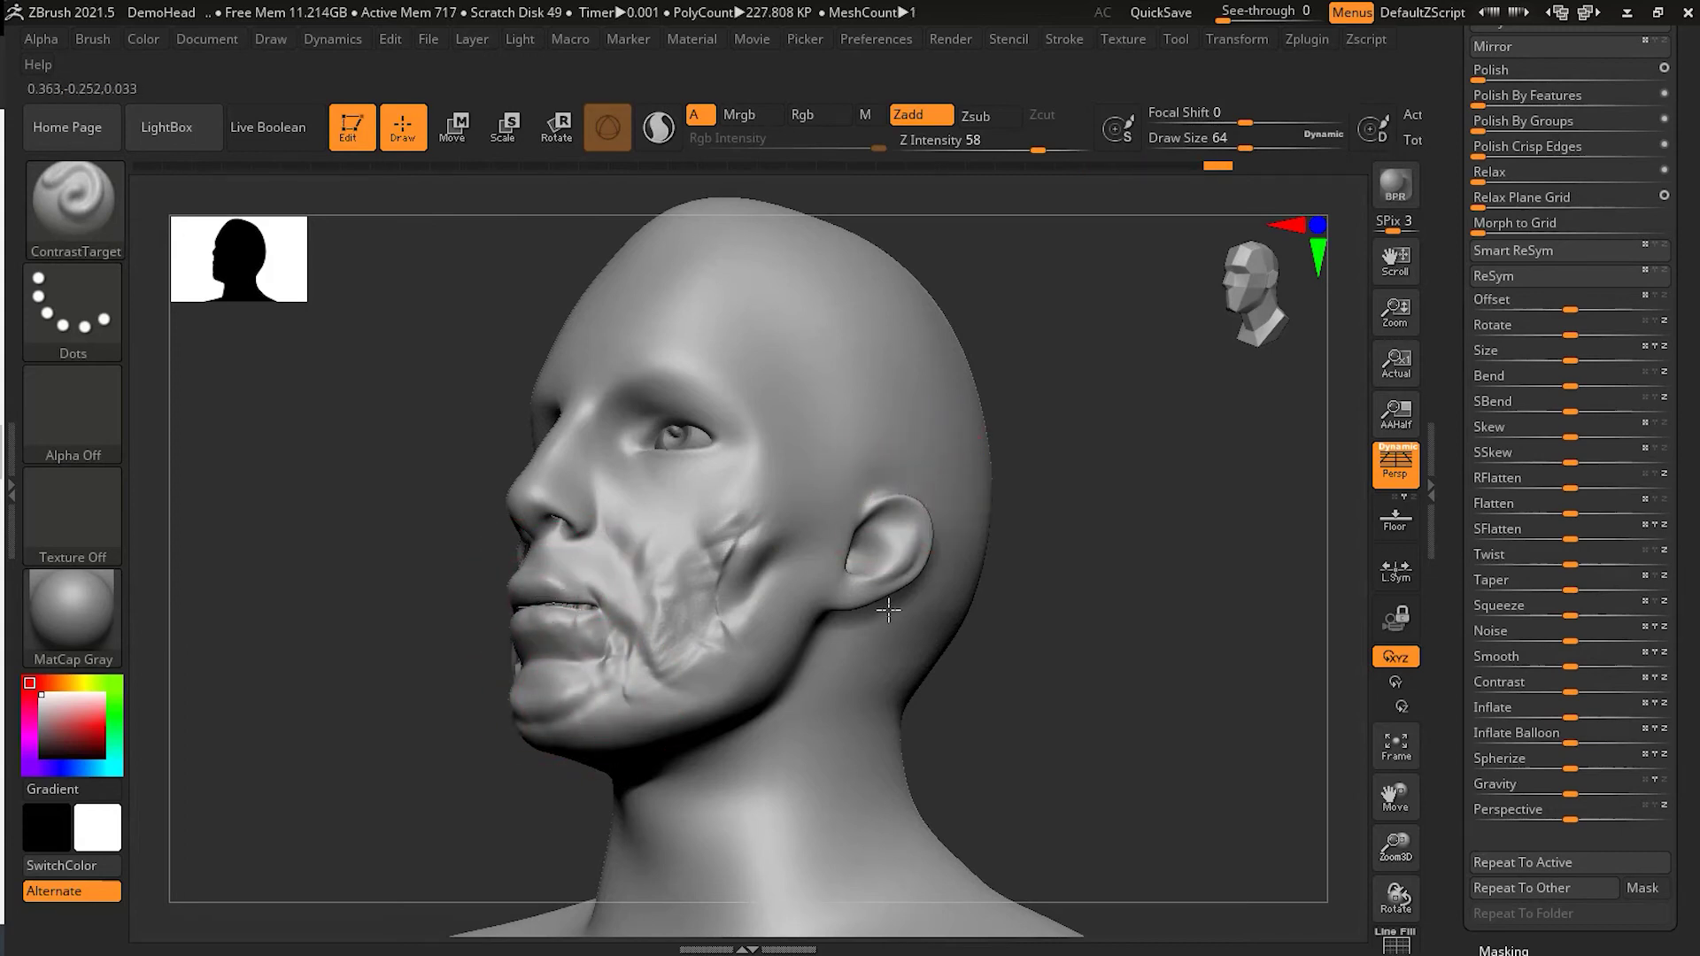
# Exaggerate the upper lip, nostril and nose fold with ContrastTarget strokes
pyautogui.hotkey('ctrl', 'z')
pyautogui.hotkey('ctrl', 'z')
pyautogui.hotkey('ctrl', 'z')
pyautogui.hotkey('ctrl', 'z')
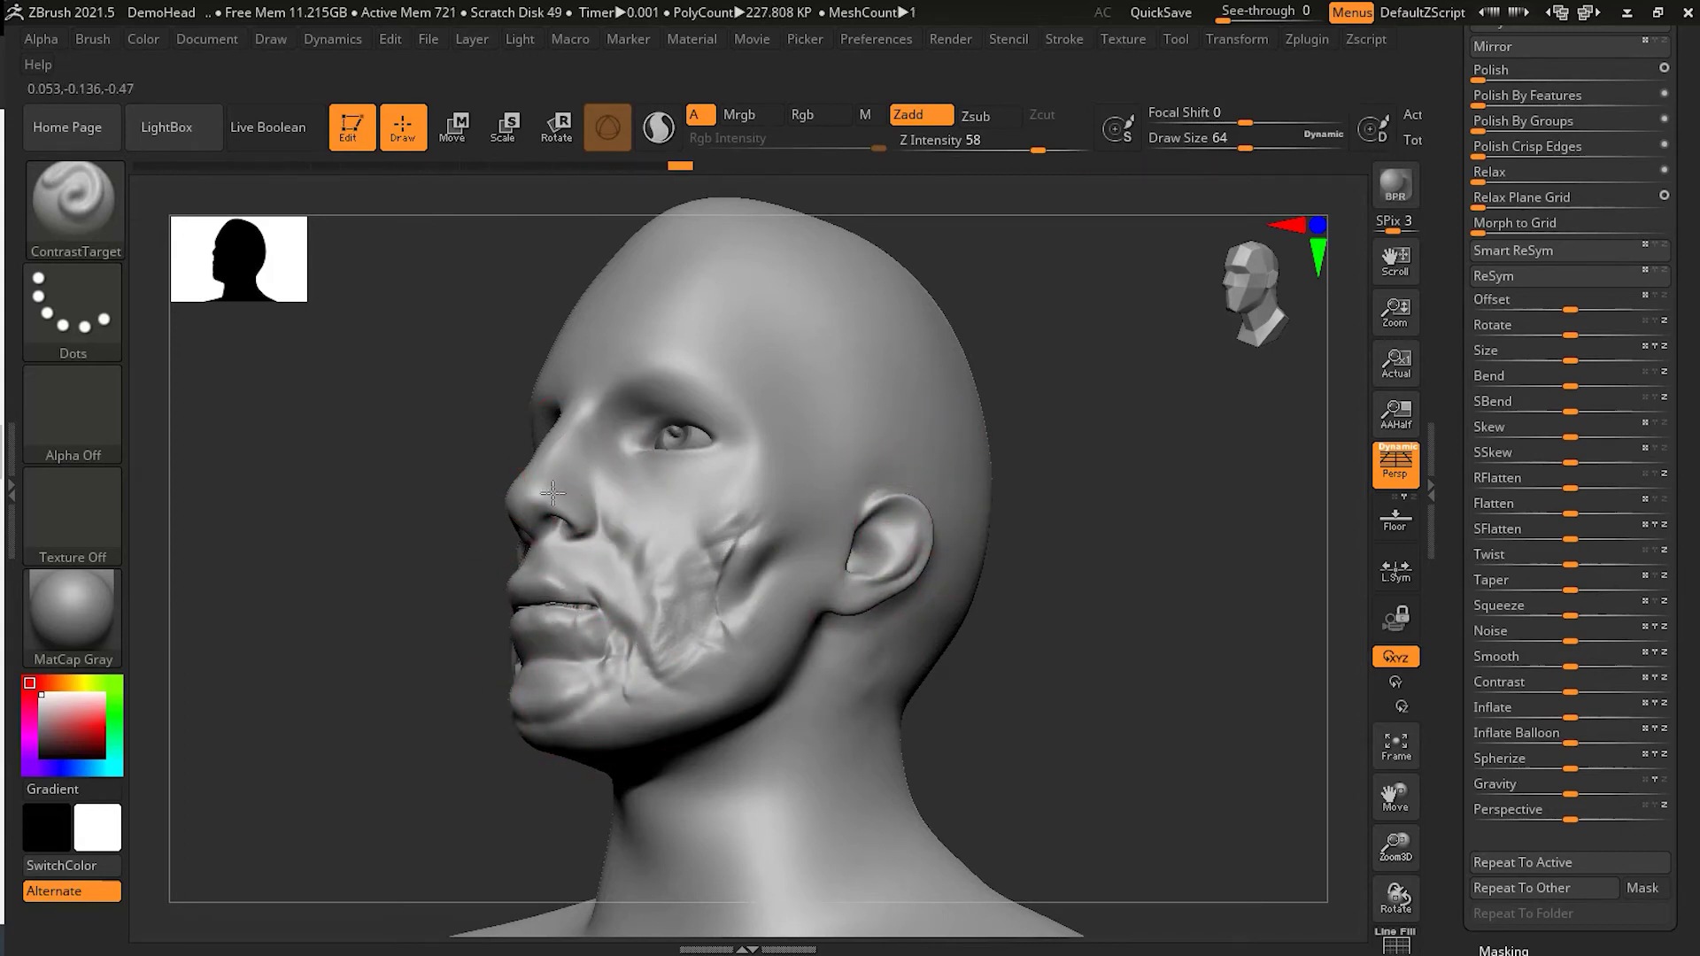
pyautogui.hotkey('ctrl', 'shift', 'z')
pyautogui.hotkey('ctrl', 'shift', 'z')
pyautogui.hotkey('ctrl', 'shift', 'z')
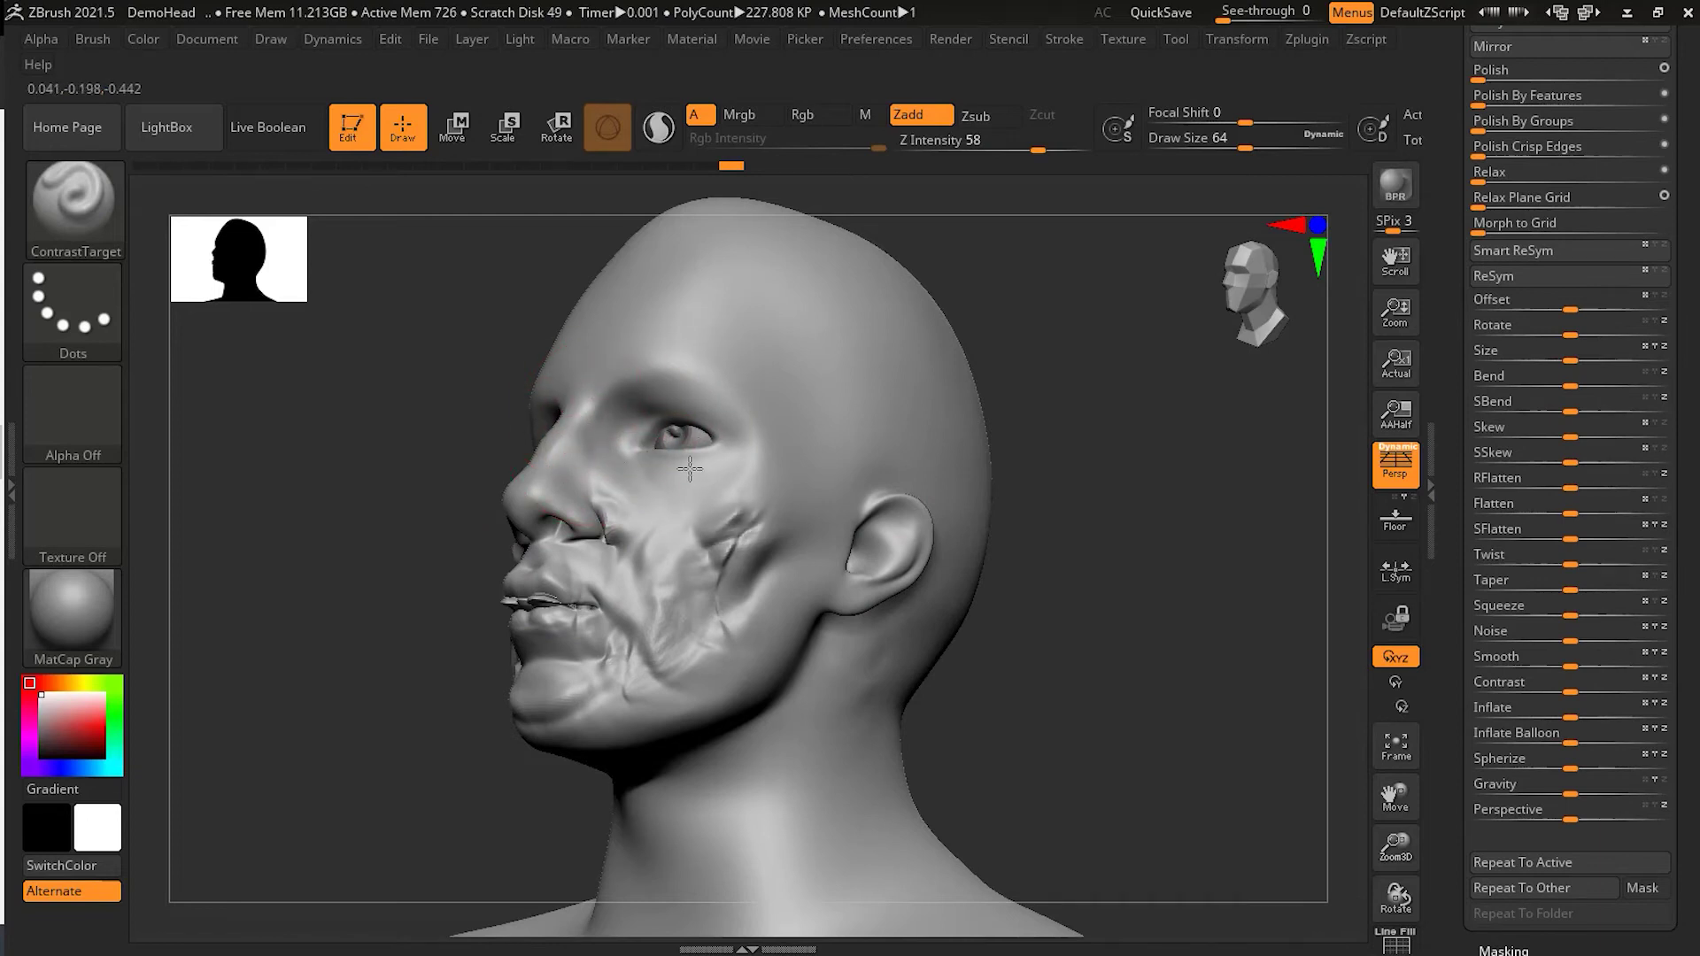
pyautogui.hotkey('ctrl', 'shift', 'z')
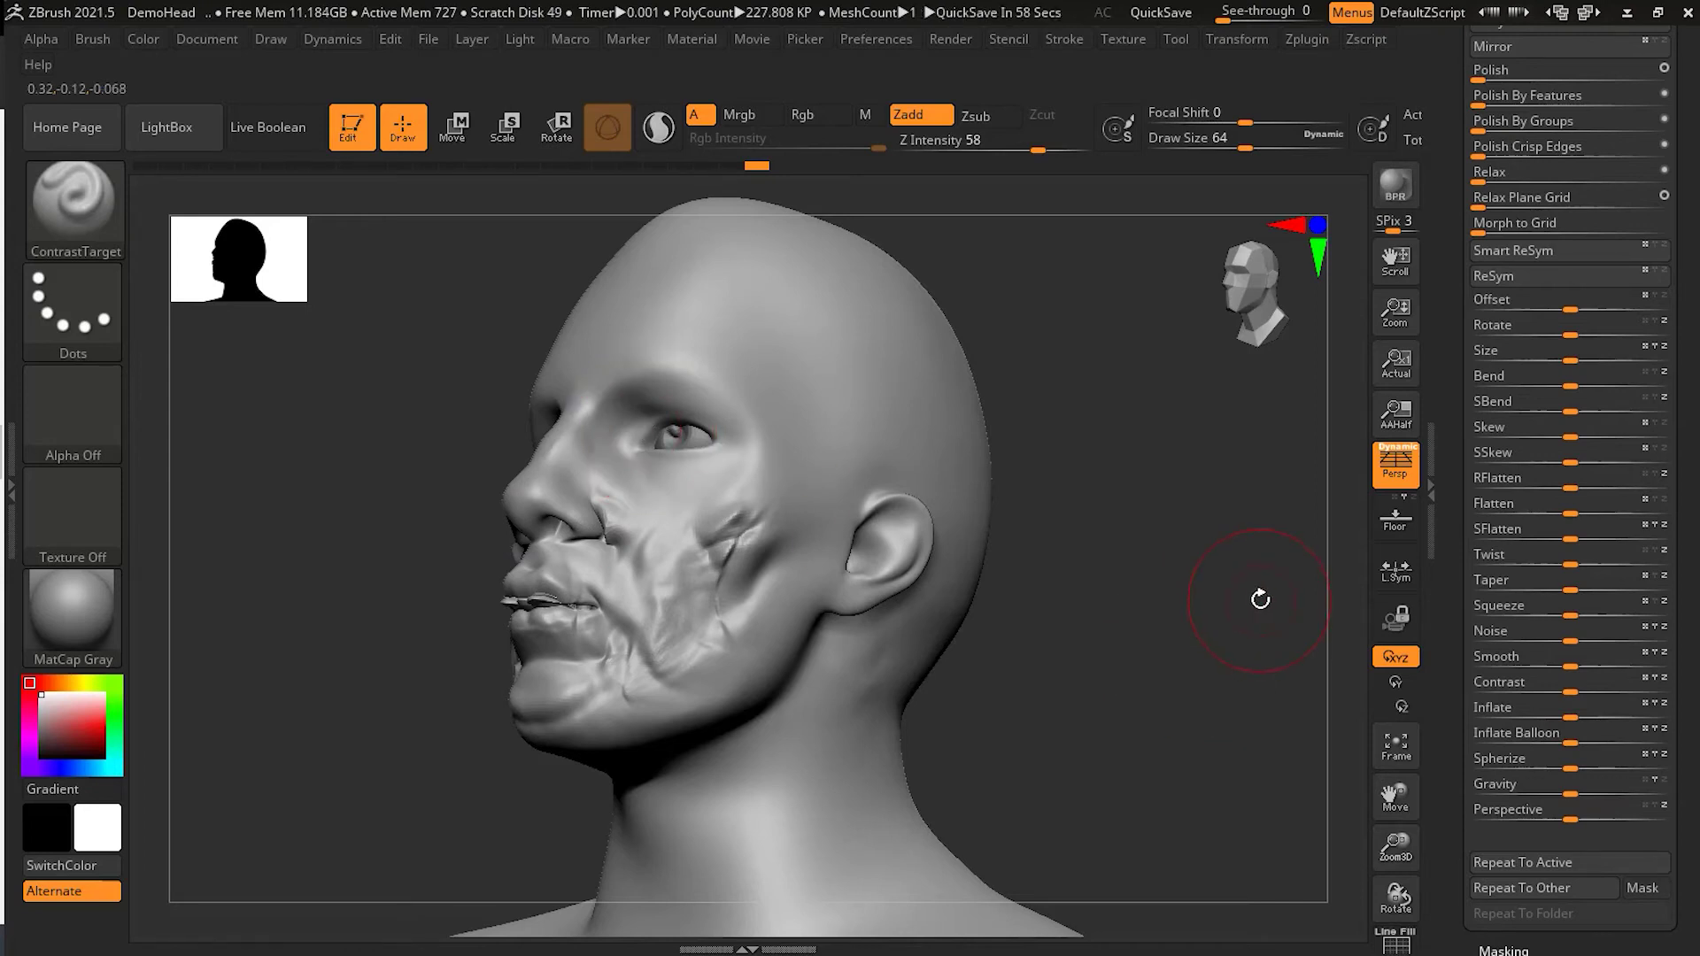
# Switch to the ContrastDelta brush and sculpt over the eyes, brow and ear
pyautogui.press('ctrl')
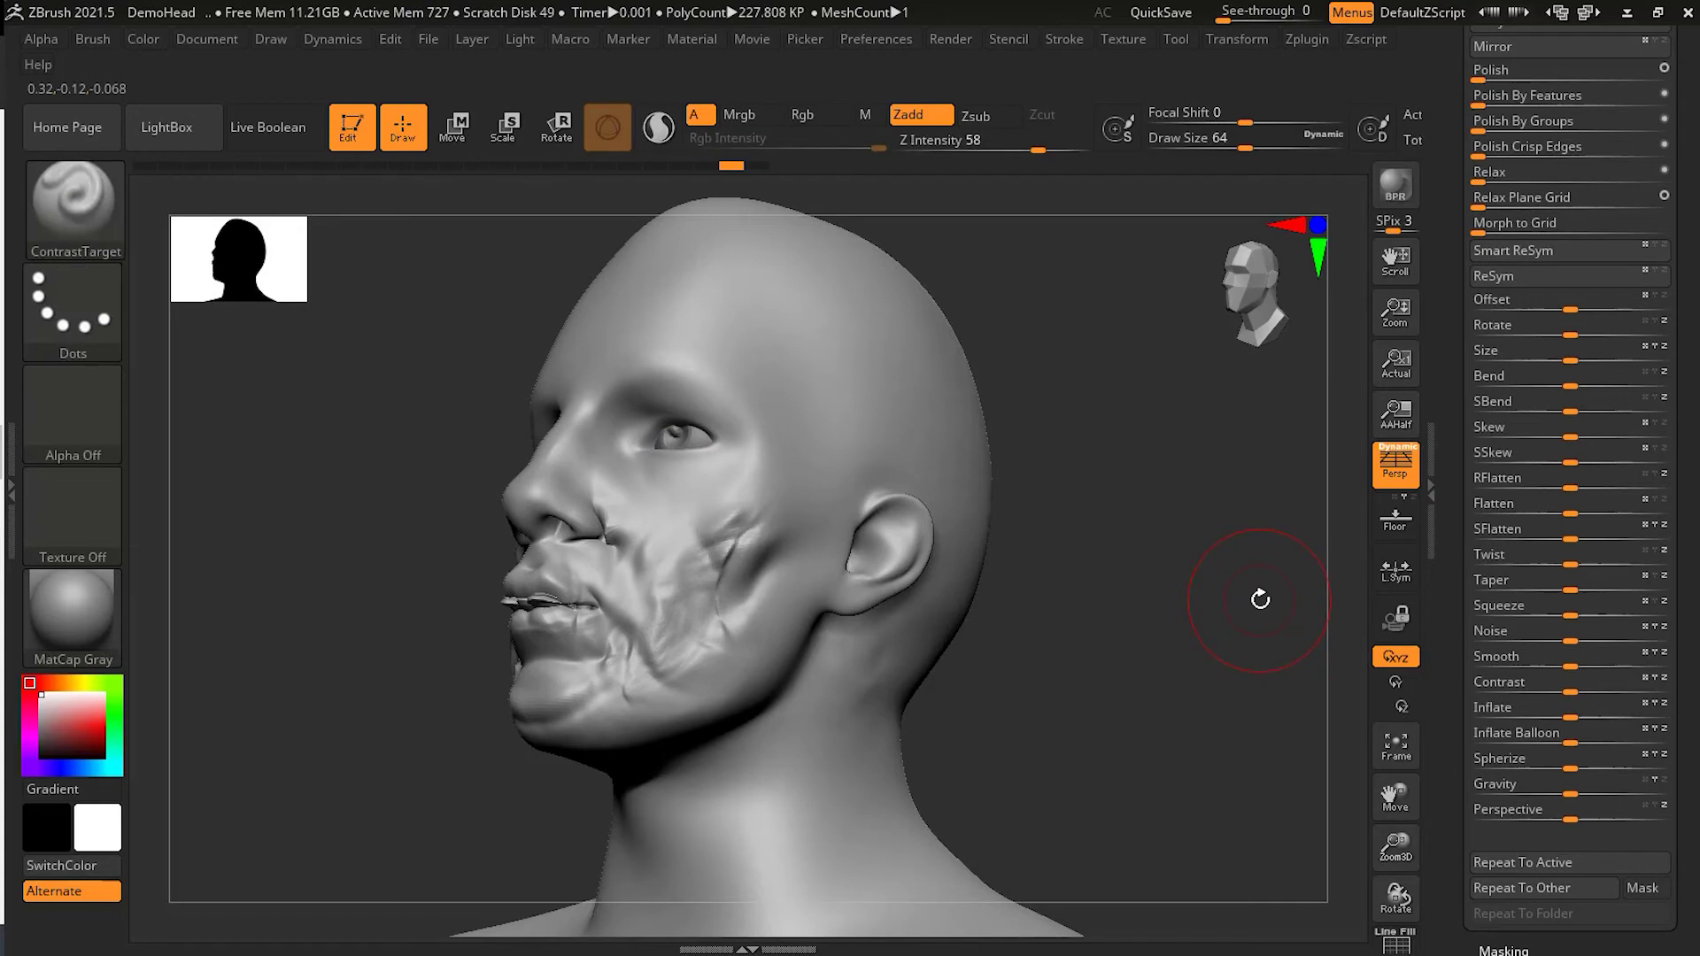
pyautogui.press('b')
pyautogui.press('c')
pyautogui.press('d')
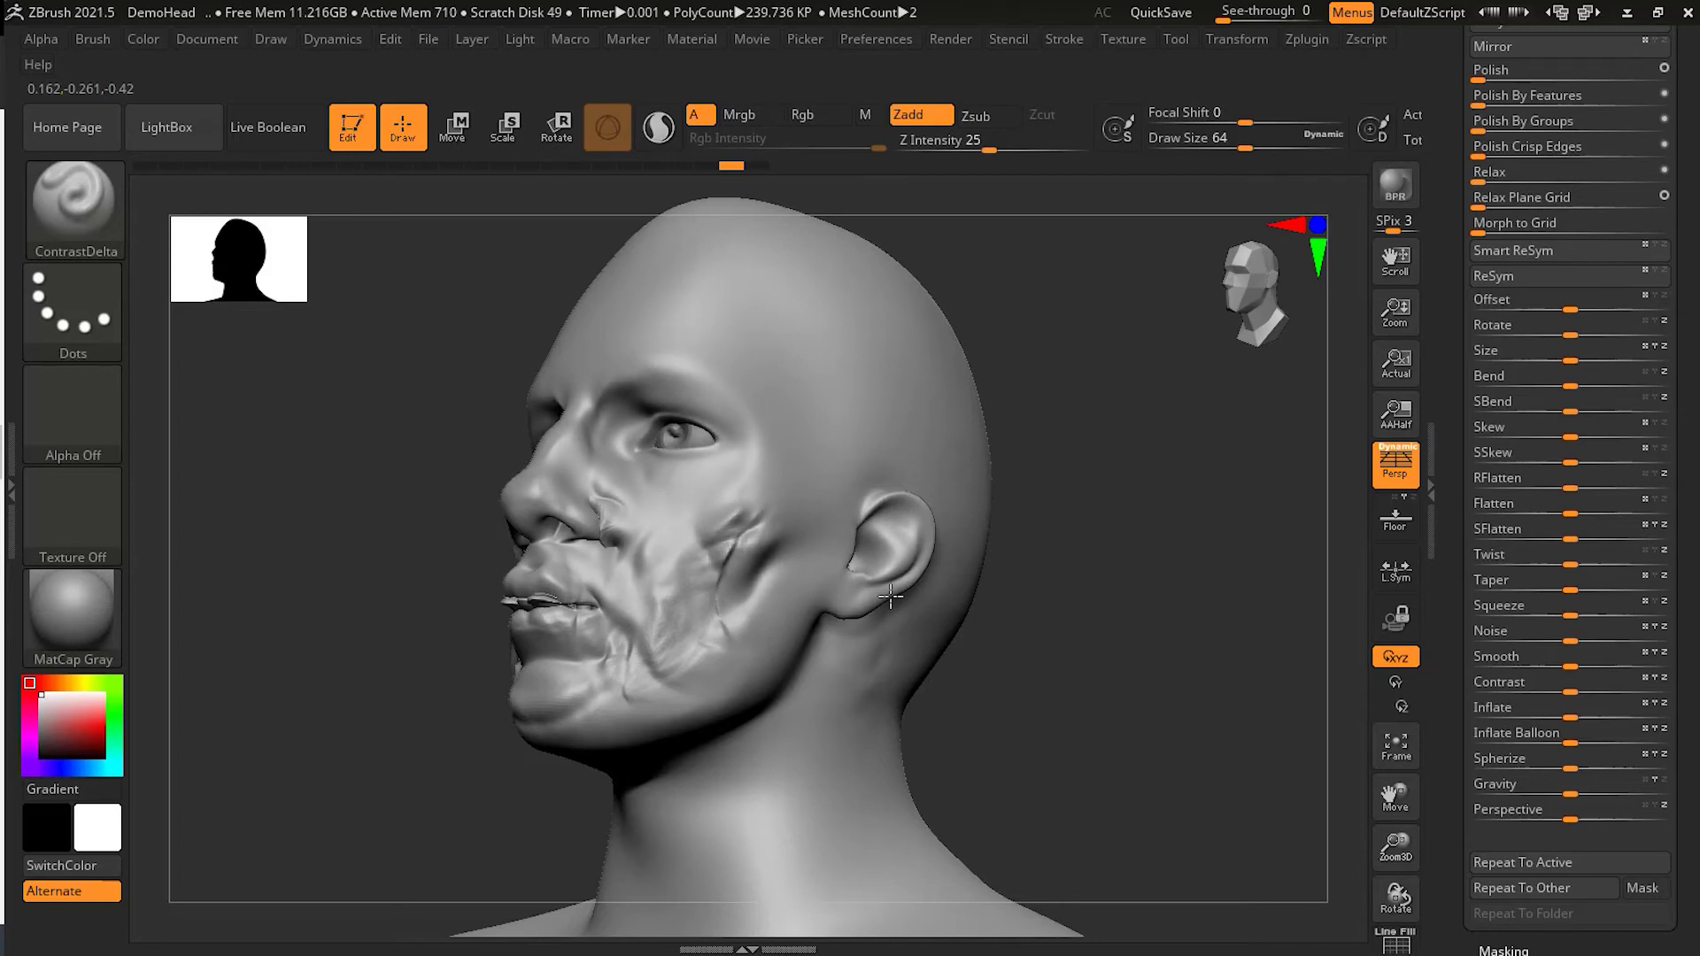
pyautogui.moveTo(1025, 682)
pyautogui.mouseDown()
pyautogui.moveTo(1081, 720)
pyautogui.moveTo(1051, 709)
pyautogui.mouseUp()
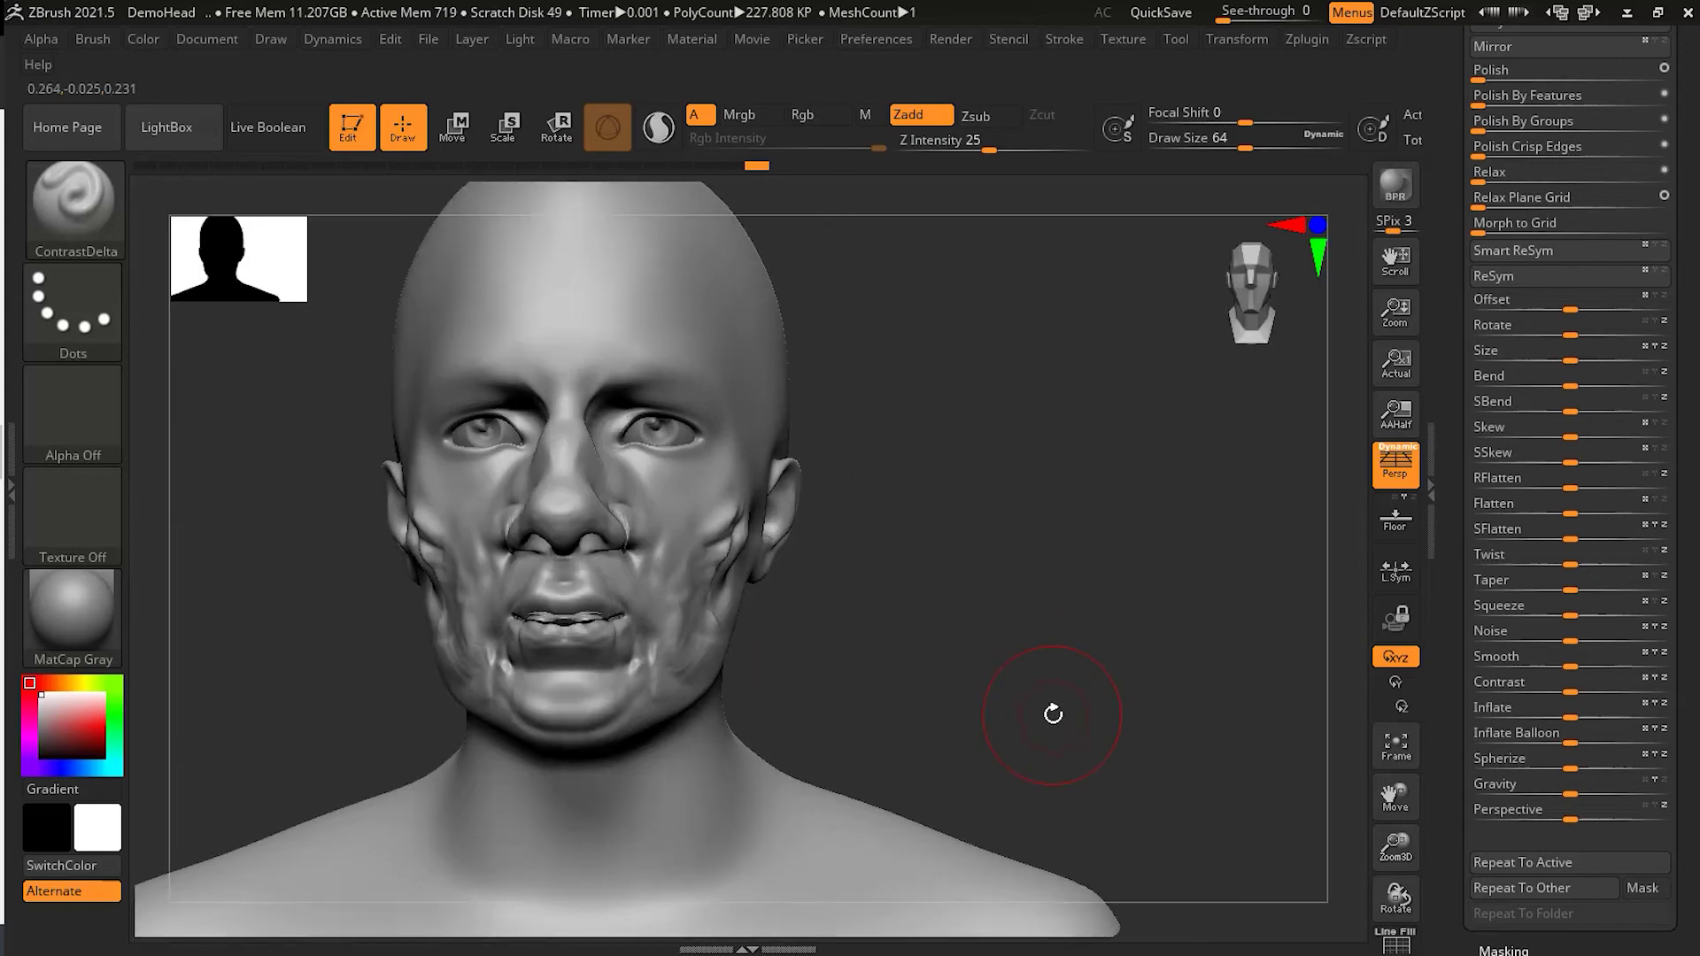
# Undo the ContrastTarget and ContrastDelta strokes to restore the smooth face
pyautogui.press('ctrl')
pyautogui.hotkey('ctrl', 'z')
pyautogui.hotkey('ctrl', 'z')
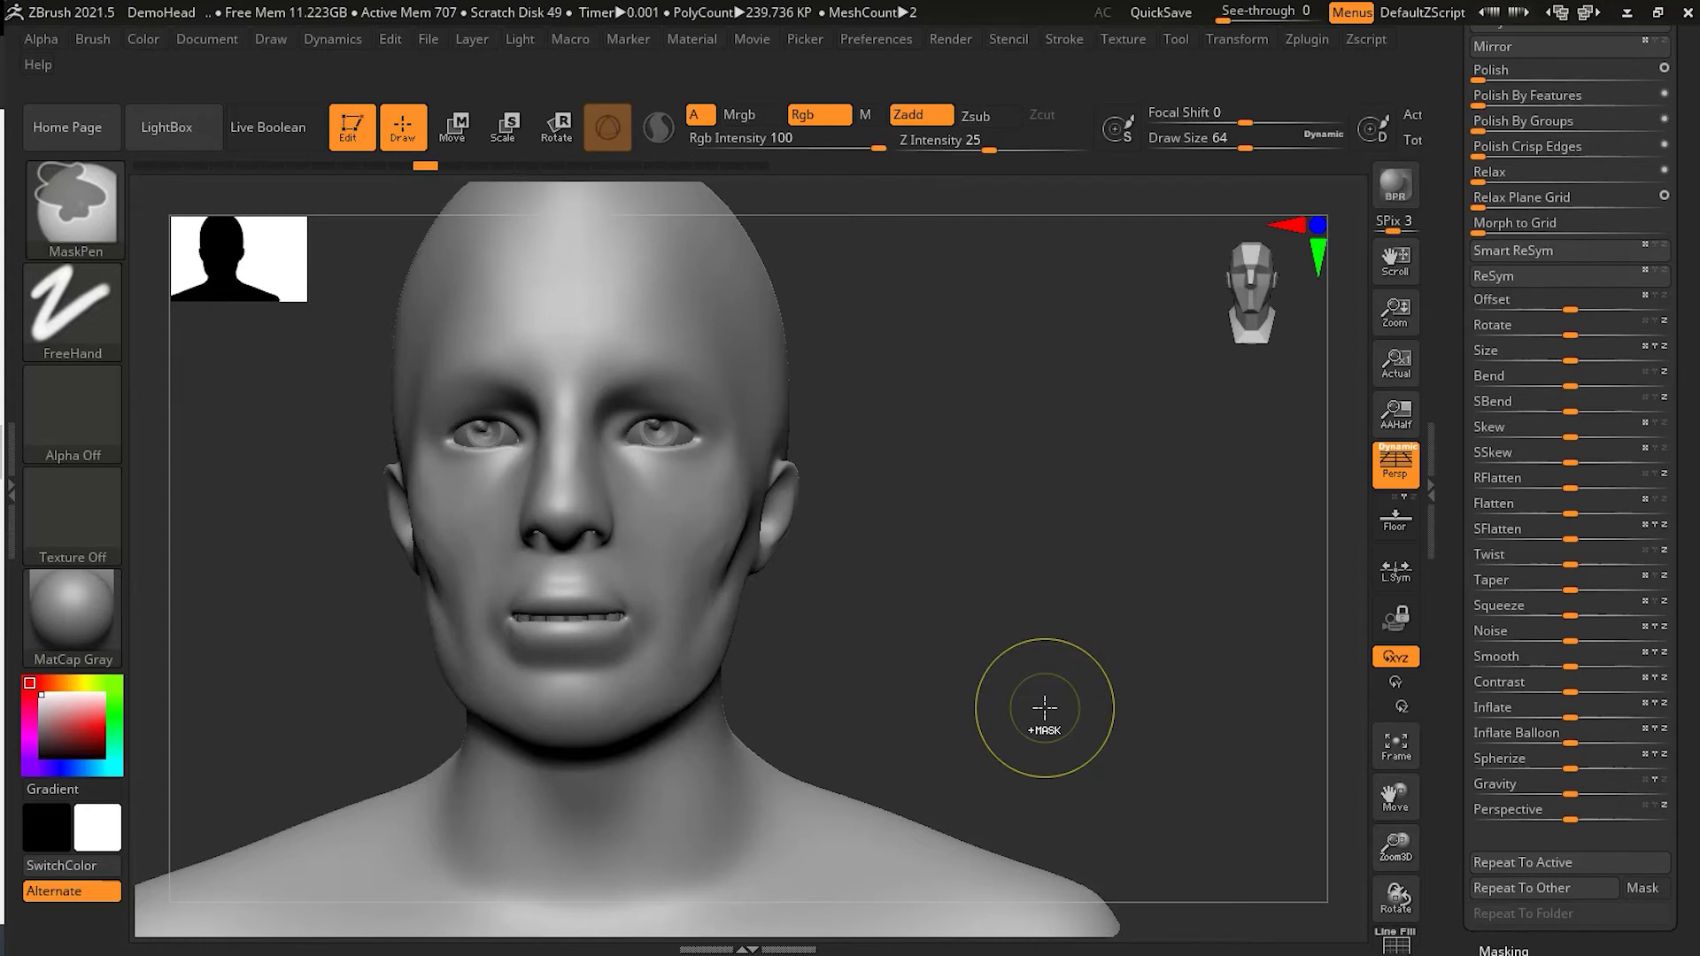
pyautogui.moveTo(975, 709); pyautogui.dragTo(1005, 710)
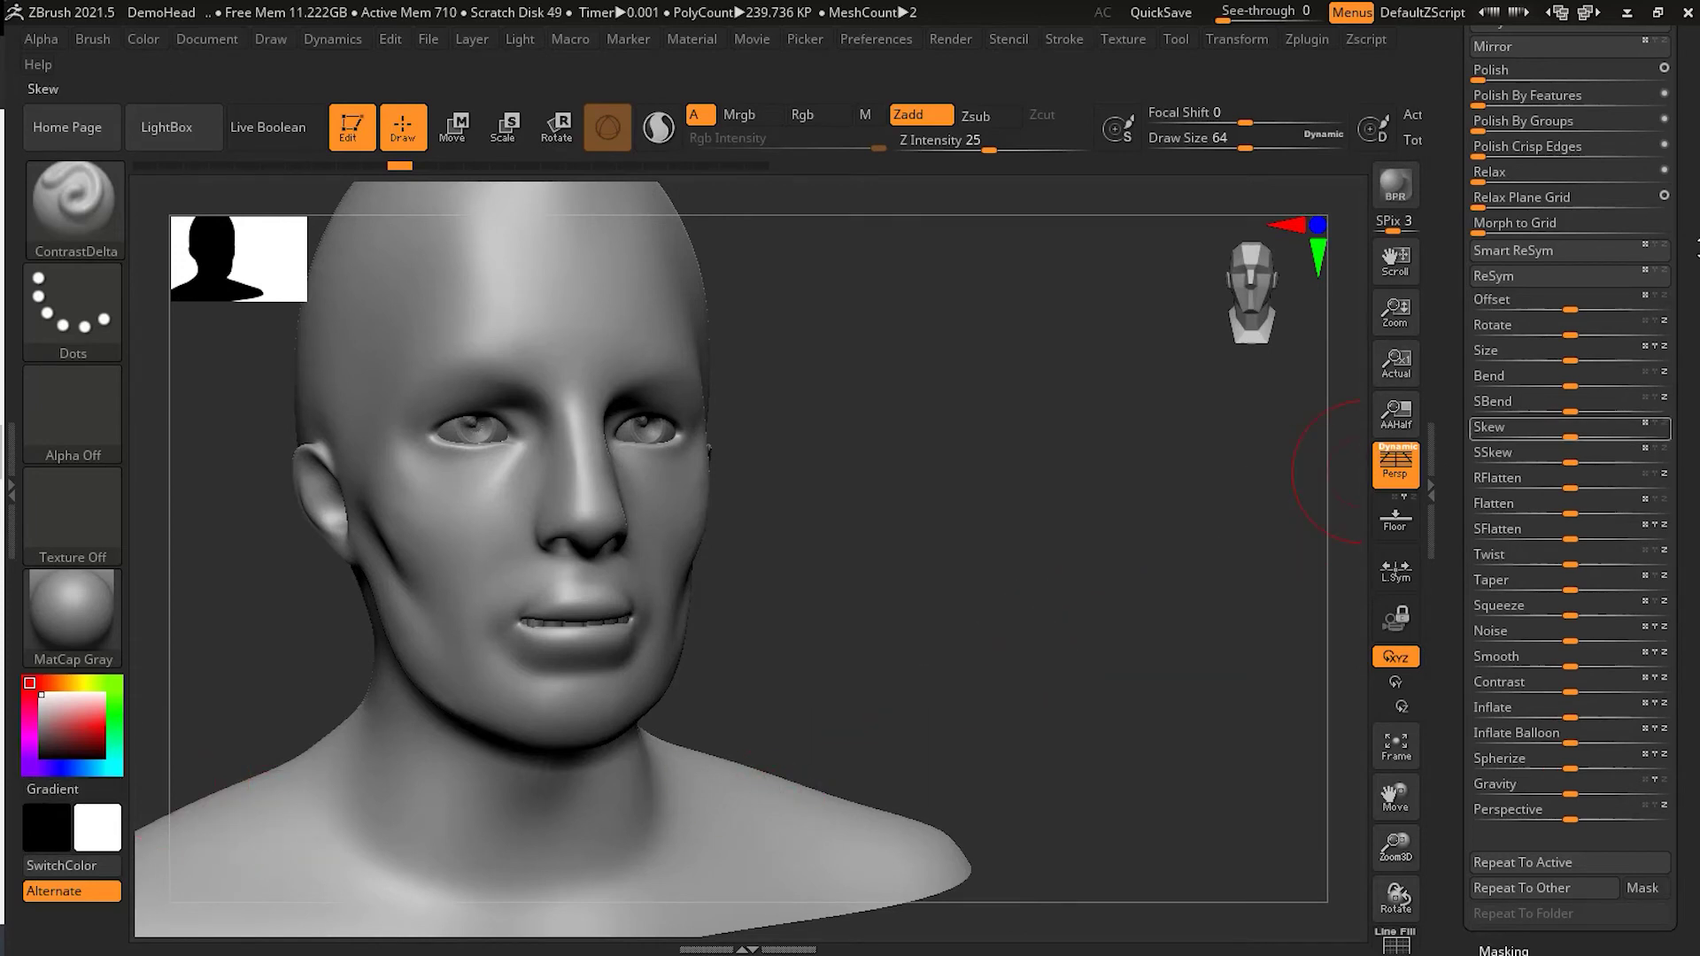
# Replace the head's canvas with a new empty document
pyautogui.scroll(5, 1523, 200)
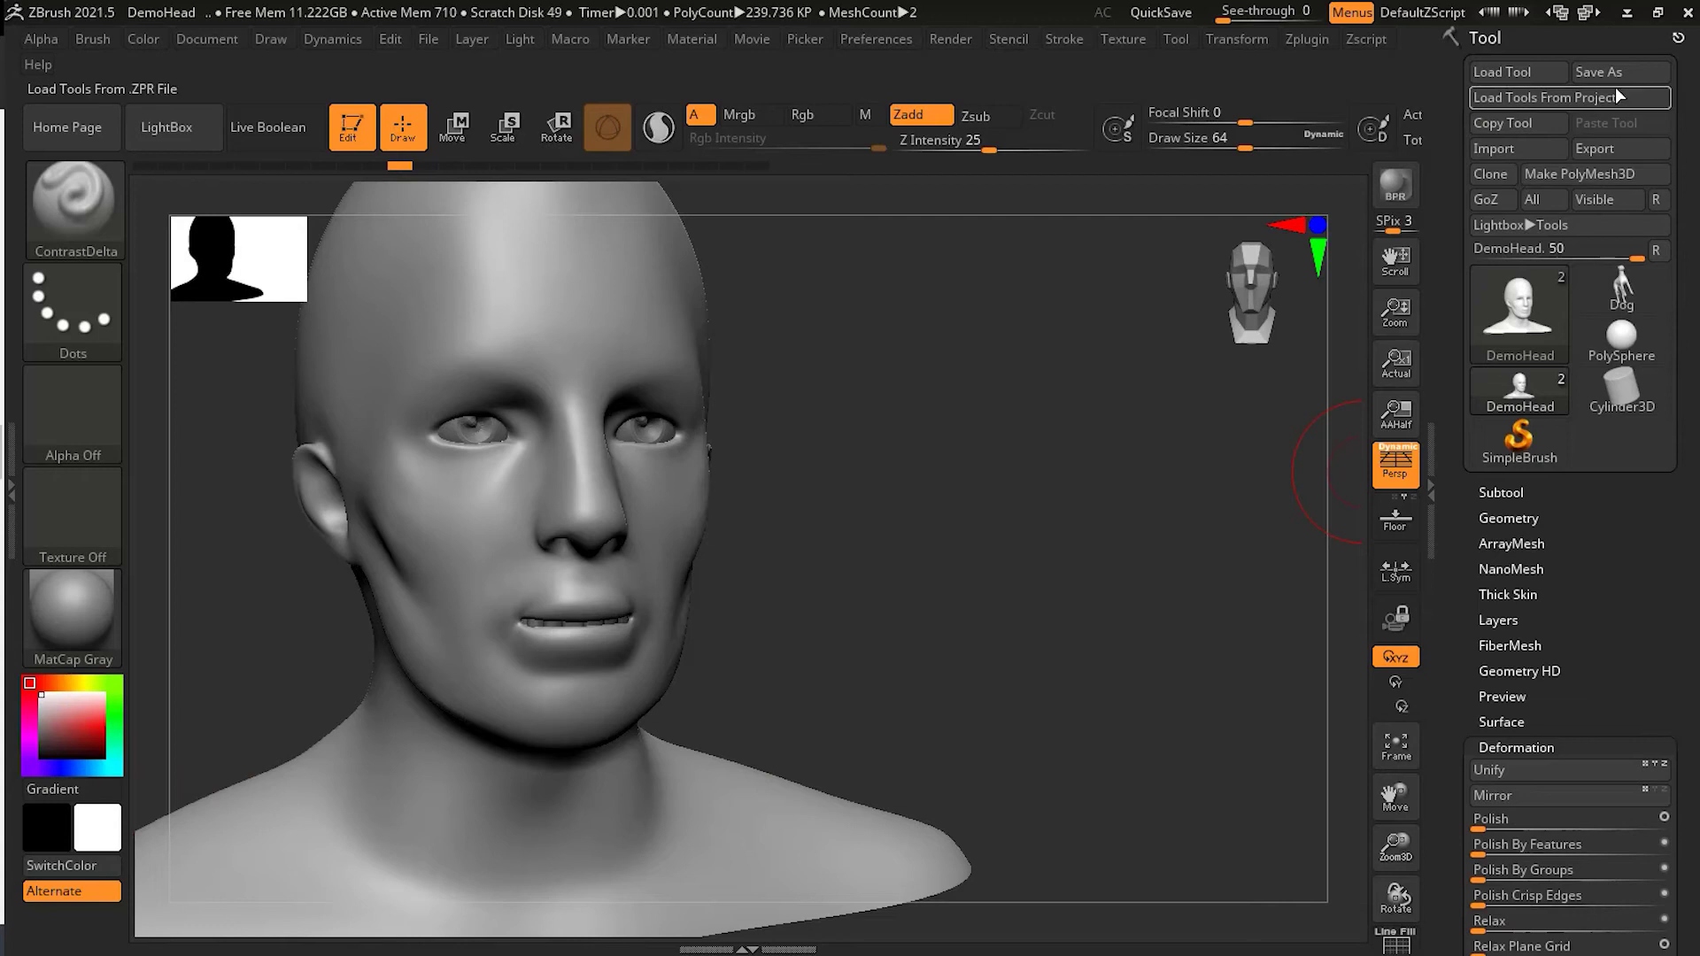
pyautogui.click(223, 42)
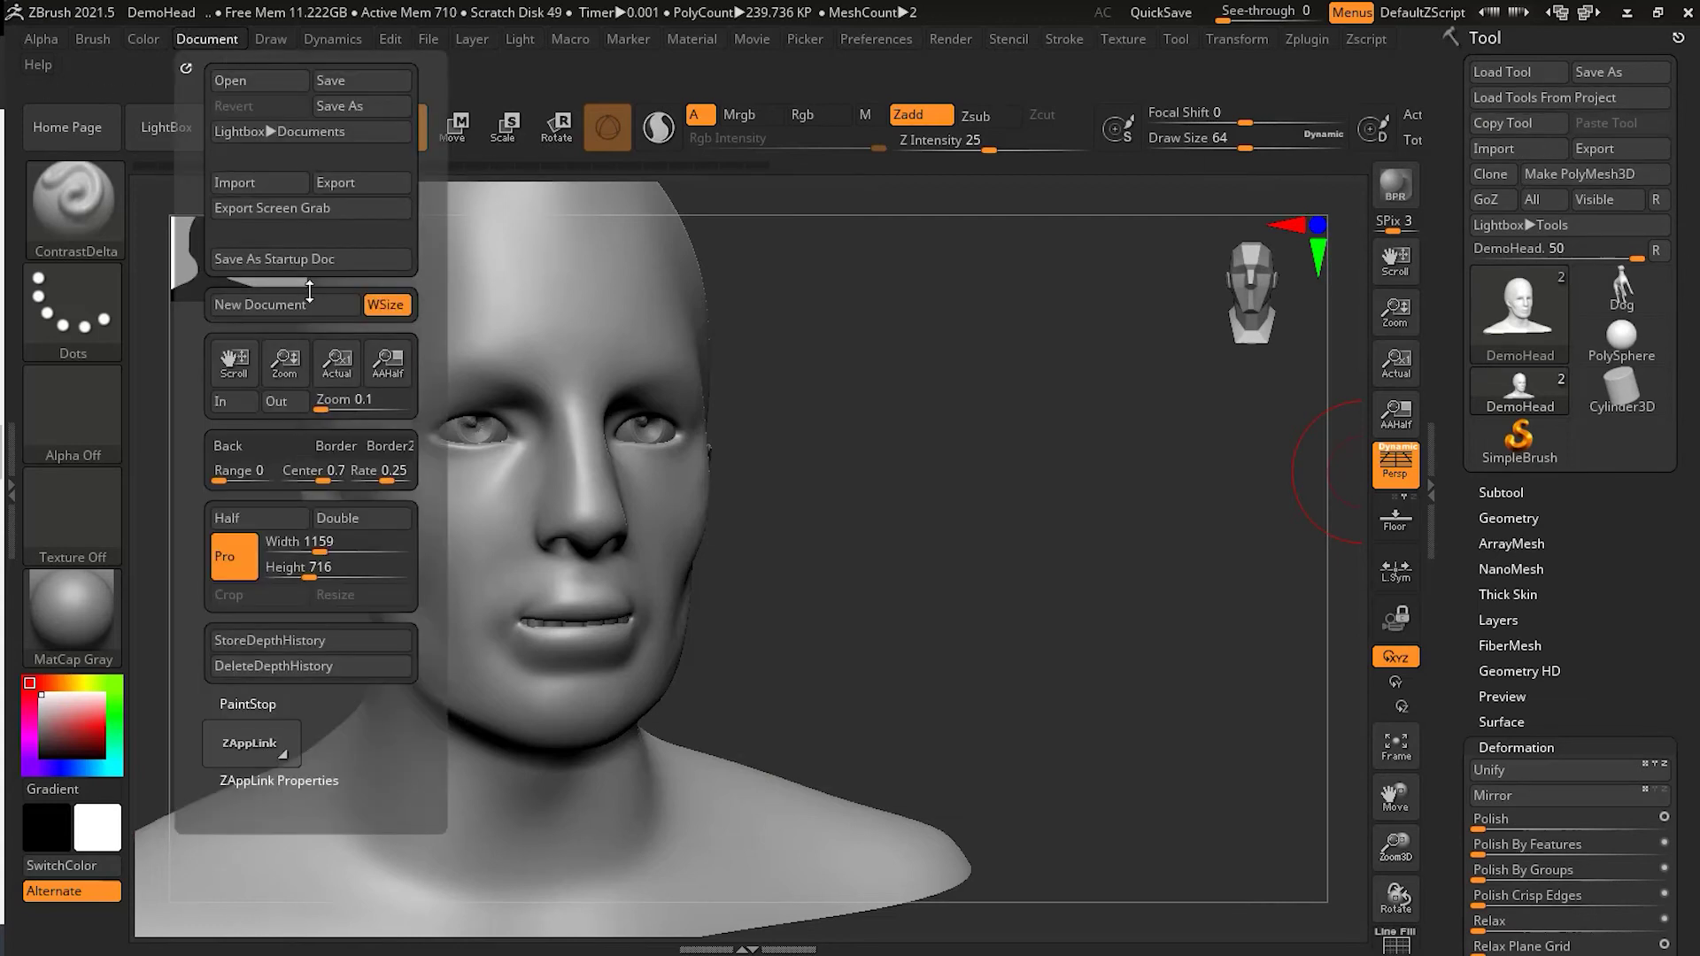
pyautogui.click(284, 304)
pyautogui.click(916, 550)
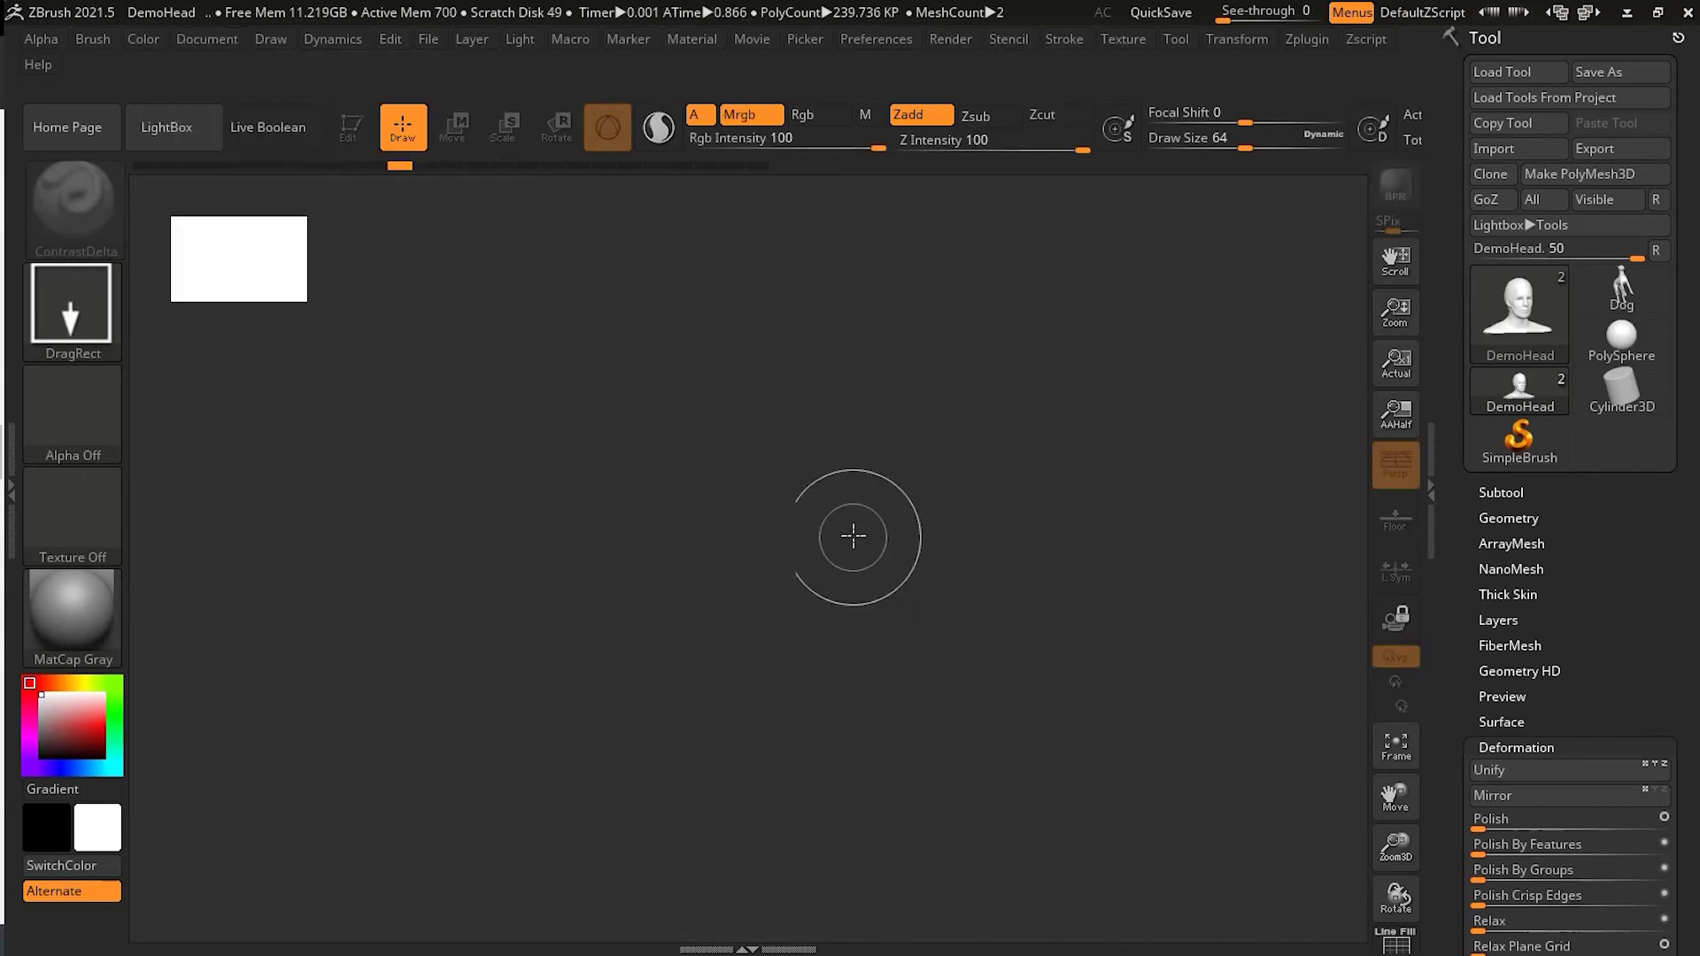
# Load the Julie tool, draw it on the empty canvas and make it editable
pyautogui.click(1519, 71)
pyautogui.click(738, 585)
pyautogui.click(1025, 704)
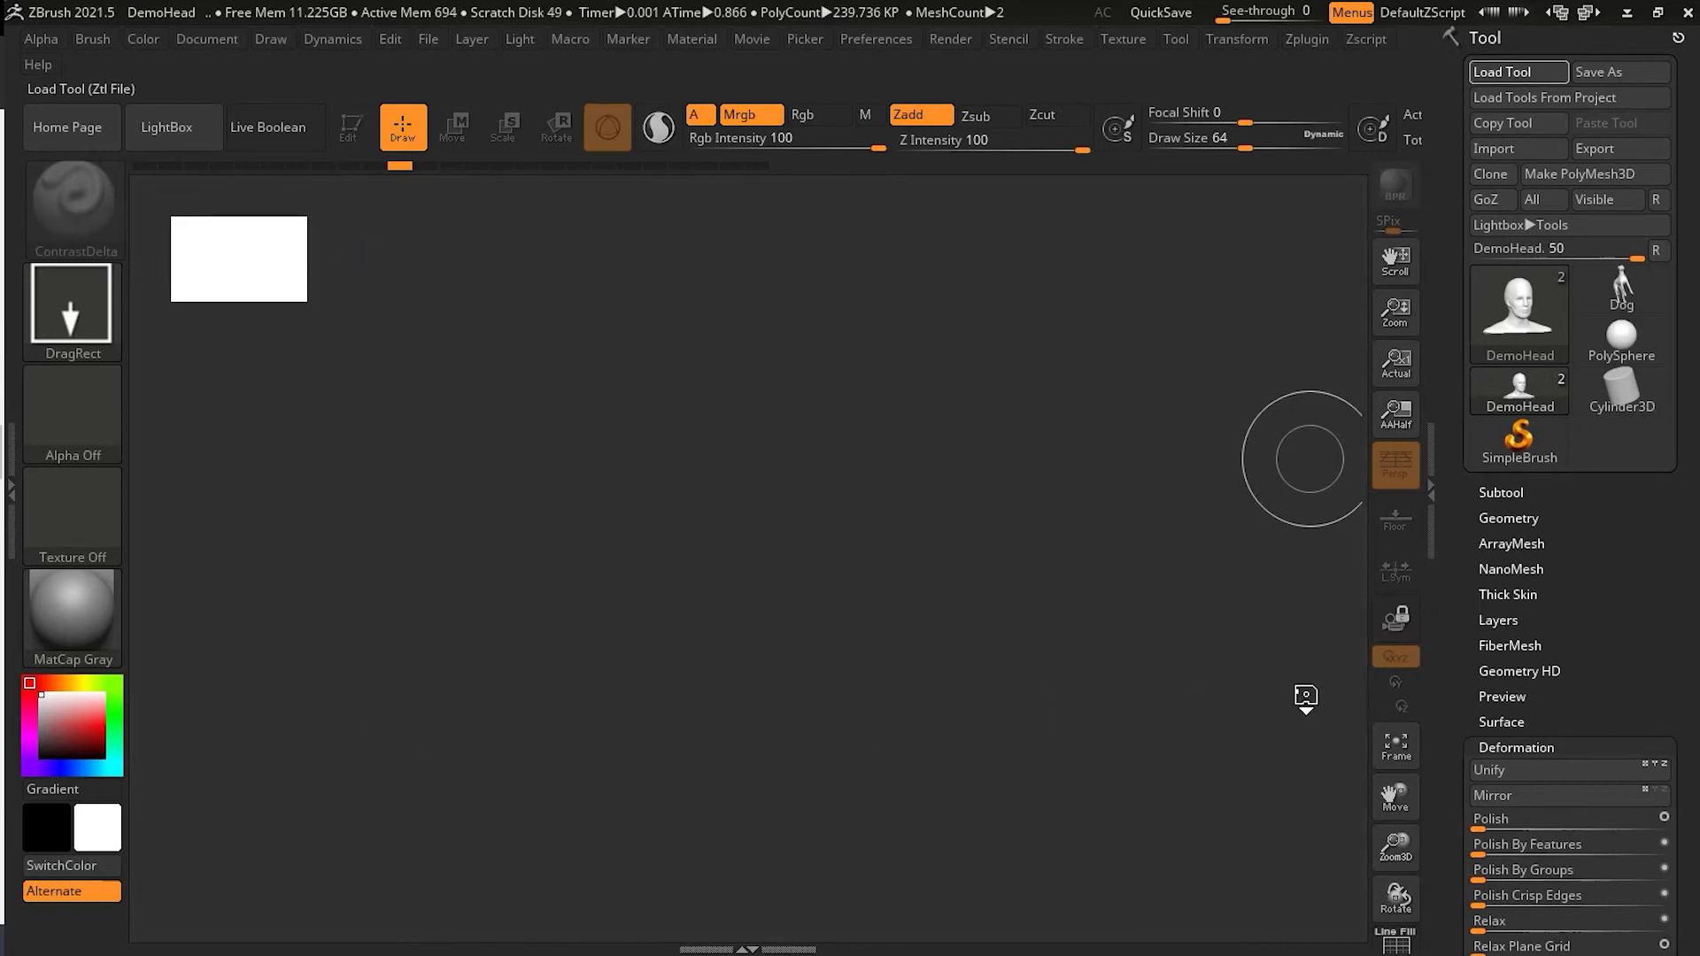
pyautogui.moveTo(721, 531); pyautogui.dragTo(724, 857)
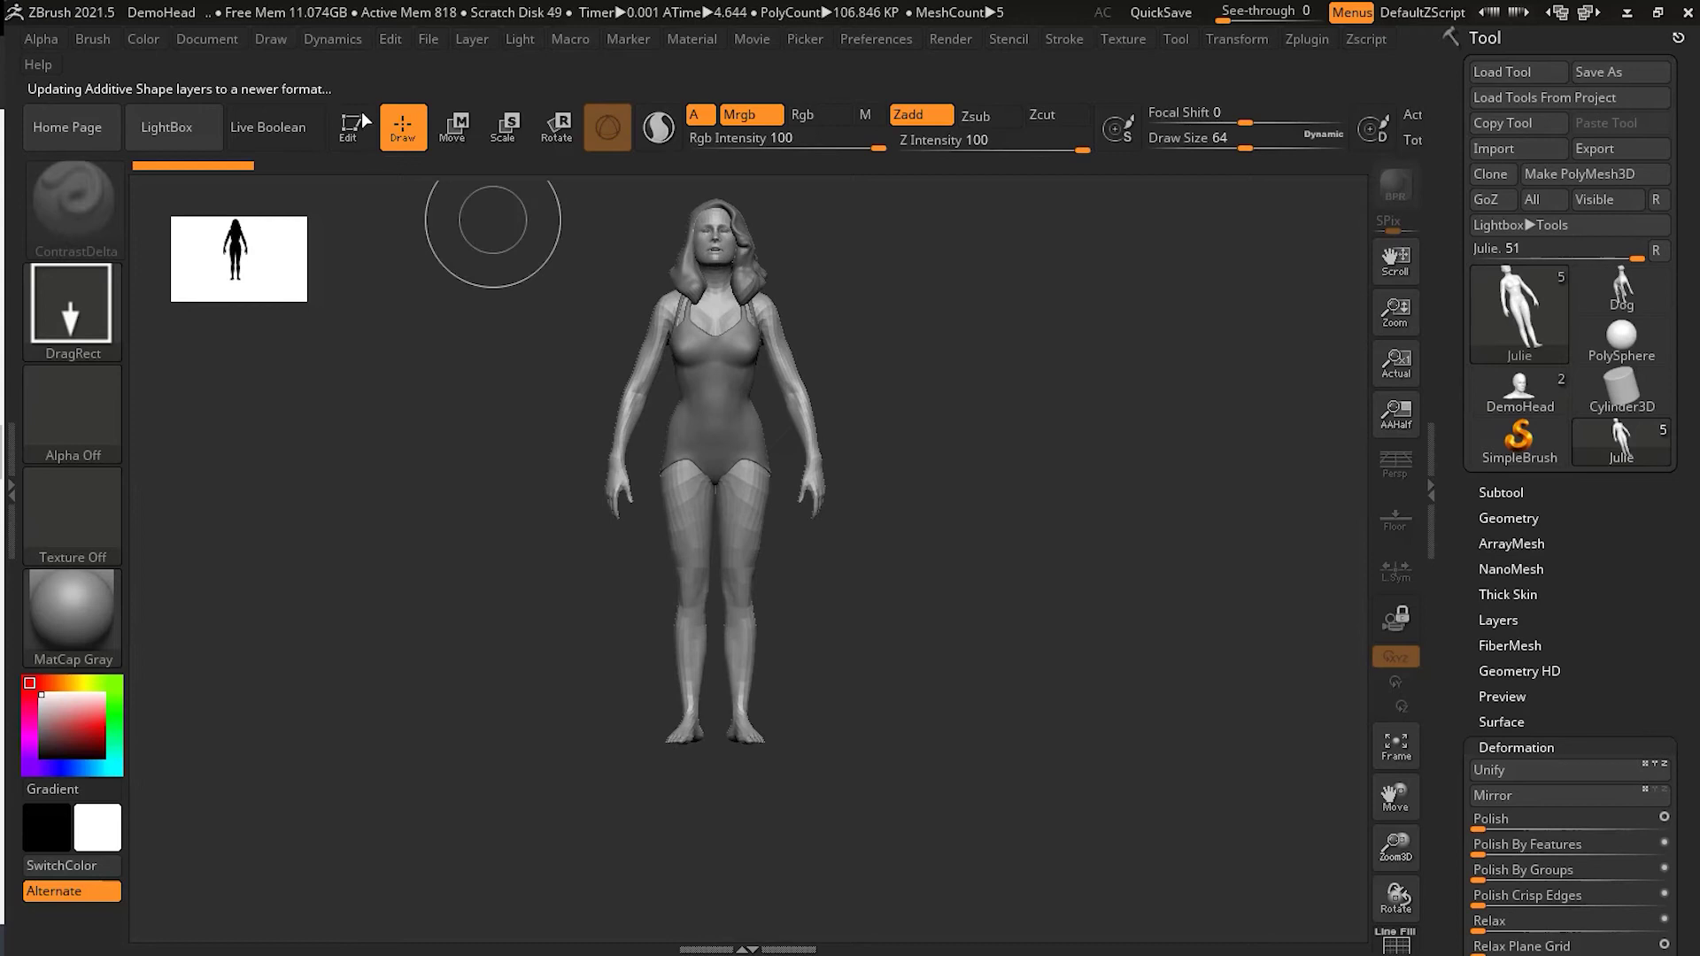
pyautogui.press('t')
pyautogui.moveTo(896, 437)
pyautogui.mouseDown()
pyautogui.moveTo(922, 513)
pyautogui.moveTo(912, 433)
pyautogui.moveTo(912, 566)
pyautogui.moveTo(1104, 502)
pyautogui.moveTo(1213, 504)
pyautogui.mouseUp()
# Make the Swimsuit subtool active and dock the Dynamics palette beside the canvas
pyautogui.click(1525, 492)
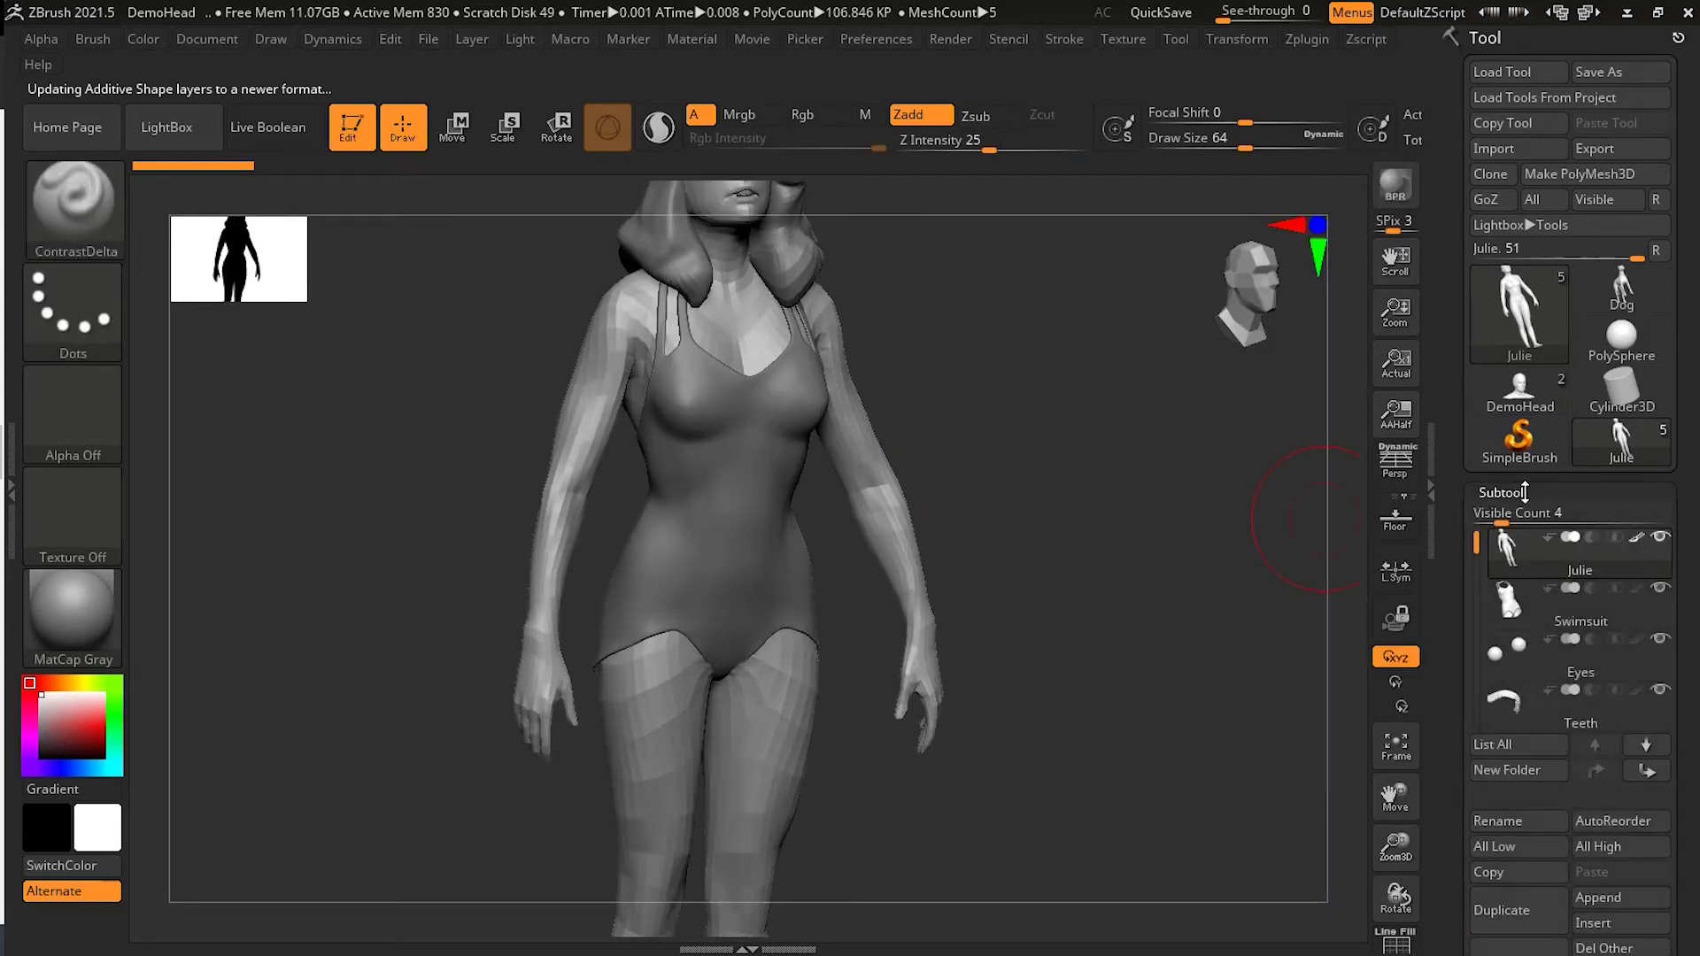
pyautogui.click(1585, 611)
pyautogui.moveTo(999, 418)
pyautogui.mouseDown()
pyautogui.moveTo(1015, 488)
pyautogui.moveTo(1100, 490)
pyautogui.moveTo(1144, 584)
pyautogui.mouseUp()
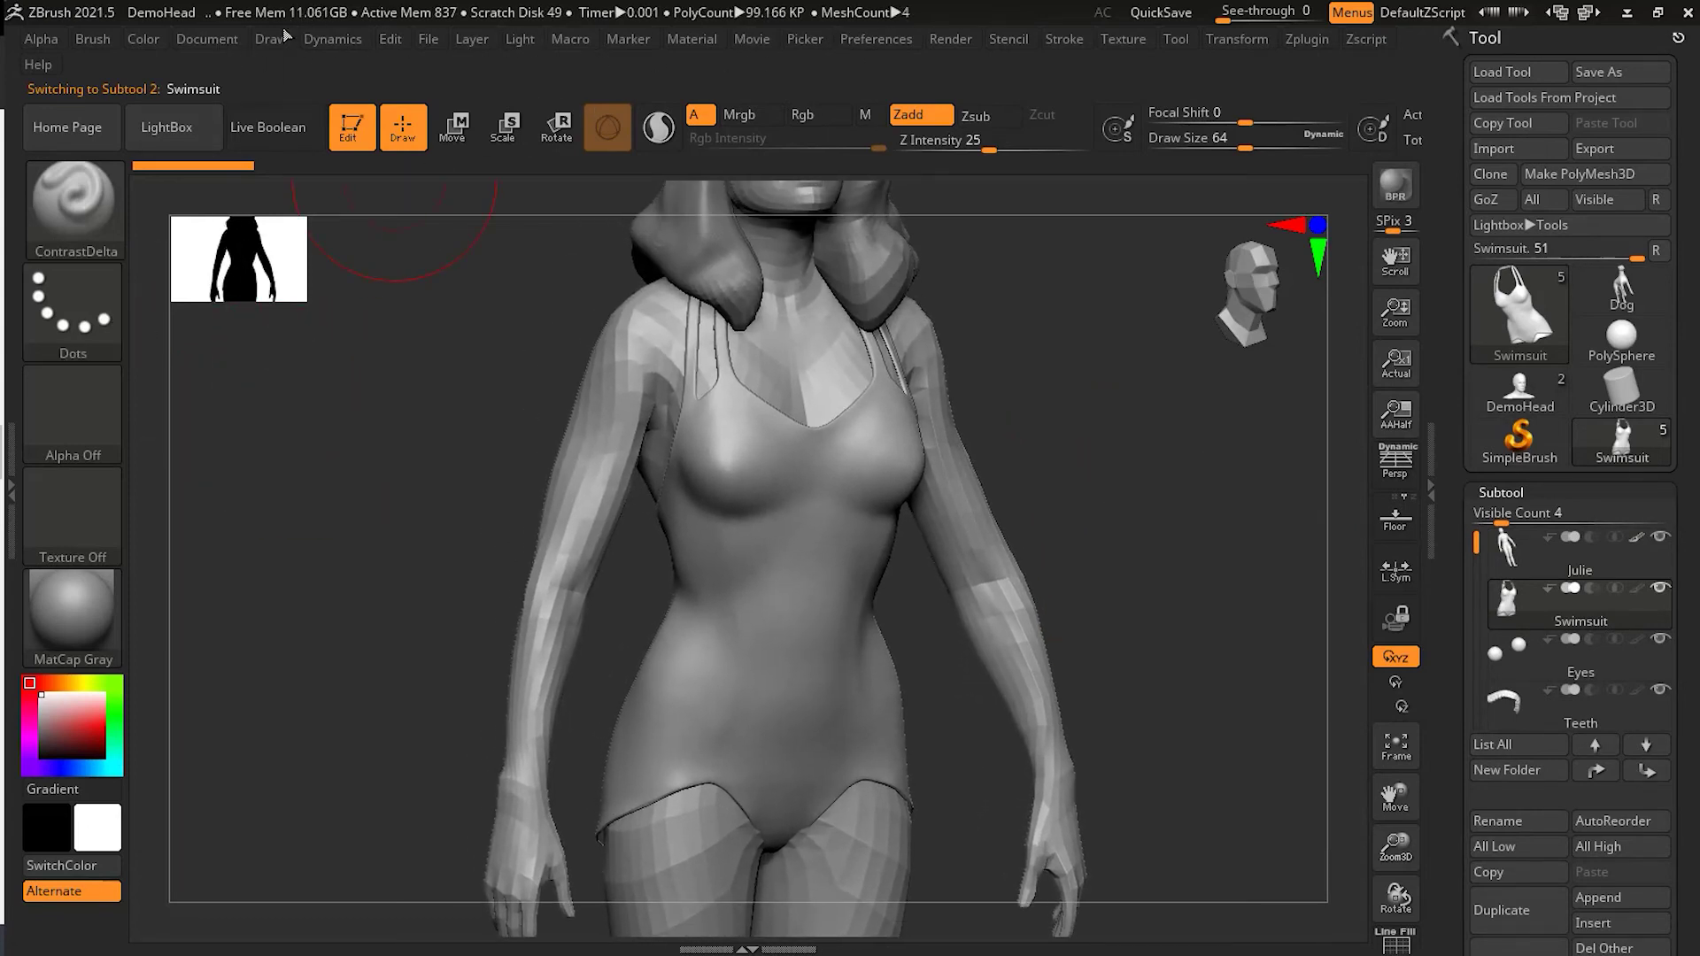
pyautogui.click(318, 41)
pyautogui.moveTo(317, 63); pyautogui.dragTo(17, 64)
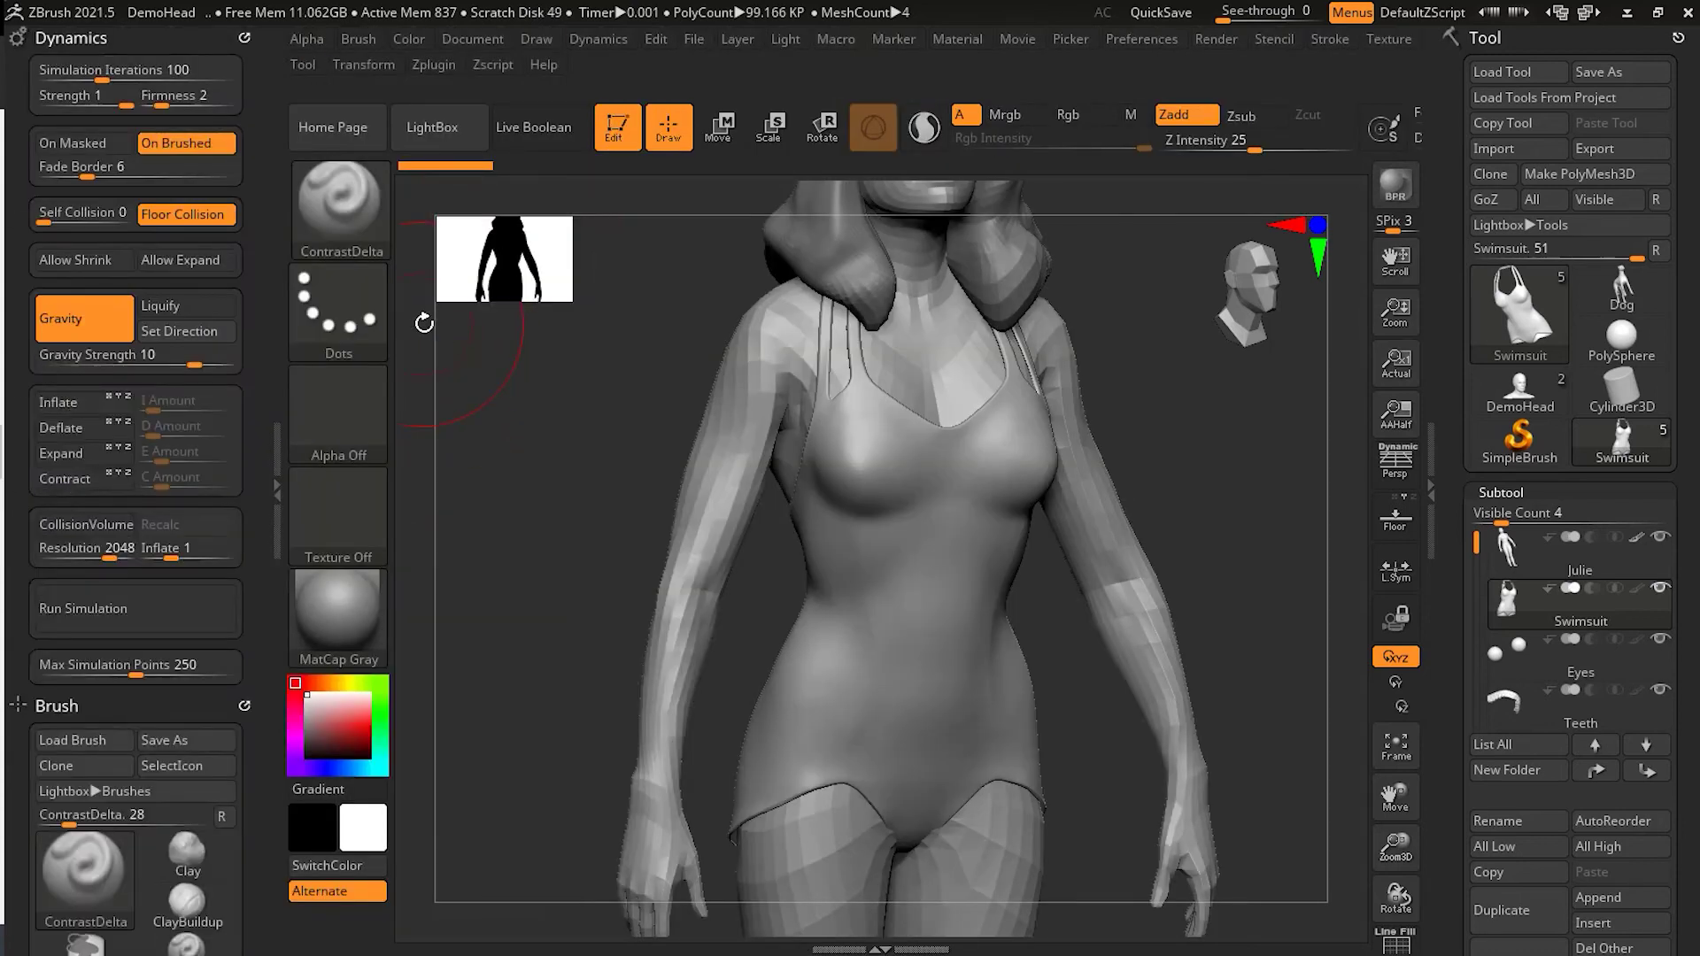
# Select the ClothHook brush and sculpt fabric wrinkles over the swimsuit's hip, lower belly and midriff
pyautogui.click(351, 209)
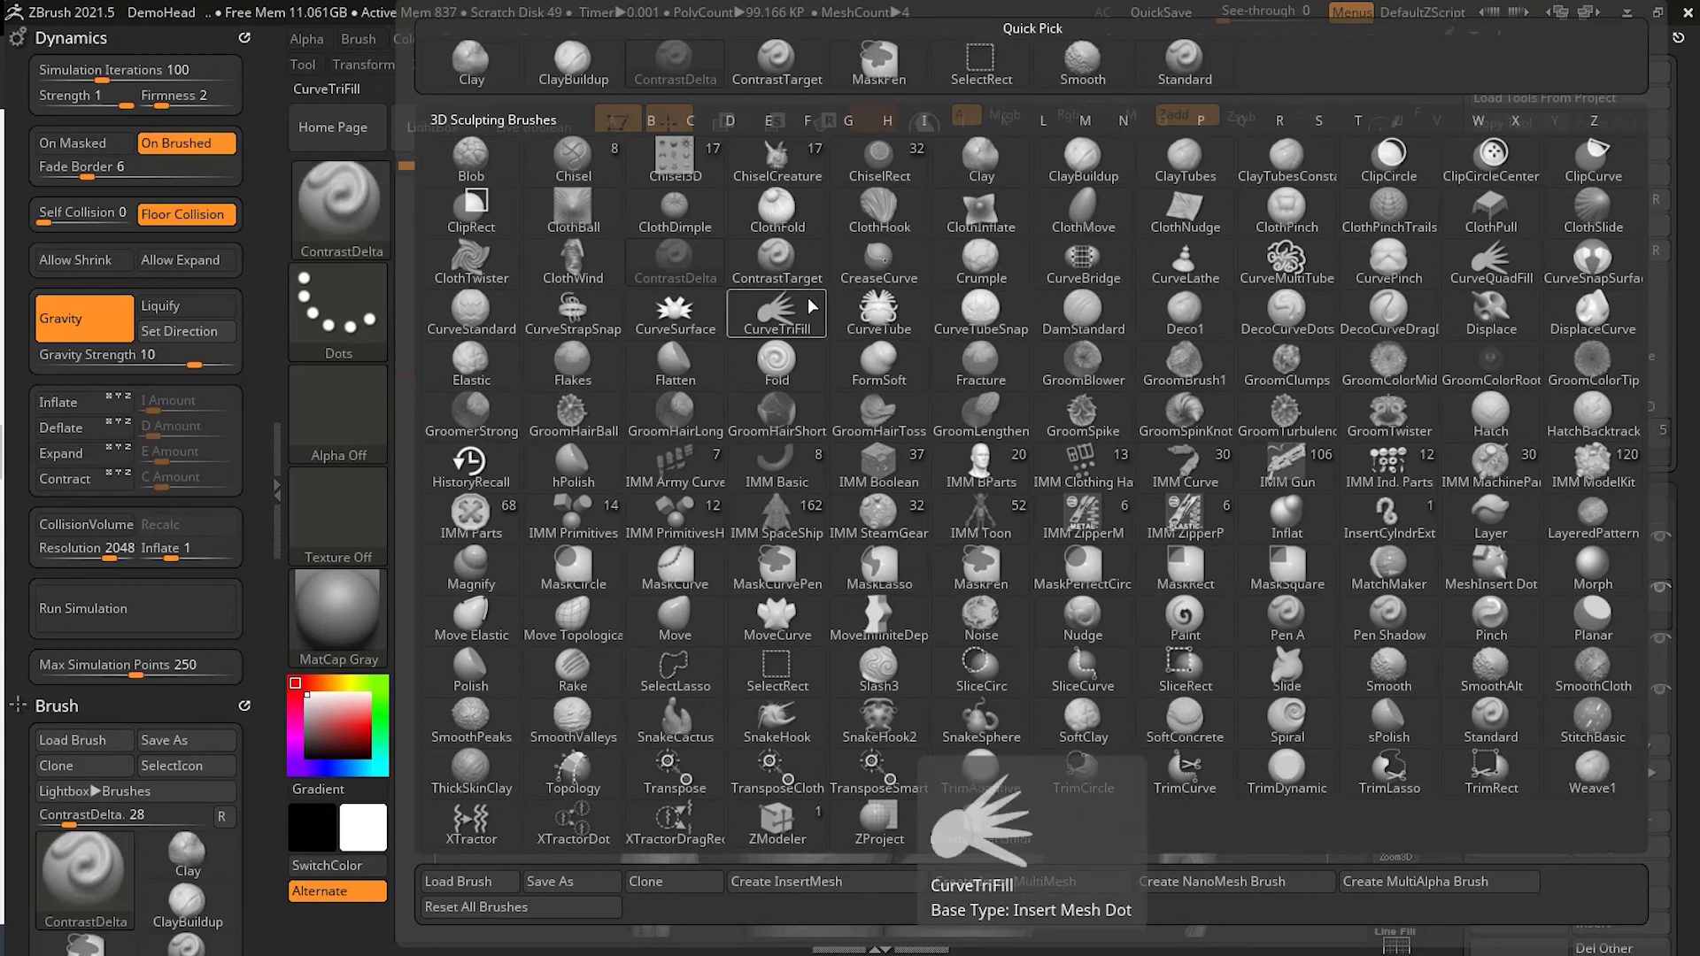
pyautogui.click(888, 209)
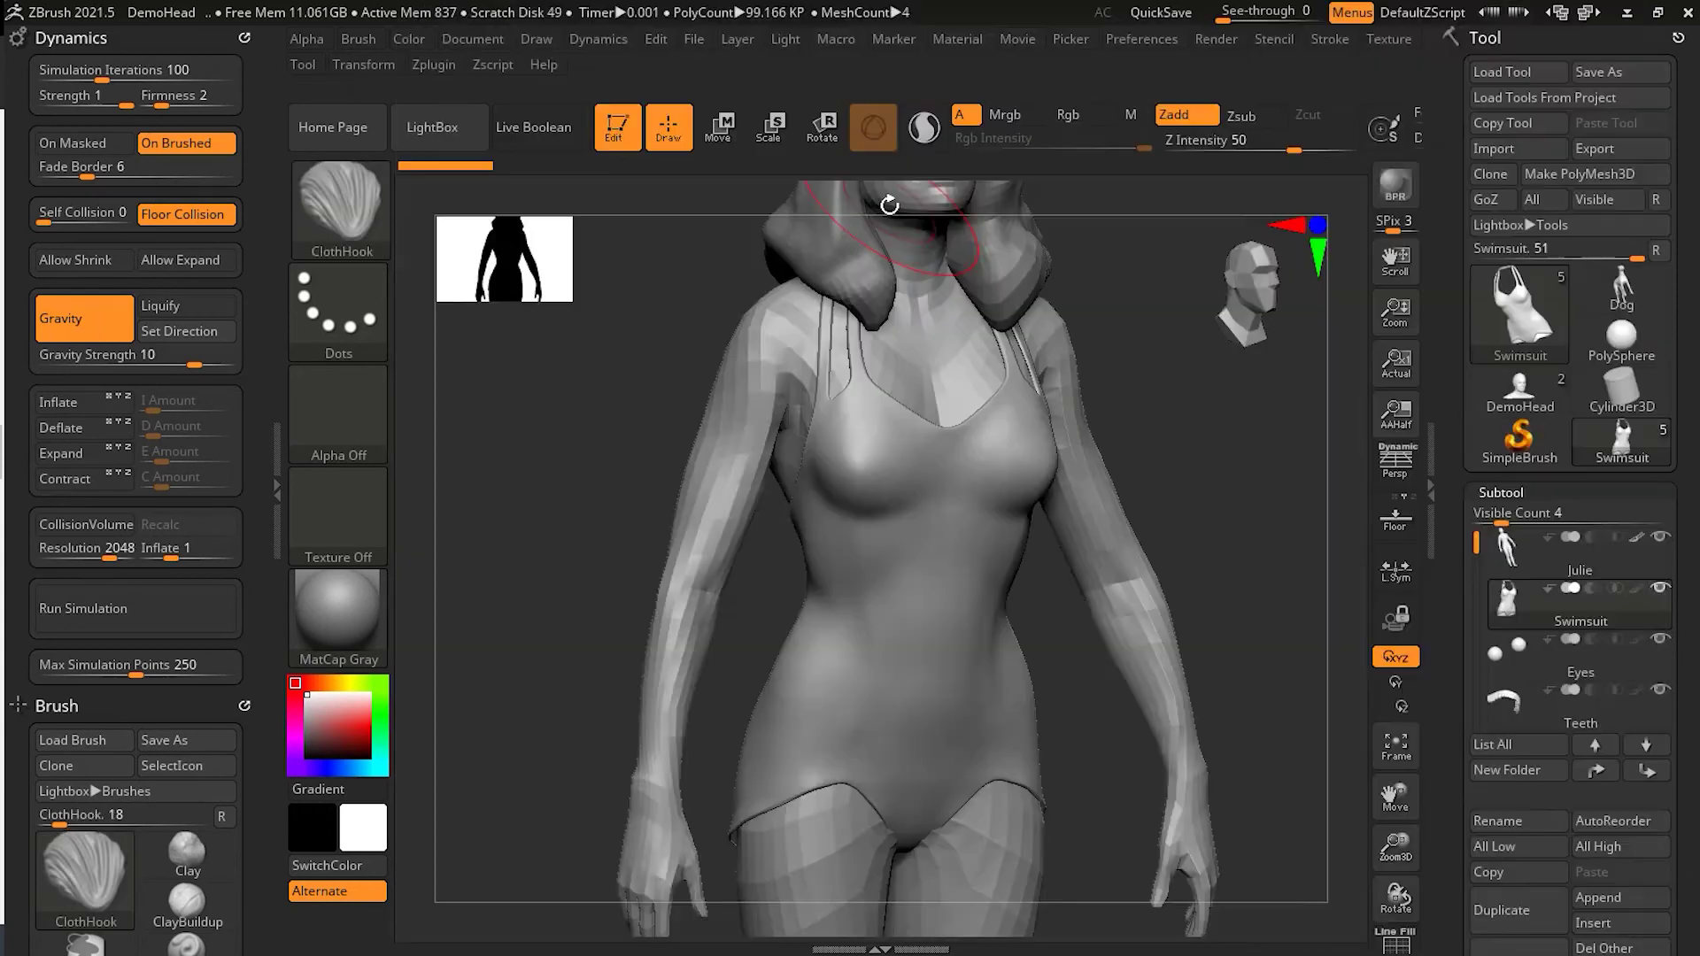
pyautogui.moveTo(832, 682)
pyautogui.mouseDown()
pyautogui.moveTo(797, 660)
pyautogui.moveTo(867, 730)
pyautogui.mouseUp()
pyautogui.hotkey('ctrl', 'z')
pyautogui.moveTo(1213, 531); pyautogui.dragTo(1077, 645)
pyautogui.moveTo(801, 702); pyautogui.dragTo(810, 725)
pyautogui.moveTo(832, 624); pyautogui.dragTo(835, 626)
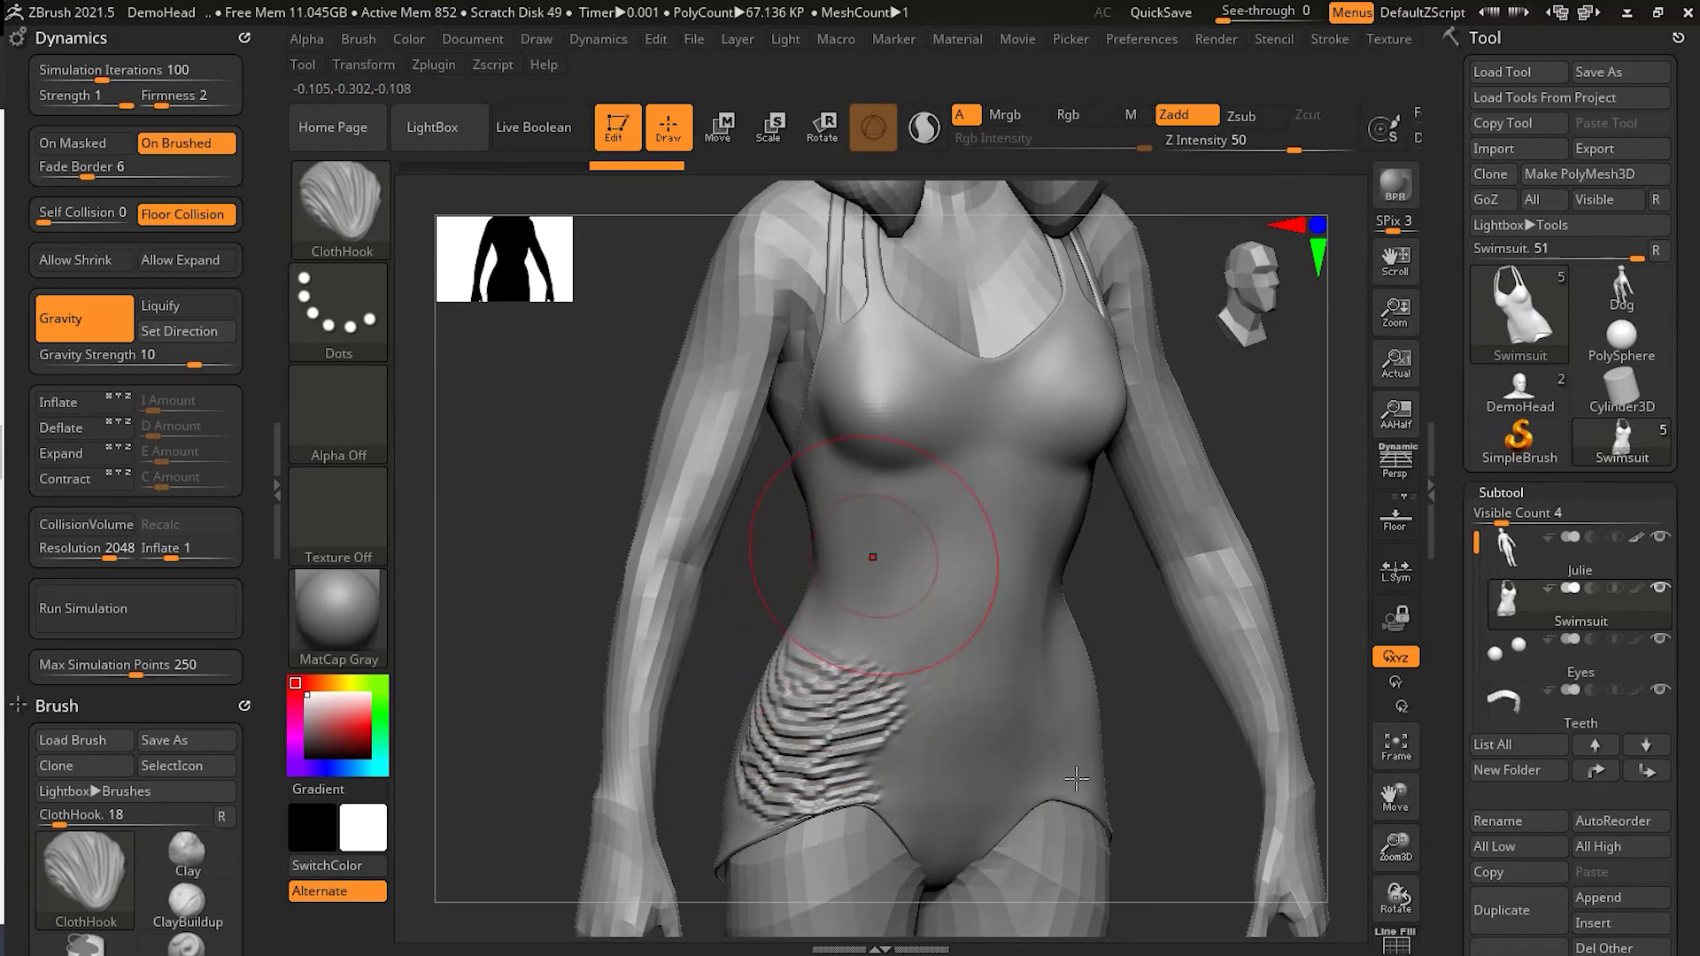
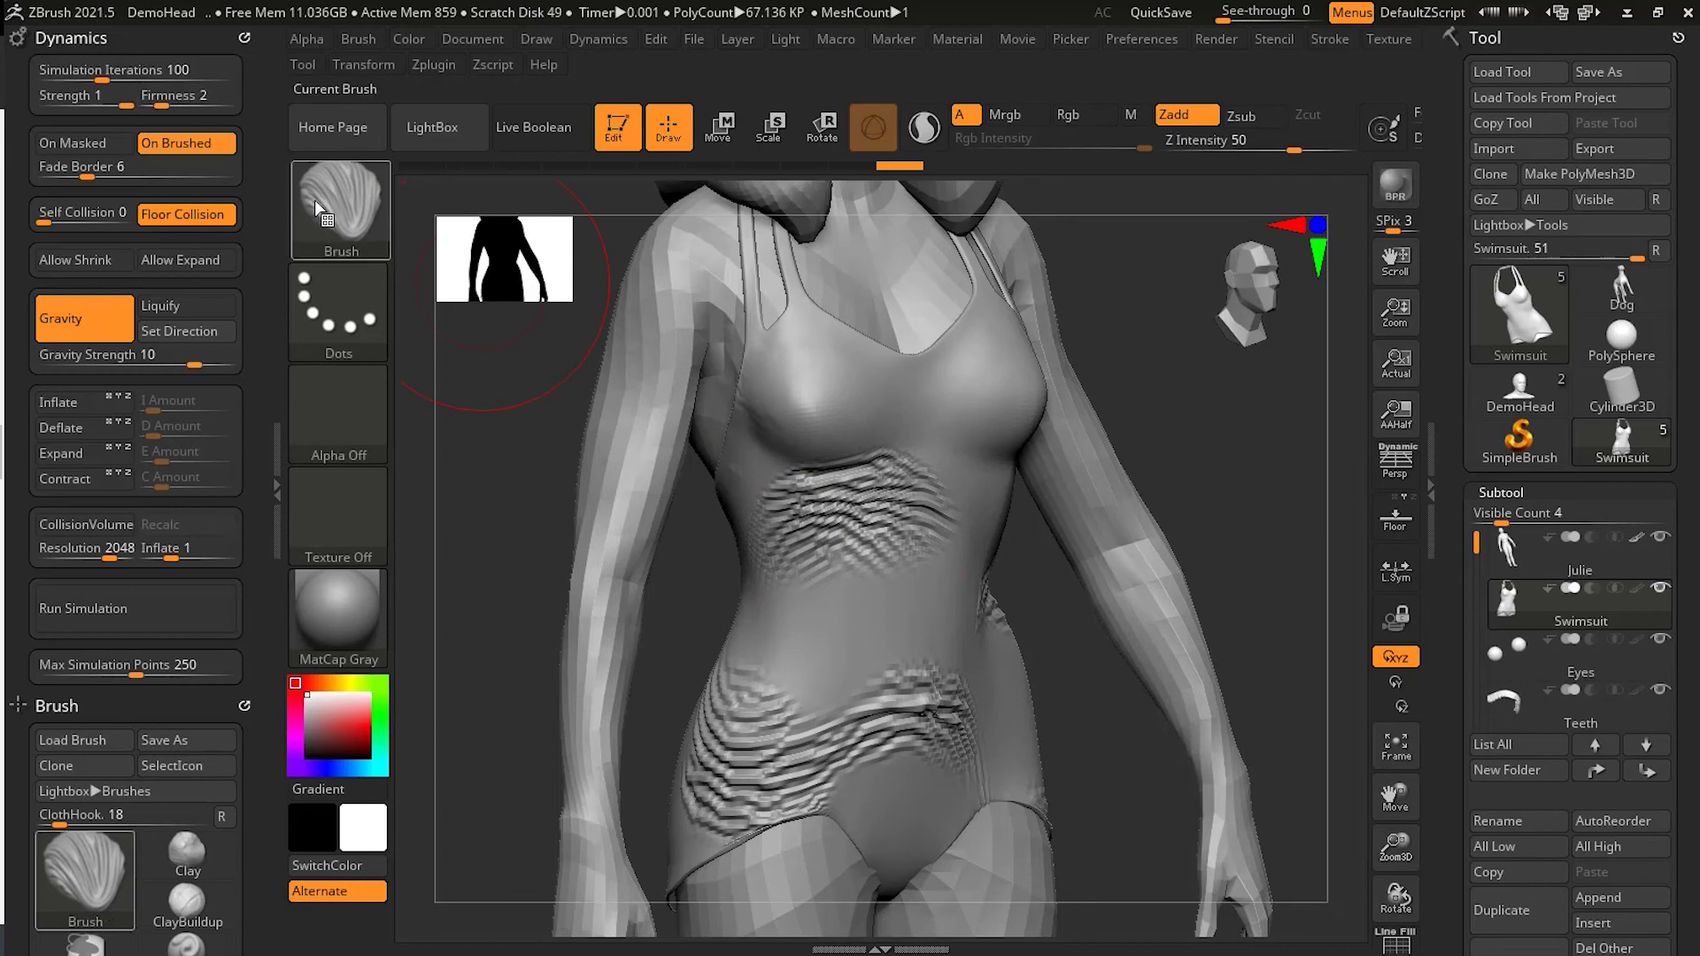
# Select the ClothNudge brush and push fabric folds into the swimsuit's lower belly, waist, bust and front hips
pyautogui.click(315, 199)
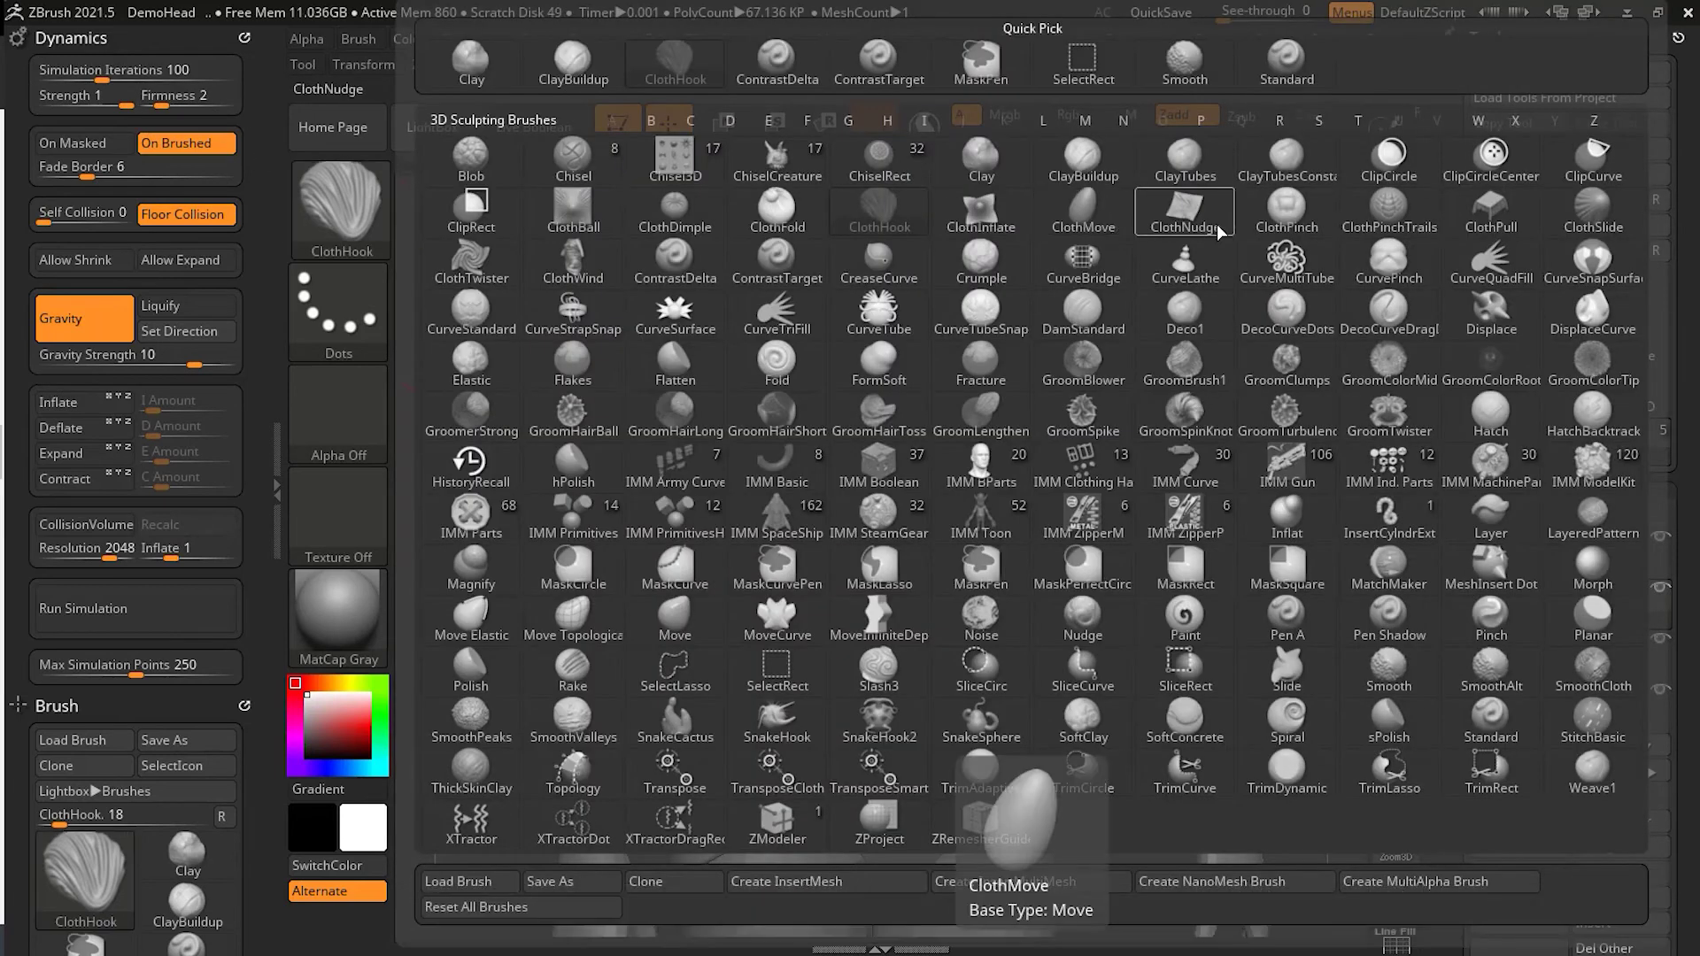
pyautogui.click(1186, 212)
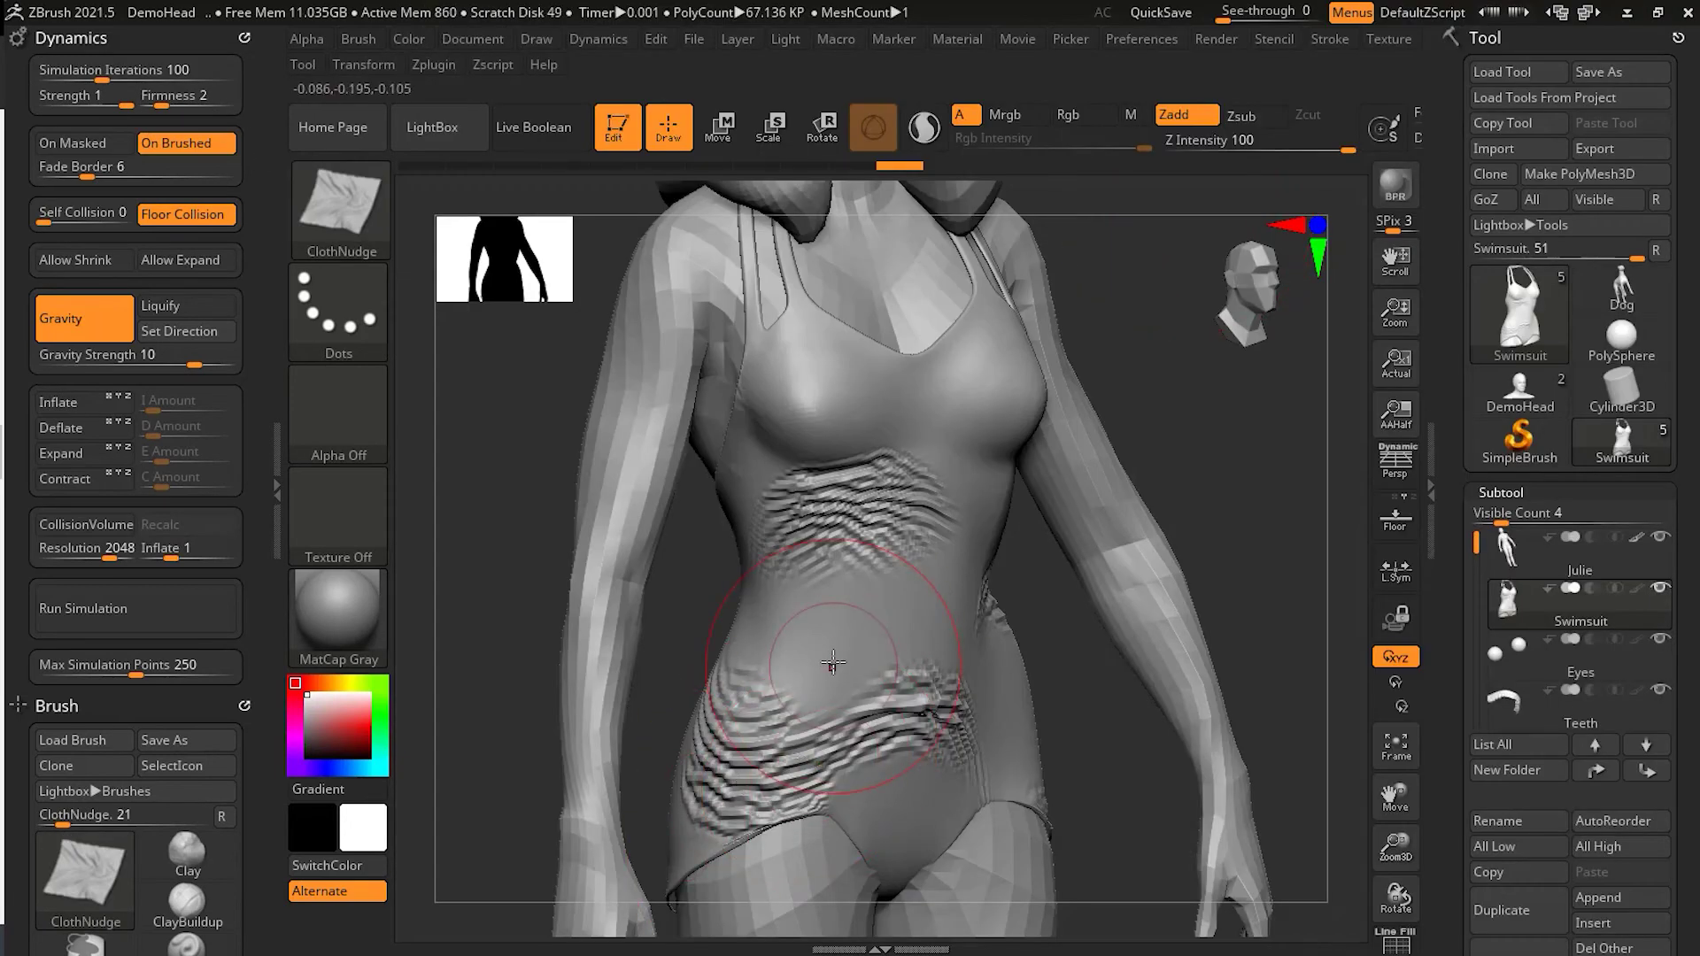
pyautogui.moveTo(832, 668); pyautogui.dragTo(831, 645)
pyautogui.moveTo(1067, 709)
pyautogui.keyDown('shift'); pyautogui.mouseDown()
pyautogui.moveTo(1098, 700)
pyautogui.moveTo(1045, 650)
pyautogui.mouseUp(); pyautogui.keyUp('shift')
pyautogui.moveTo(987, 505); pyautogui.dragTo(986, 509)
pyautogui.moveTo(795, 447); pyautogui.dragTo(789, 428)
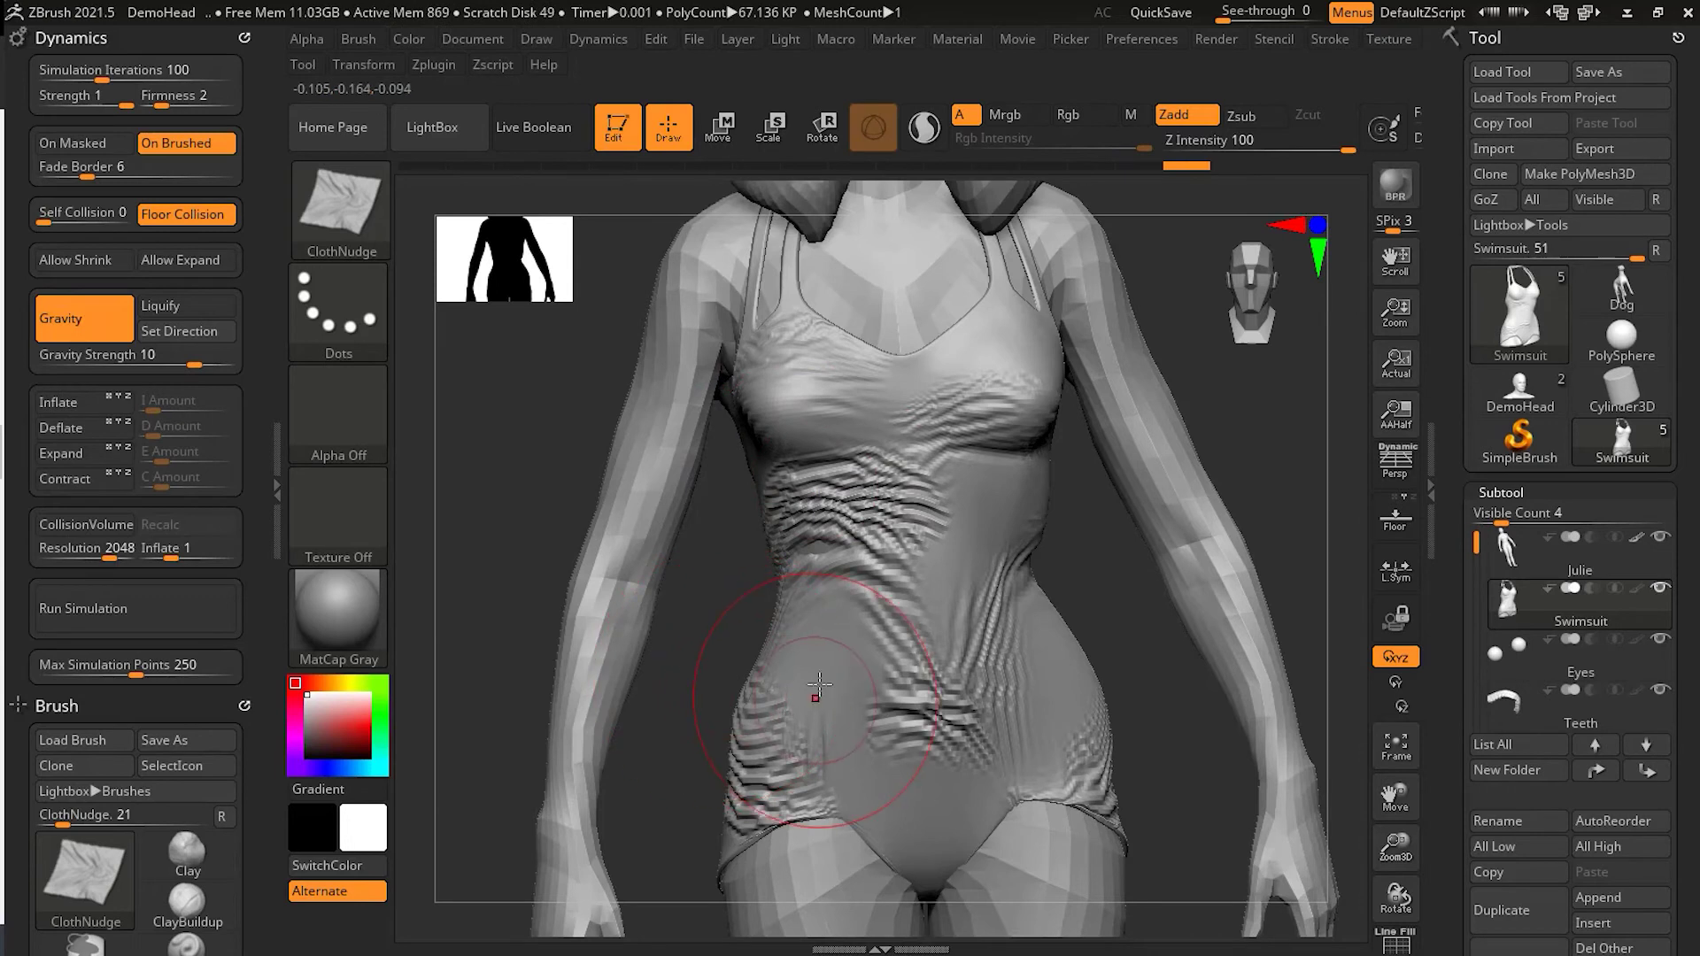
pyautogui.moveTo(819, 685)
pyautogui.mouseDown()
pyautogui.moveTo(859, 629)
pyautogui.moveTo(780, 735)
pyautogui.moveTo(864, 624)
pyautogui.moveTo(824, 680)
pyautogui.mouseUp()
pyautogui.moveTo(987, 684); pyautogui.dragTo(982, 695)
pyautogui.moveTo(949, 793)
pyautogui.mouseDown()
pyautogui.moveTo(996, 771)
pyautogui.moveTo(969, 775)
pyautogui.moveTo(981, 784)
pyautogui.mouseUp()
# Nudge fabric folds into the swimsuit's back hip and buttocks with ClothNudge
pyautogui.moveTo(1278, 495); pyautogui.dragTo(1101, 571)
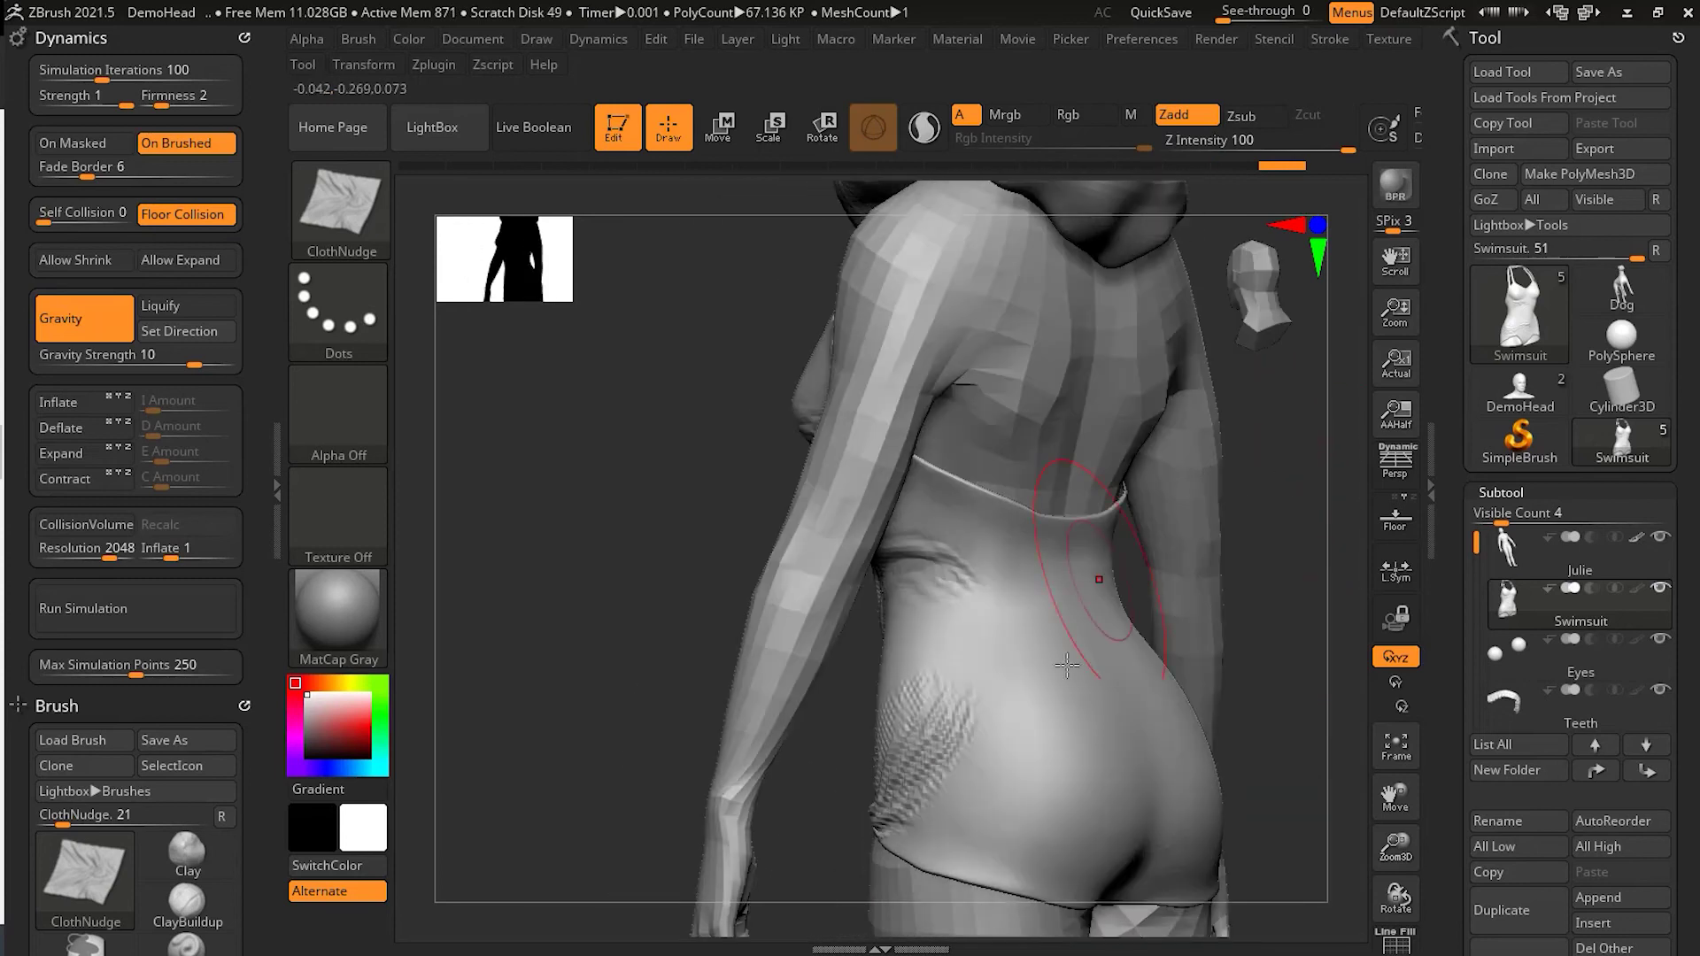
pyautogui.moveTo(1047, 722)
pyautogui.mouseDown()
pyautogui.moveTo(1027, 788)
pyautogui.moveTo(1048, 748)
pyautogui.moveTo(1062, 766)
pyautogui.mouseUp()
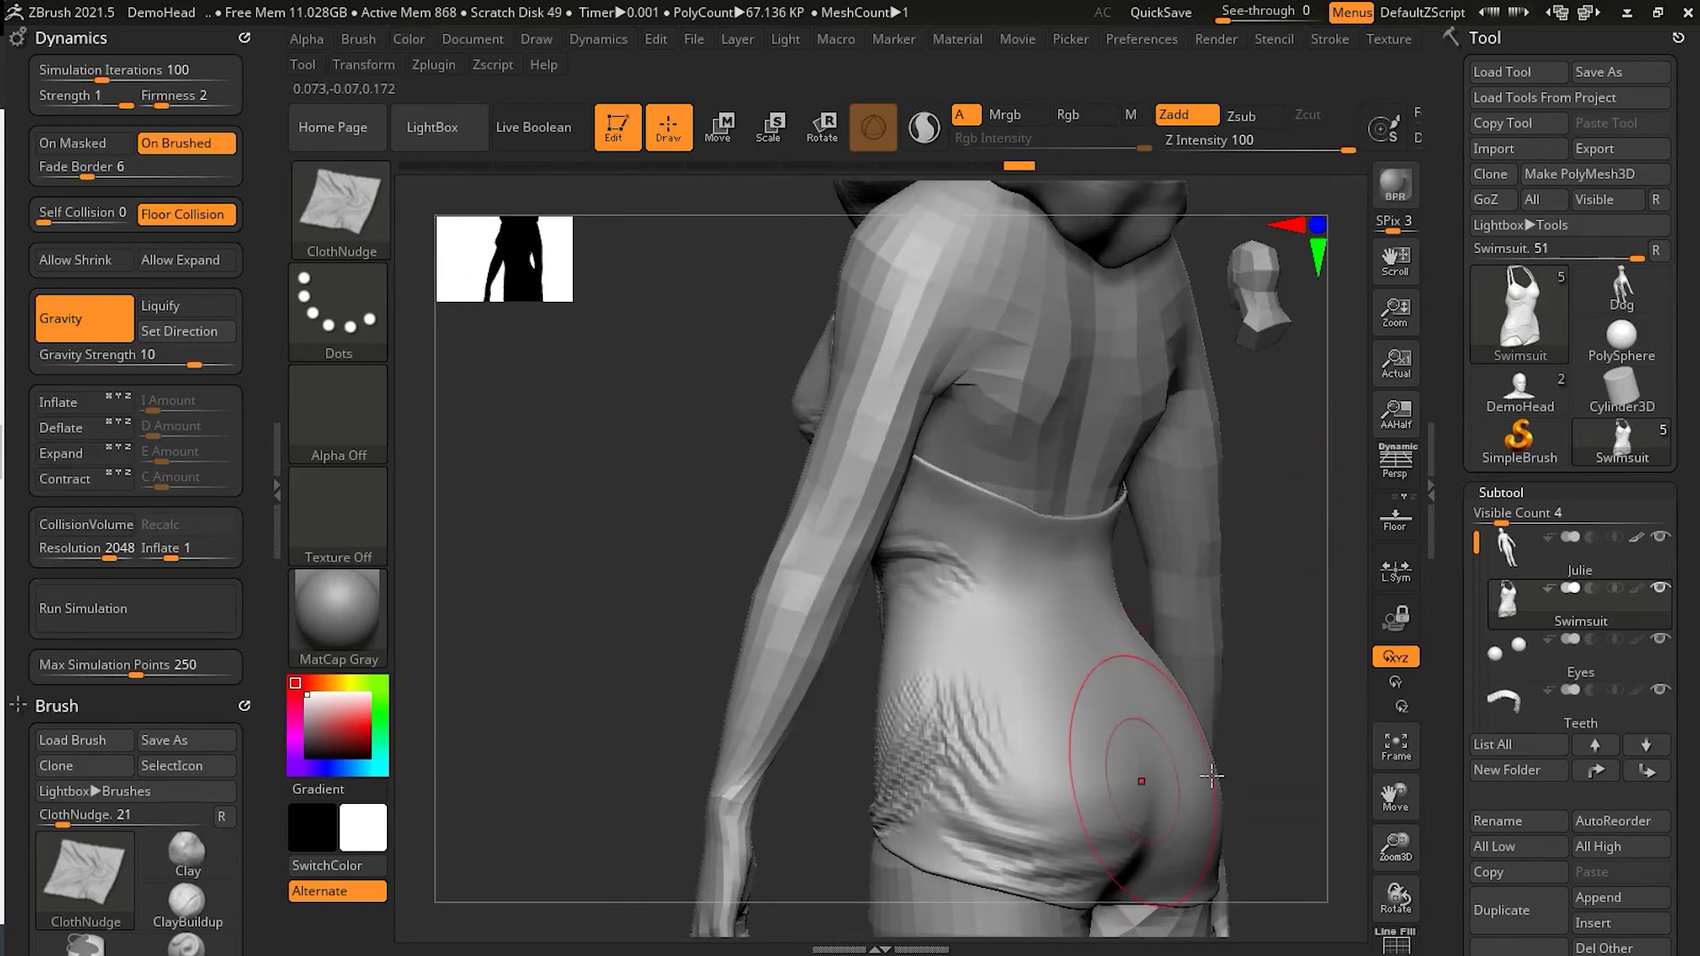
pyautogui.moveTo(1337, 763); pyautogui.dragTo(1271, 798)
pyautogui.moveTo(611, 757); pyautogui.dragTo(1036, 751)
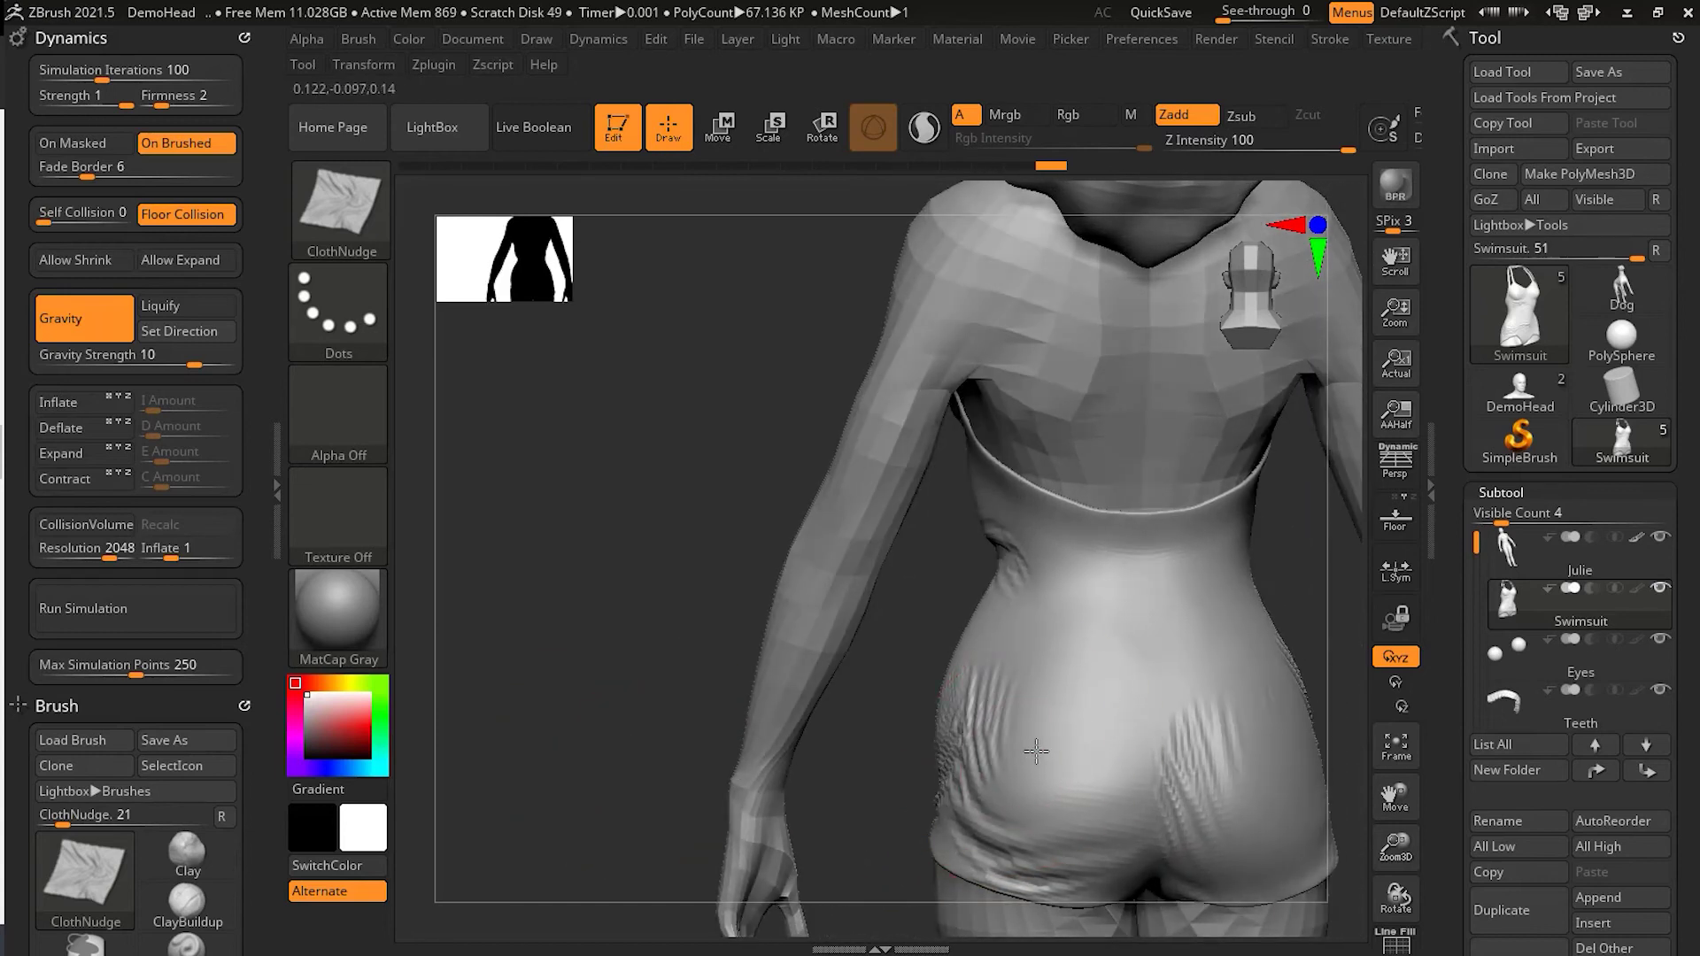
# Try the Flat Color and SkinShade4 materials on the model
pyautogui.moveTo(352, 630); pyautogui.dragTo(561, 682)
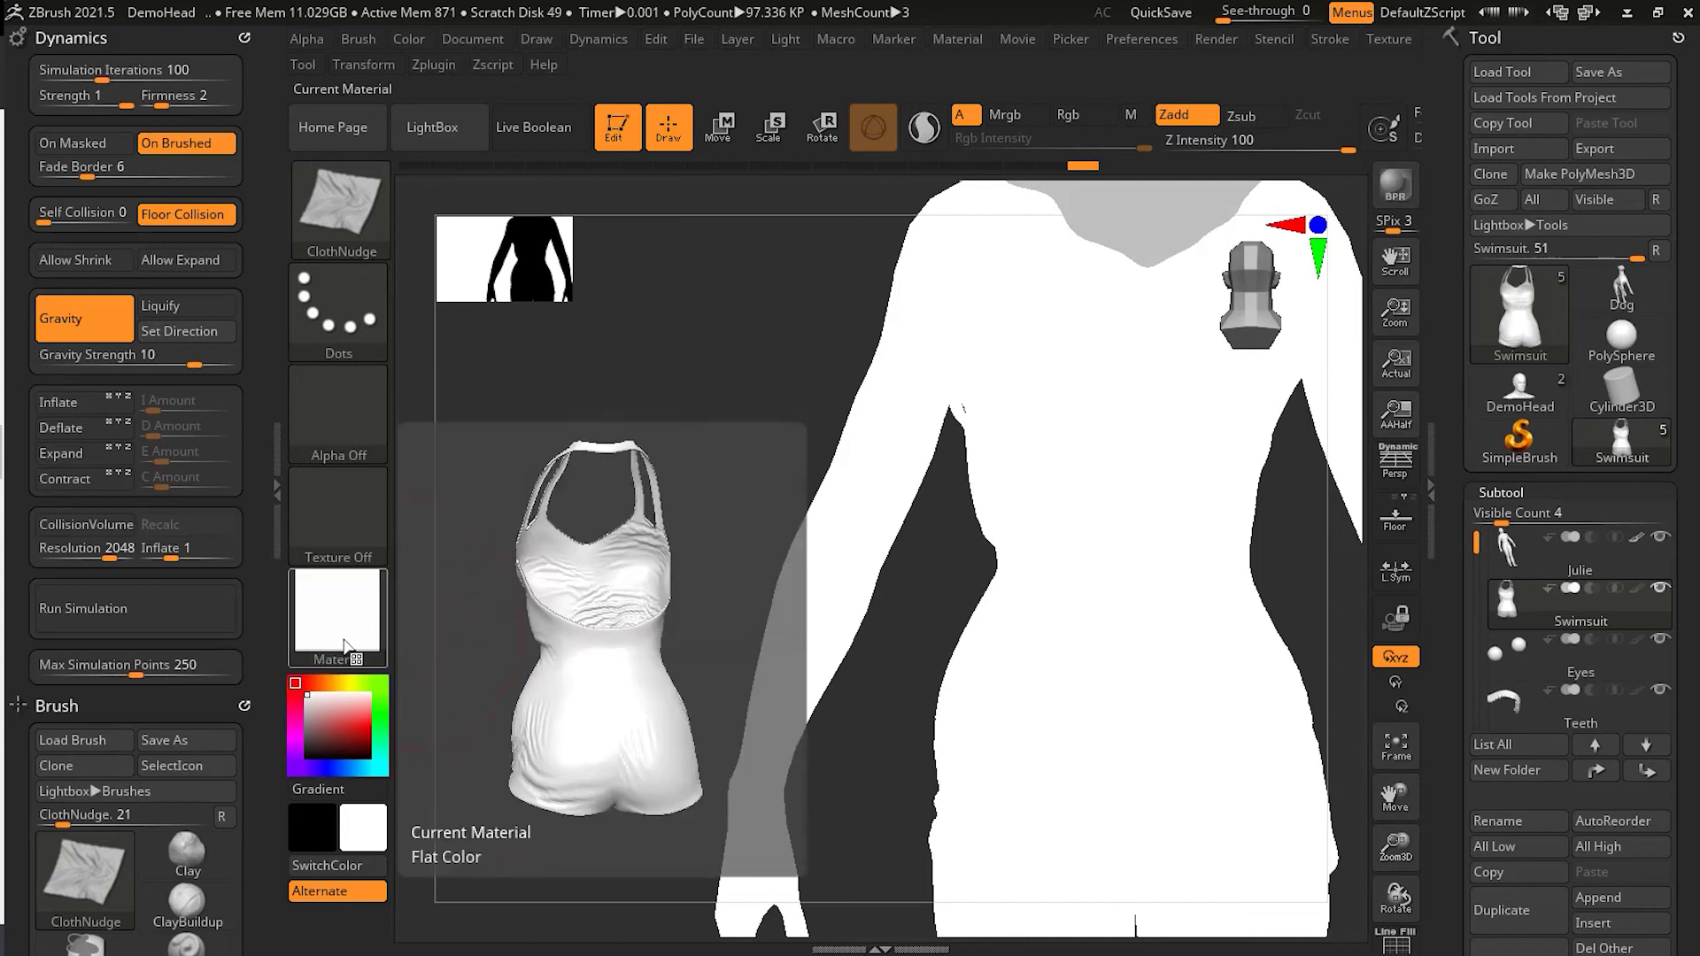
pyautogui.click(343, 704)
pyautogui.click(307, 695)
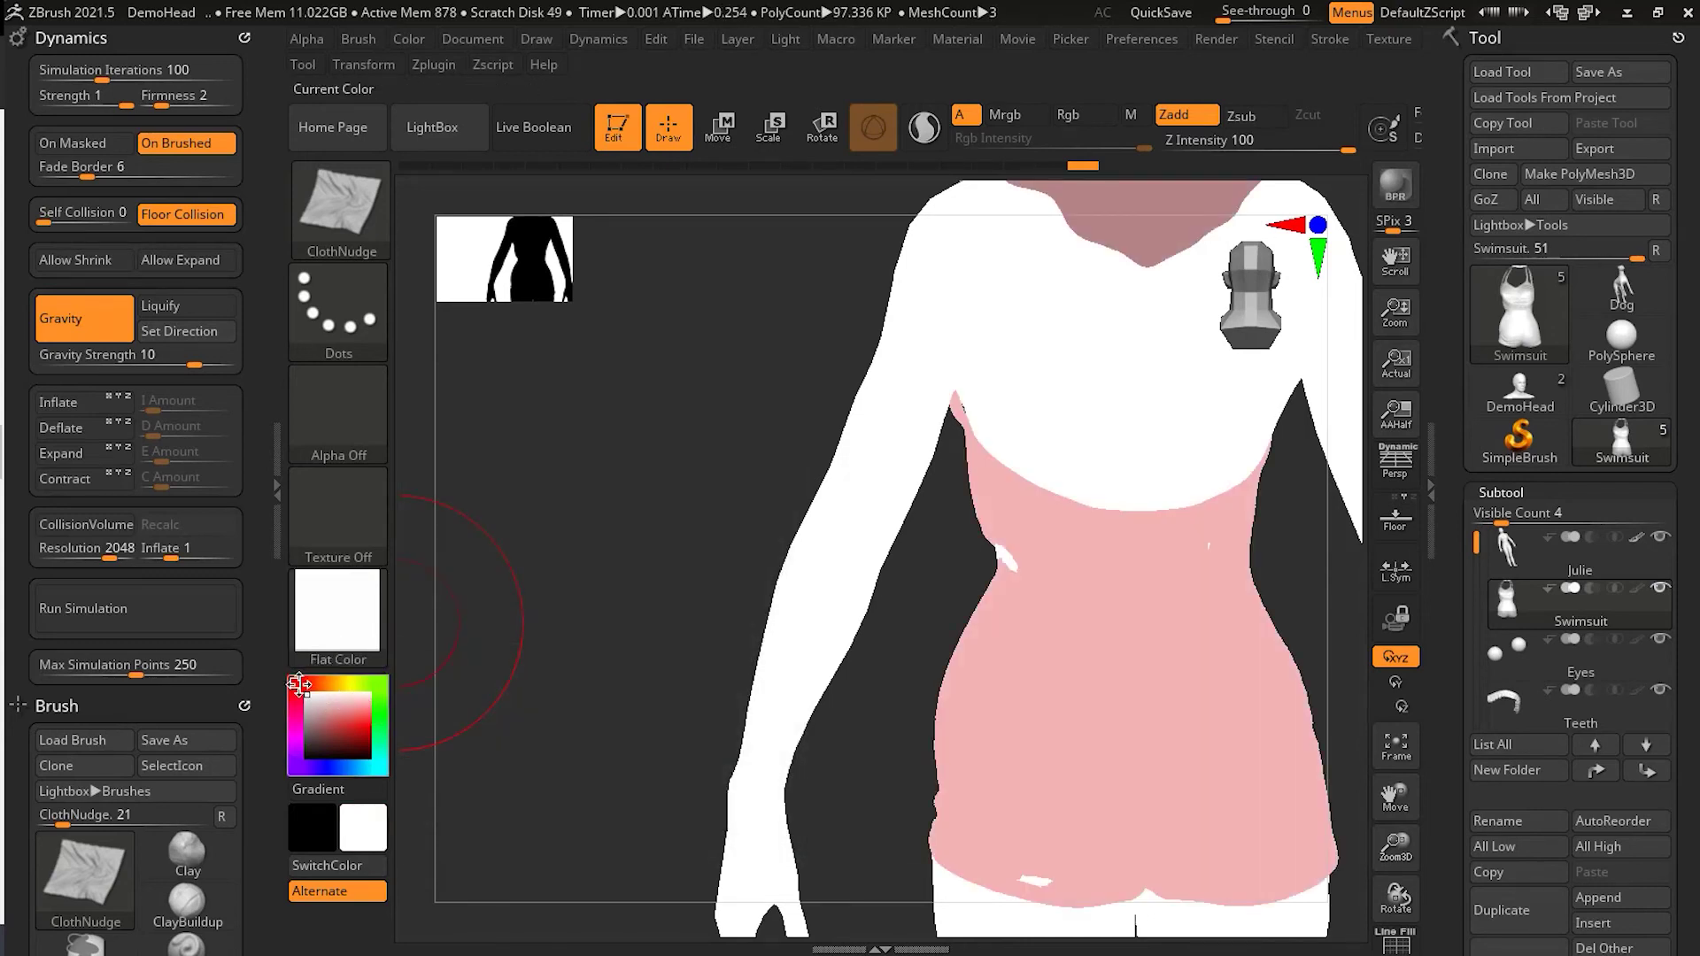
pyautogui.click(338, 616)
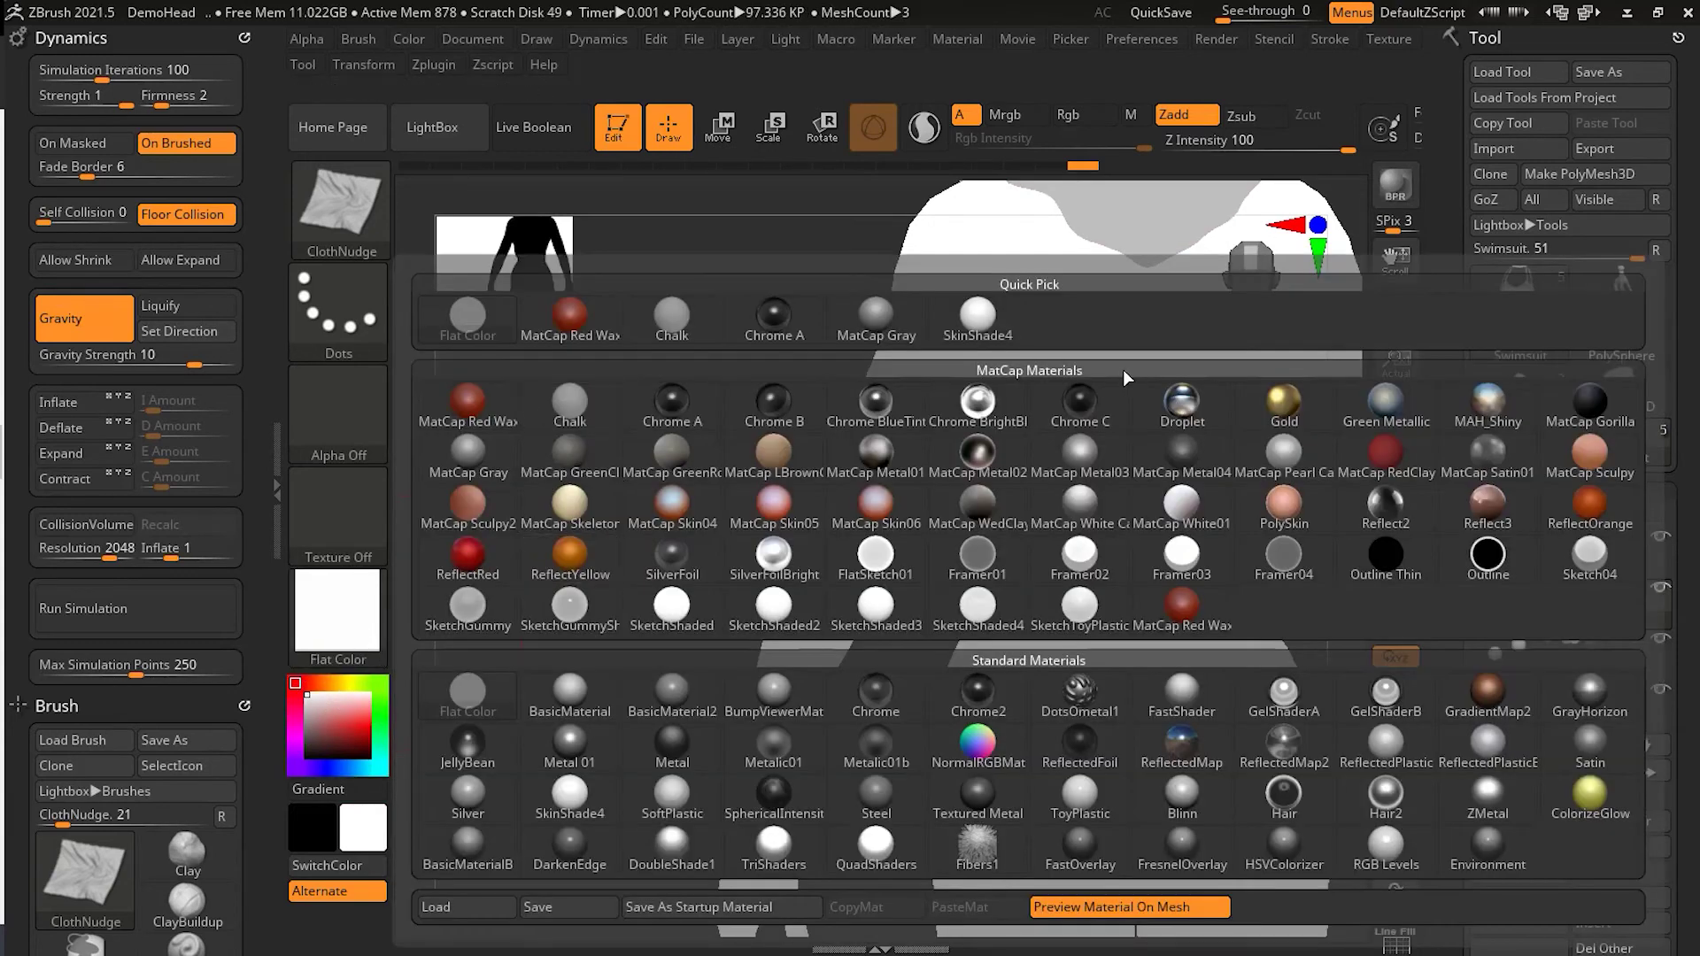
pyautogui.click(977, 315)
pyautogui.moveTo(569, 637); pyautogui.dragTo(774, 667)
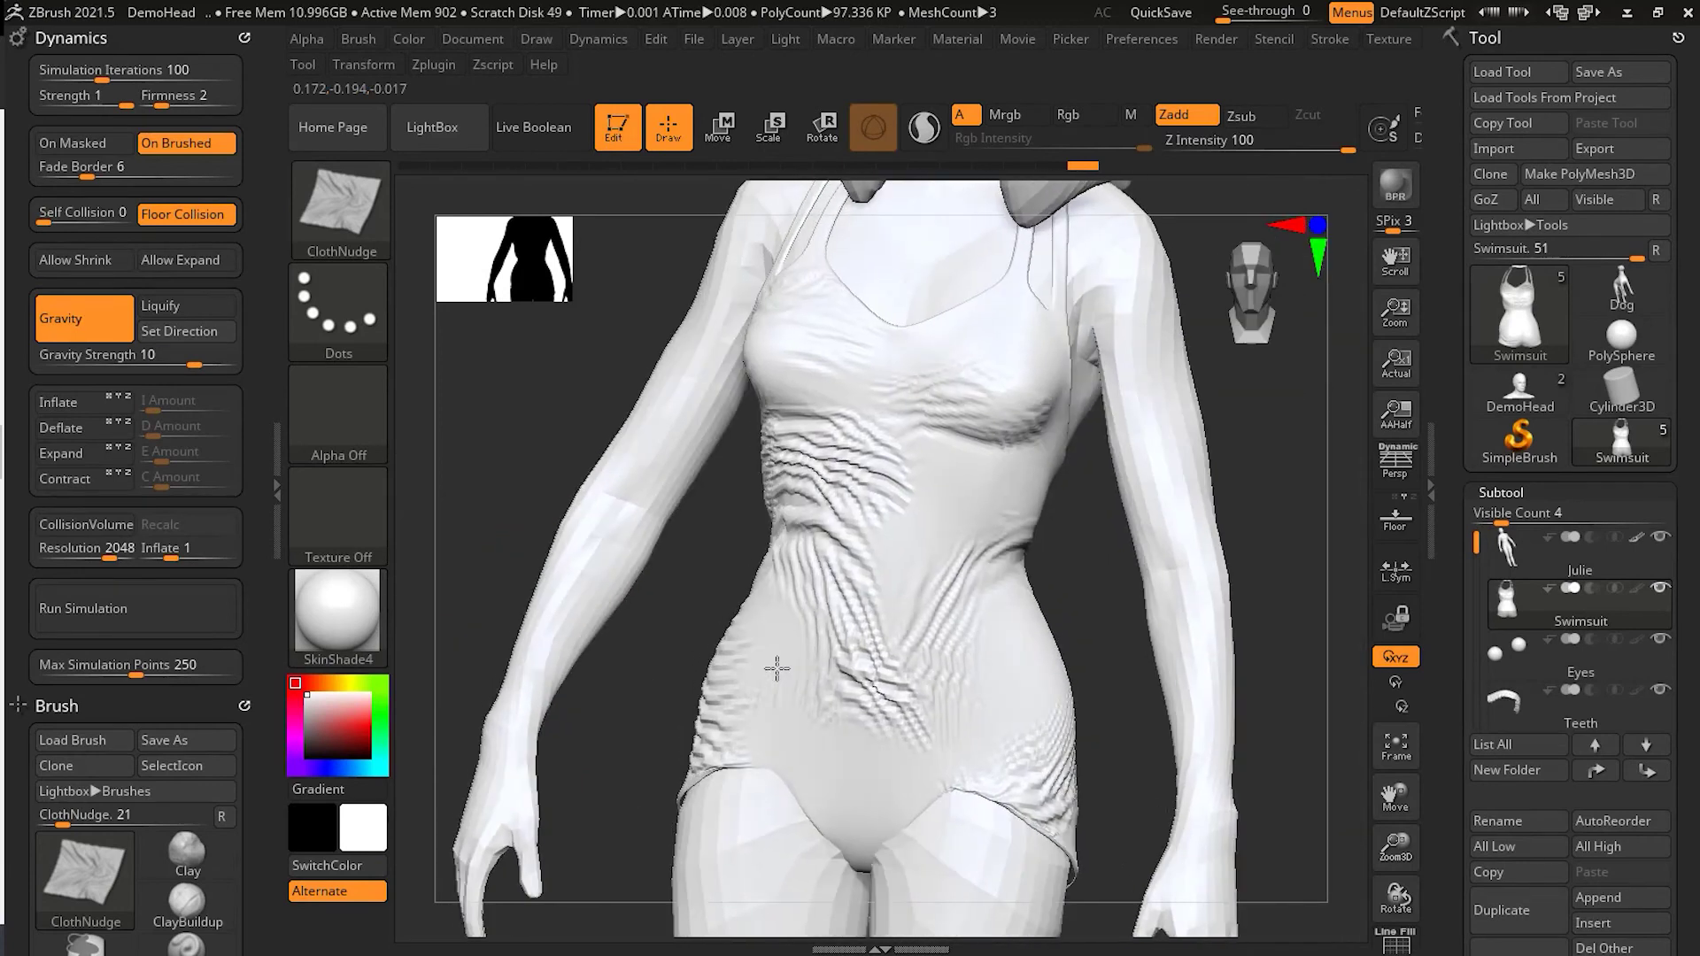
# Apply BasicMaterial to the model and nudge more folds across the swimsuit's hip and lower belly
pyautogui.click(337, 615)
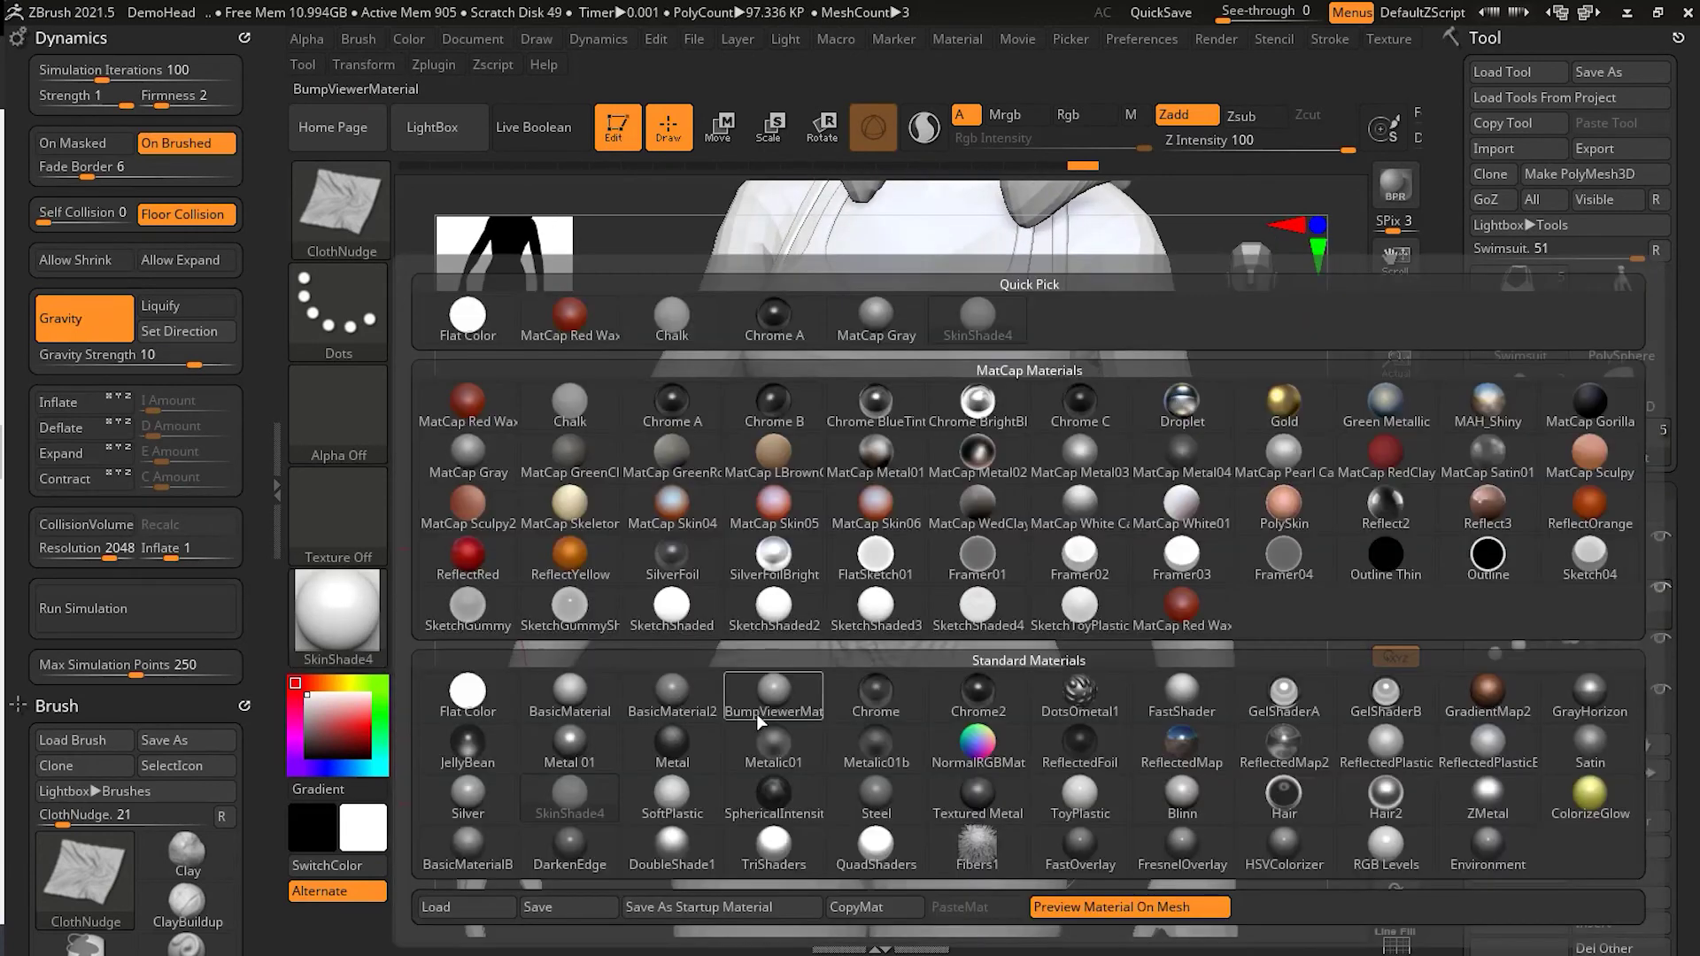
pyautogui.click(569, 695)
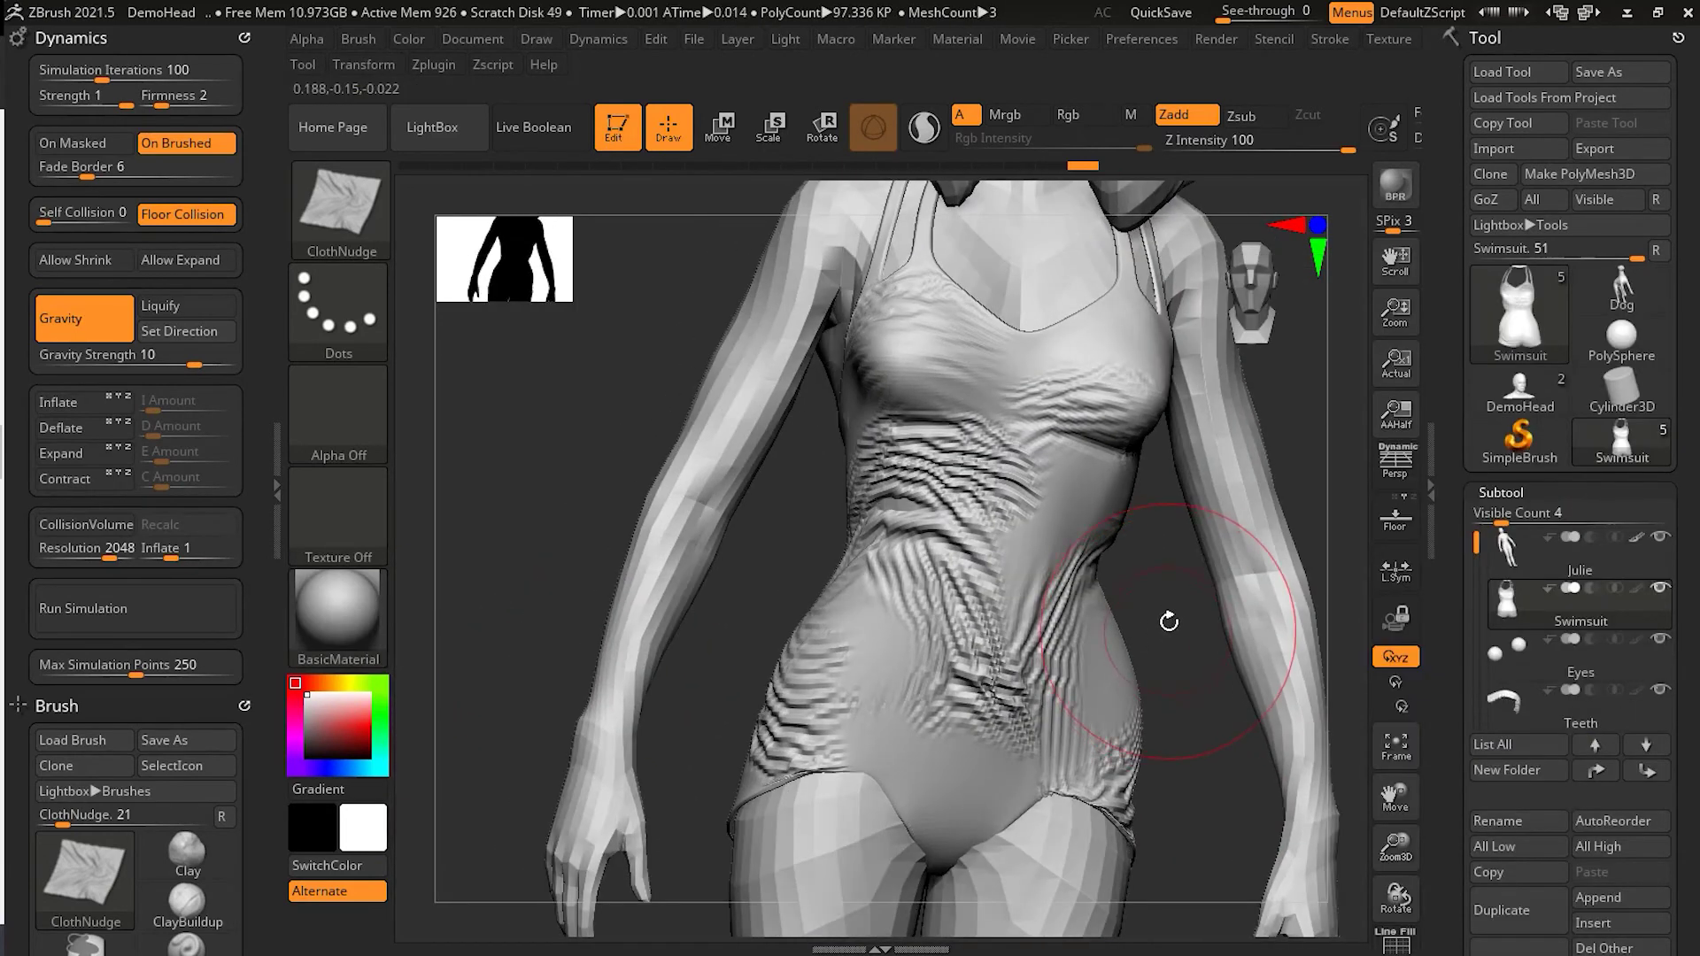
pyautogui.moveTo(1275, 656); pyautogui.dragTo(1120, 648)
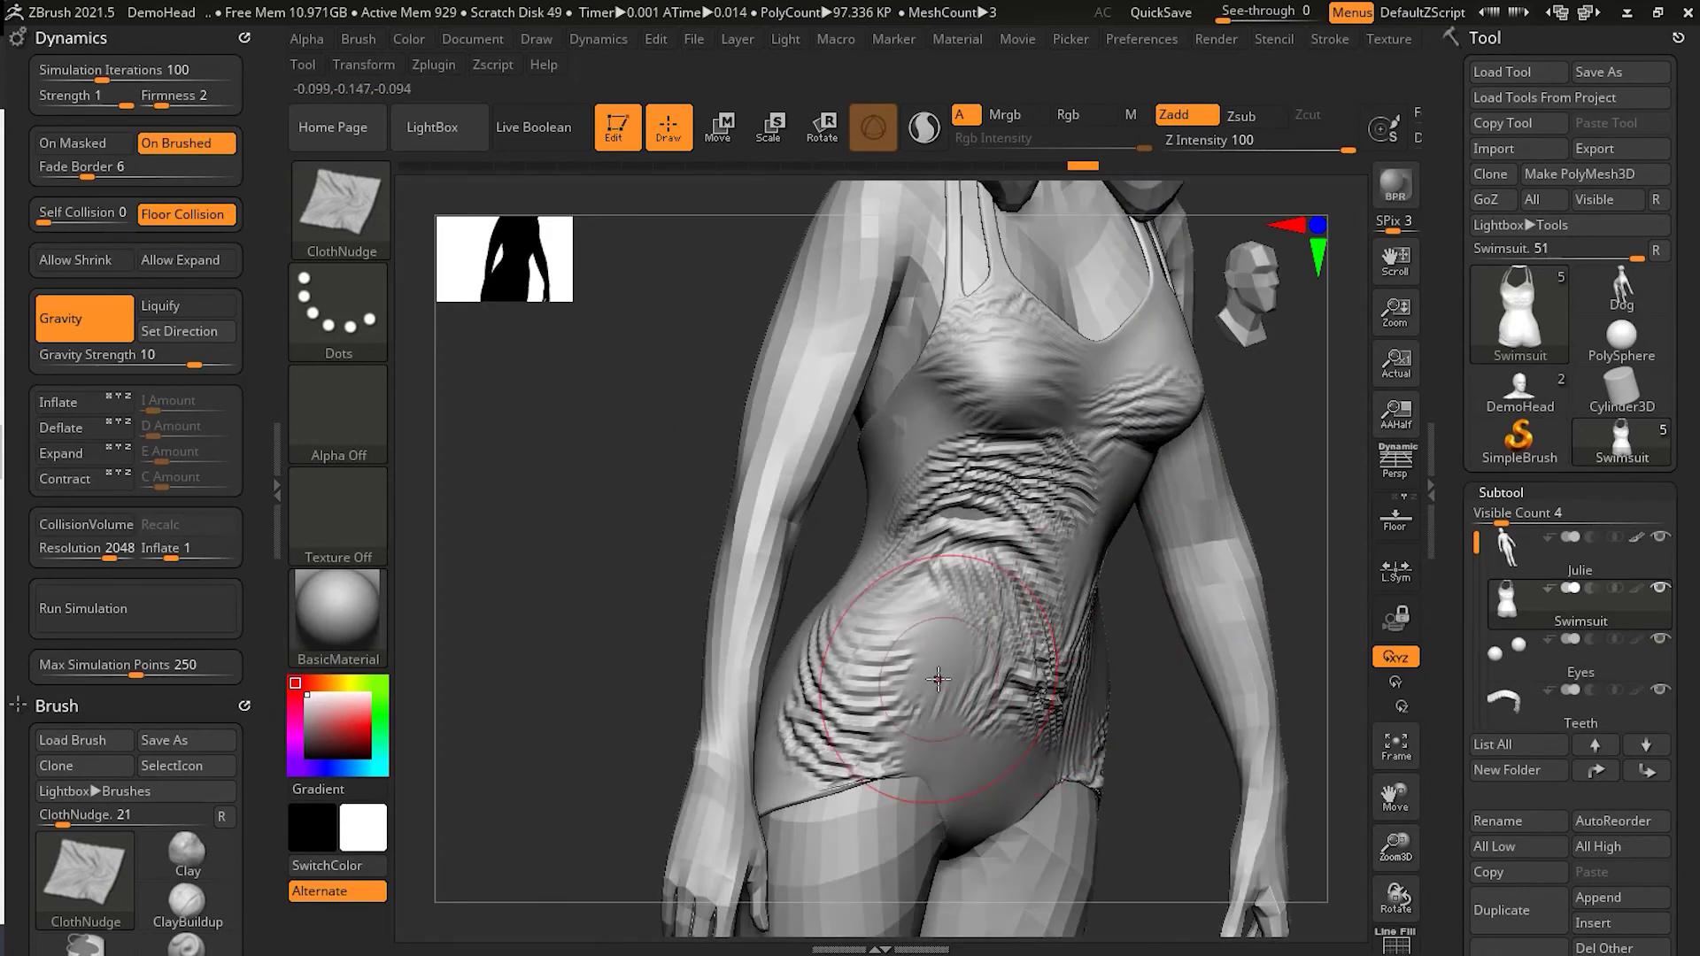
pyautogui.moveTo(931, 680); pyautogui.dragTo(909, 680)
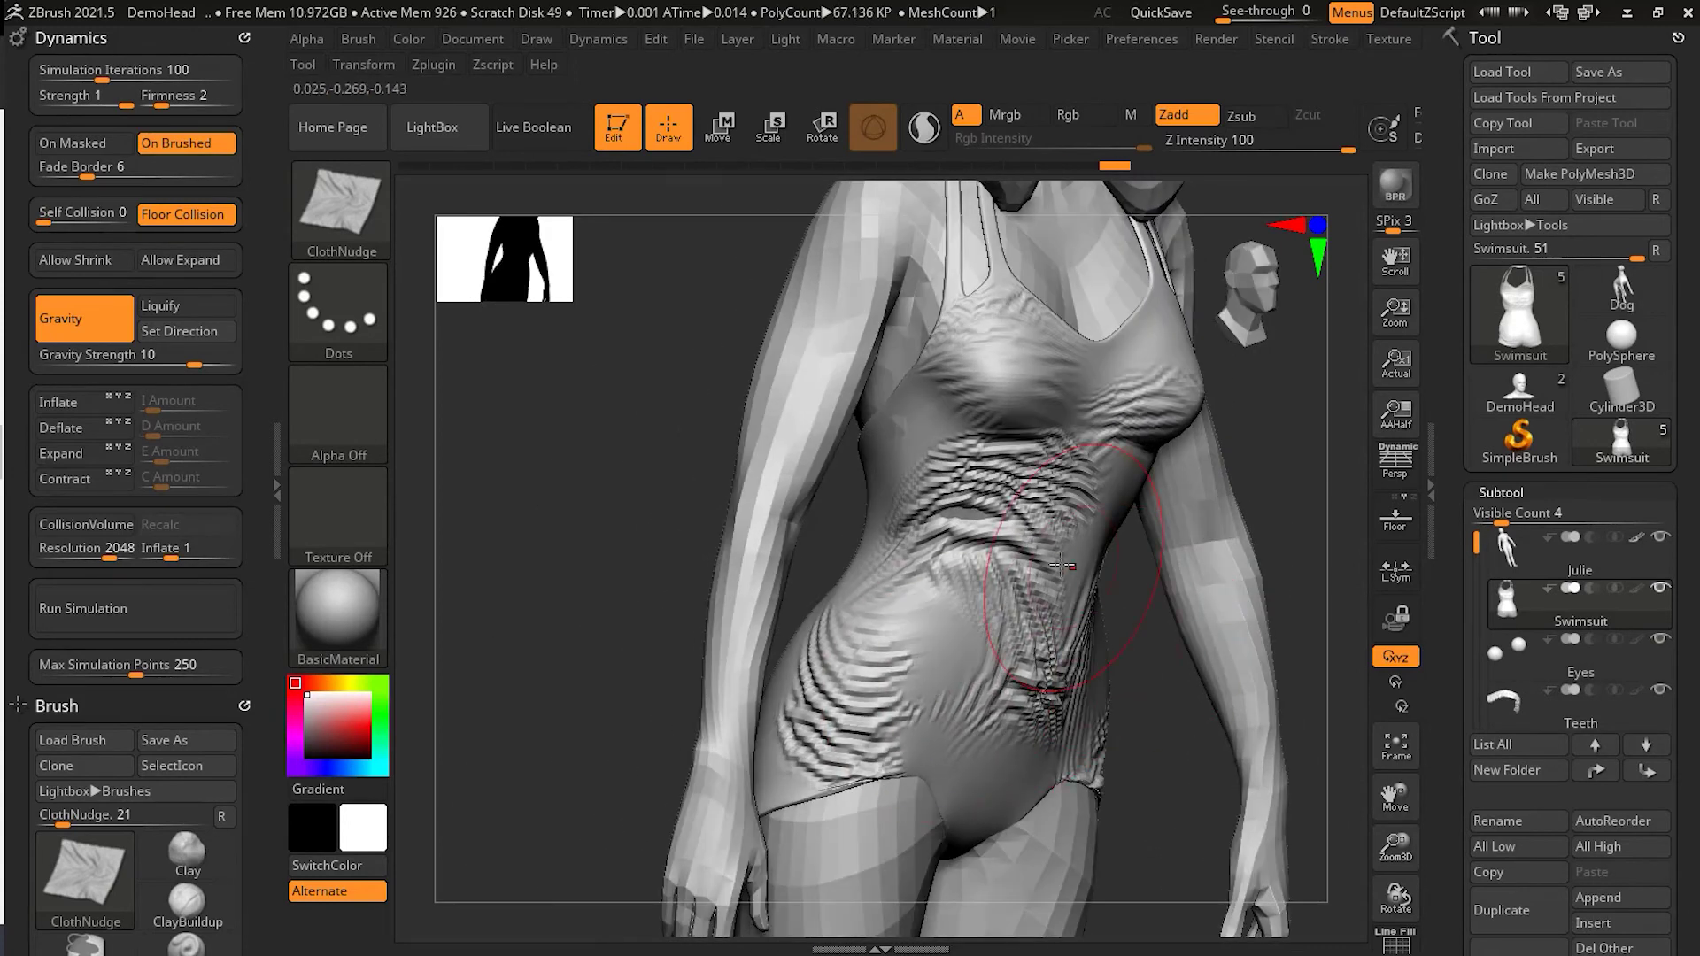
pyautogui.moveTo(1149, 660)
pyautogui.mouseDown()
pyautogui.moveTo(1195, 664)
pyautogui.moveTo(1130, 644)
pyautogui.moveTo(1160, 647)
pyautogui.mouseUp()
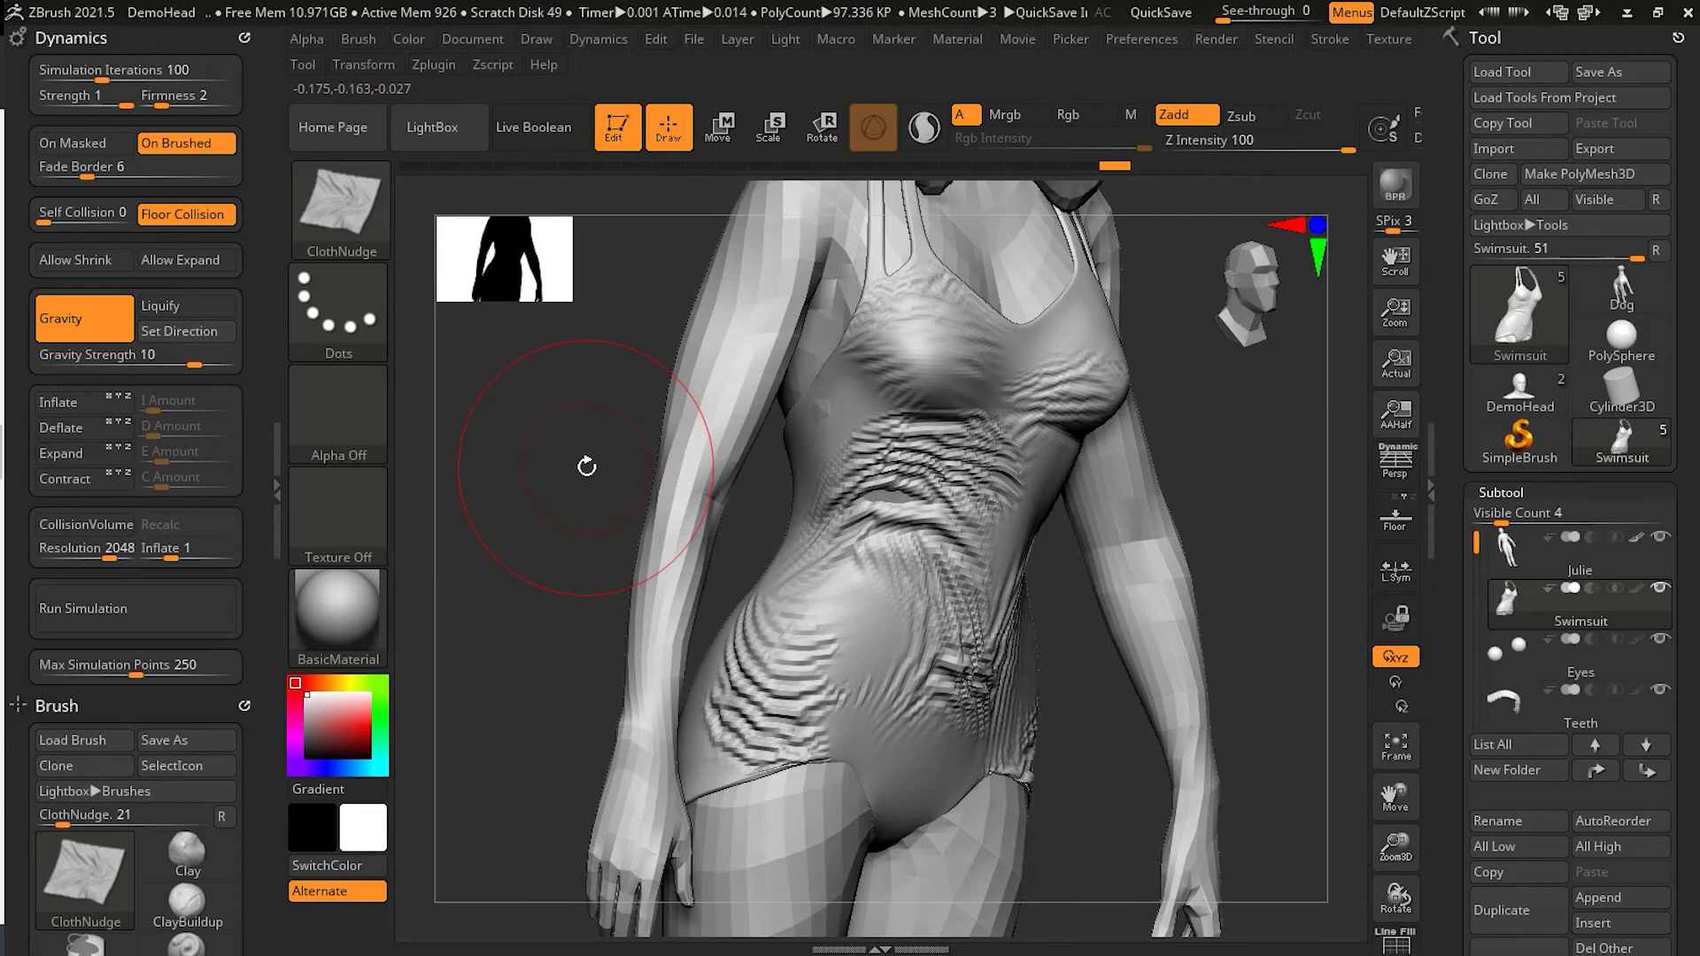
# Assign SmoothCloth as the smoothing brush
pyautogui.click(324, 193)
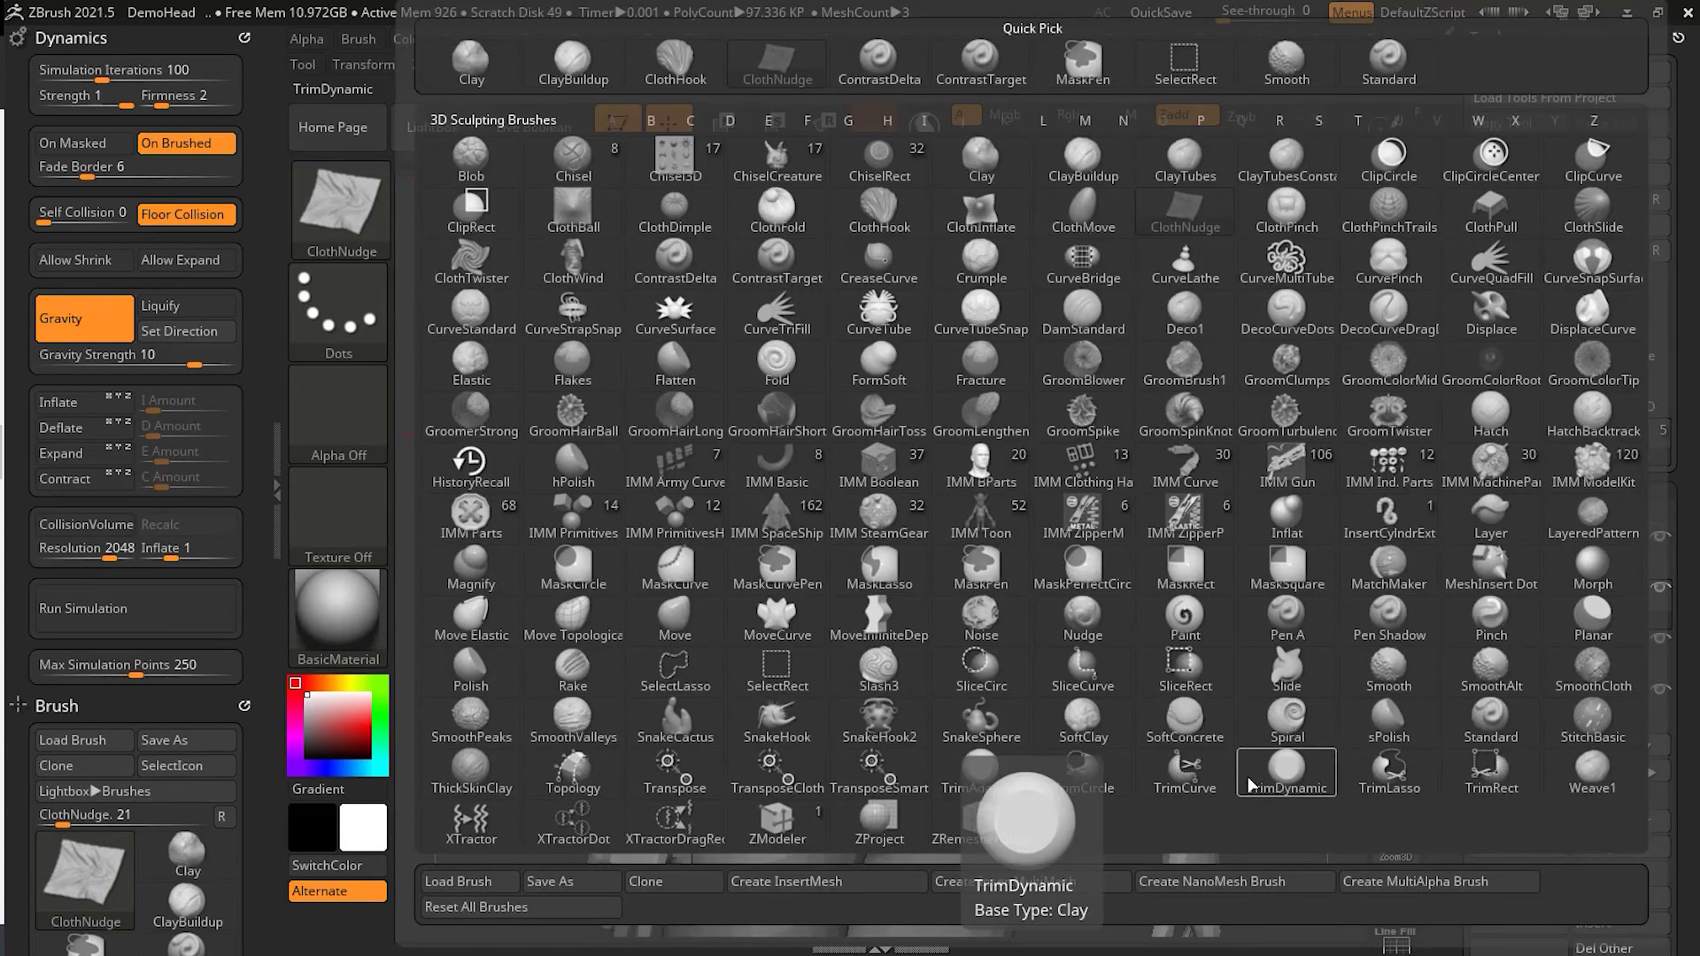
pyautogui.press('s')
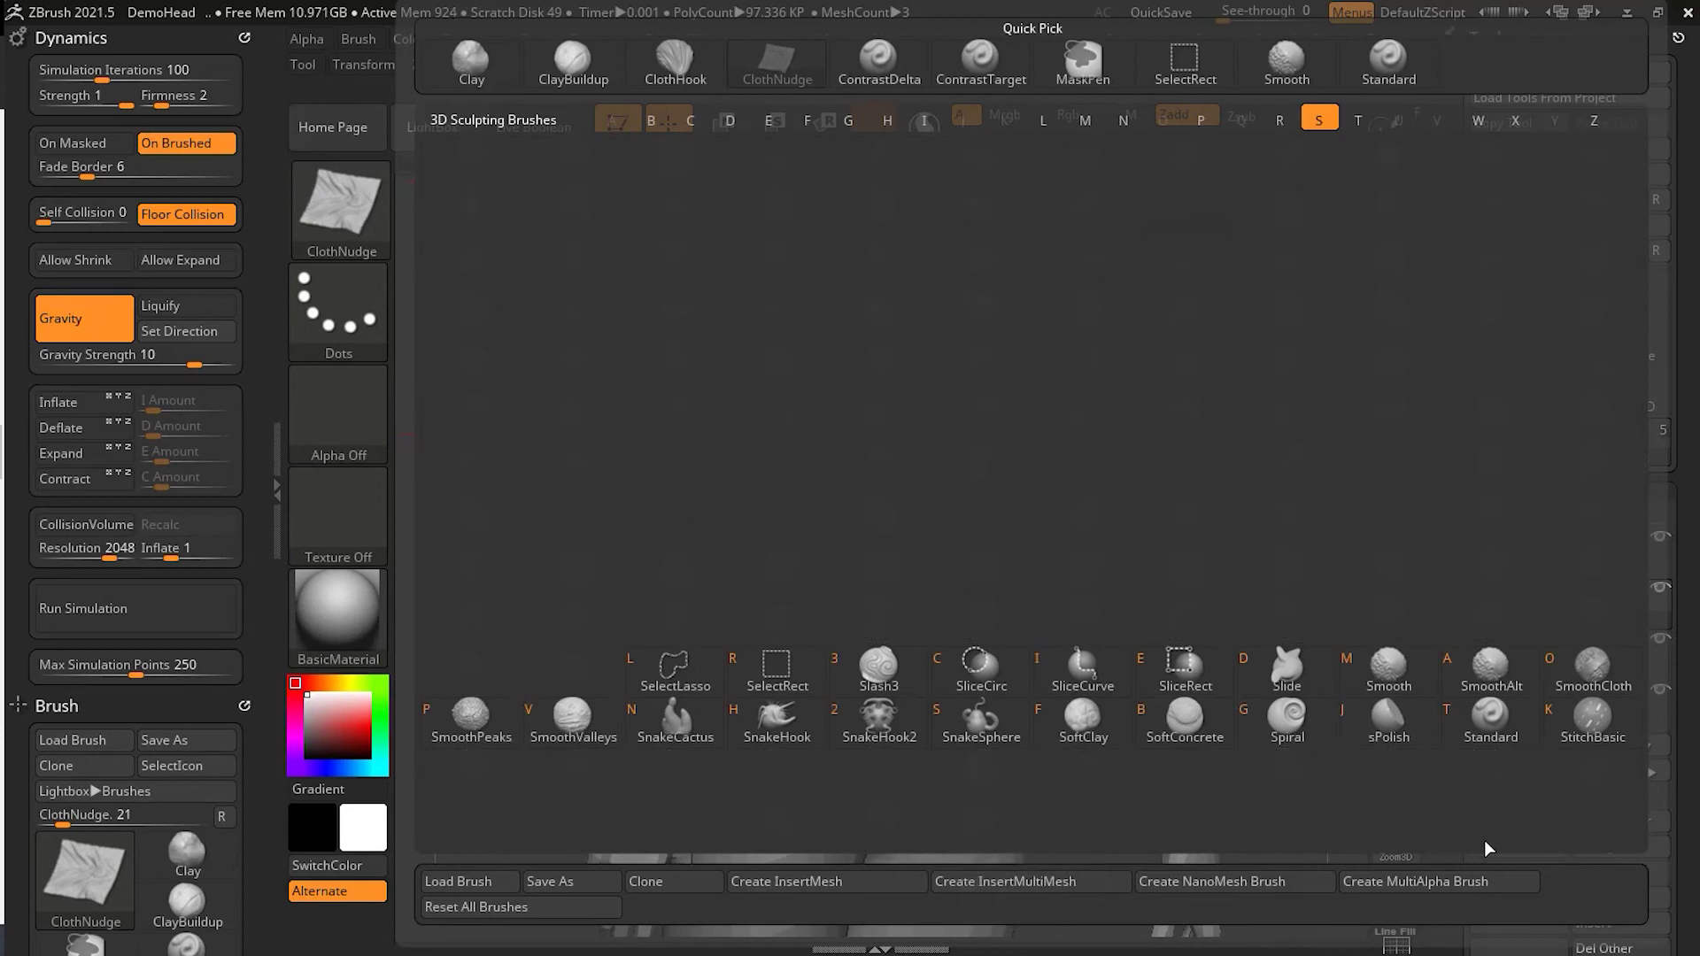
pyautogui.click(1612, 671)
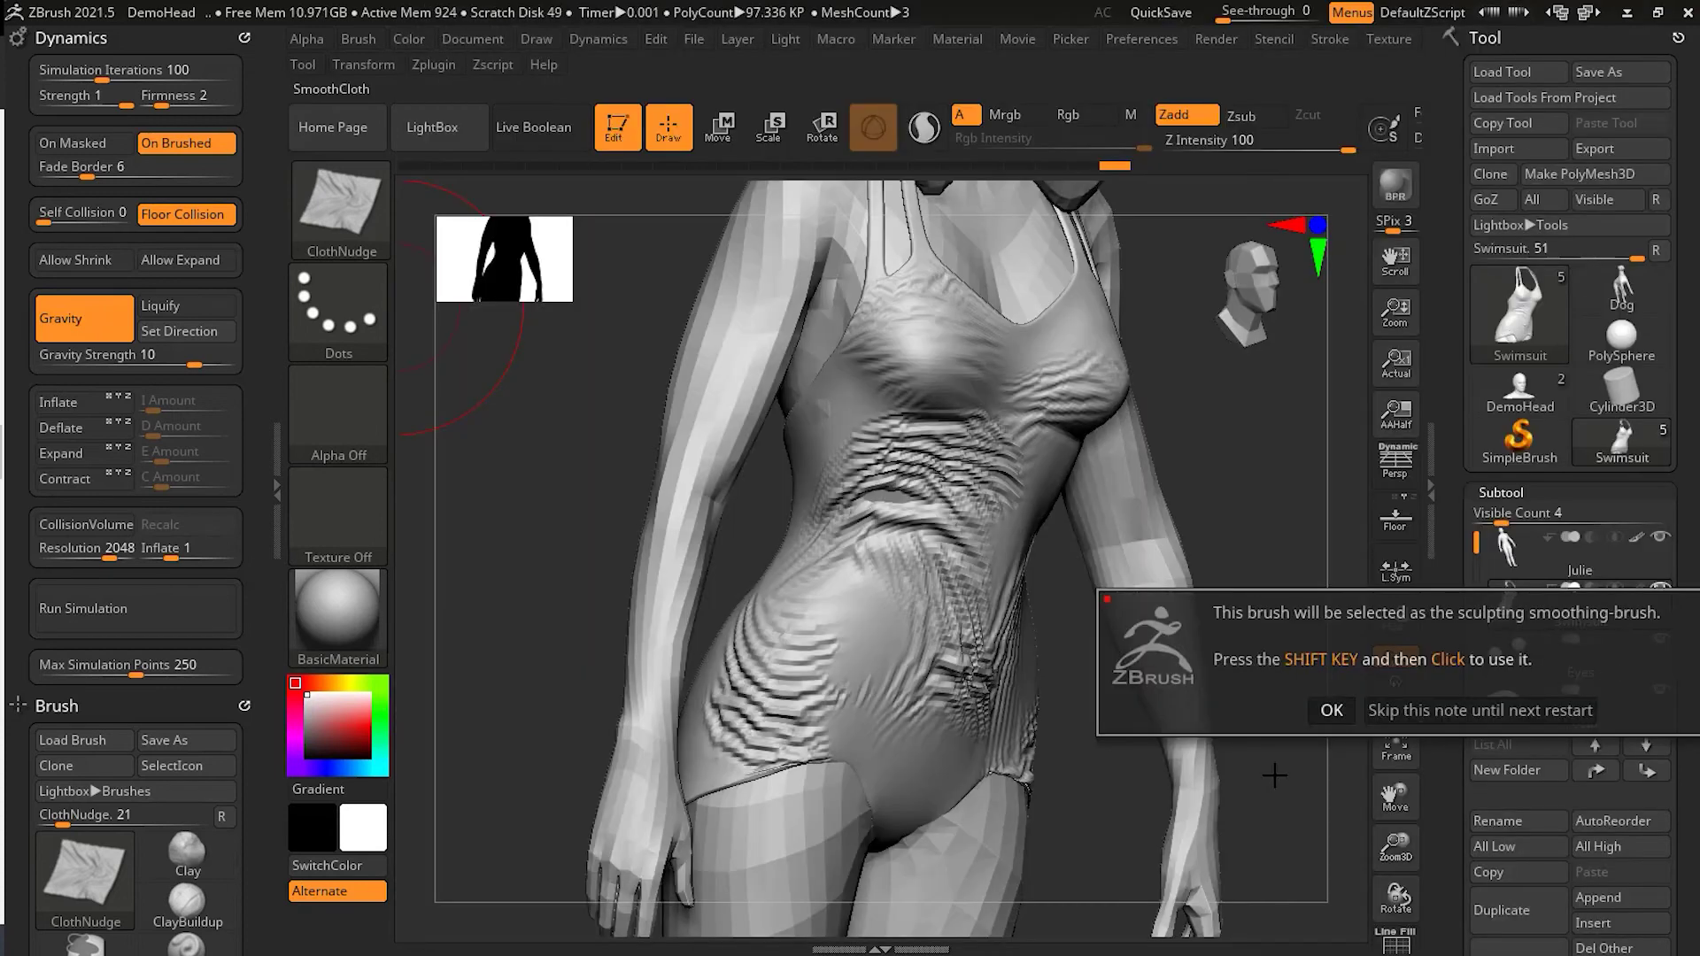
pyautogui.click(1330, 710)
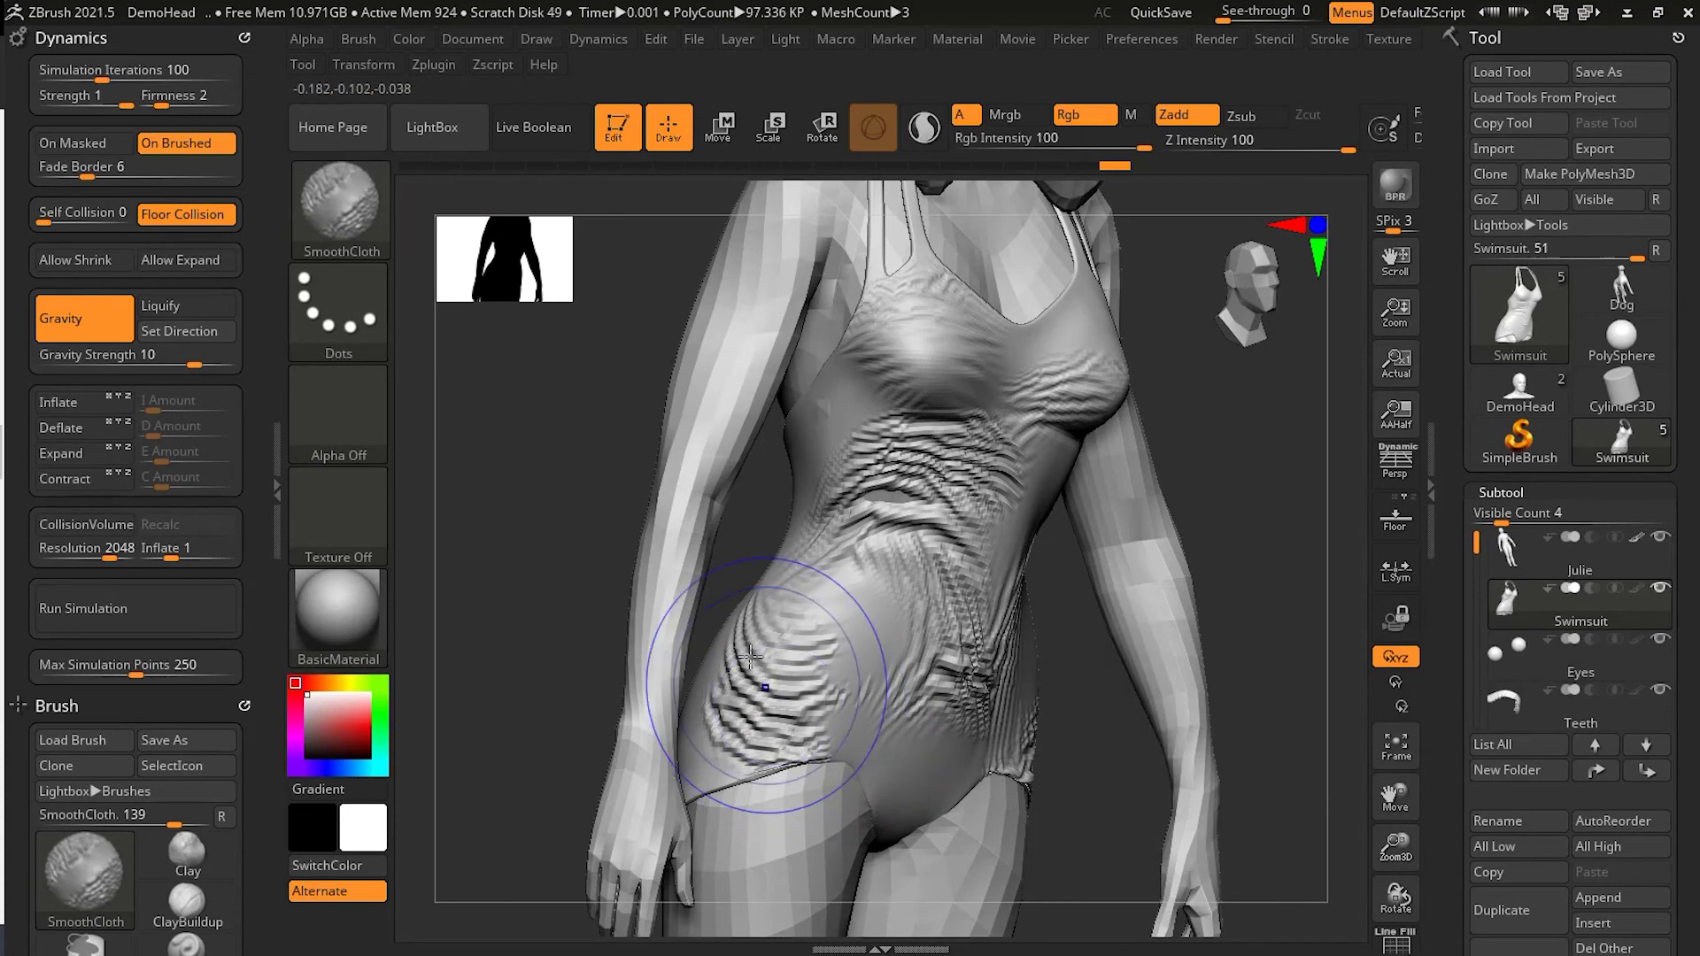
# Set the SmoothCloth brush's Z Intensity to 19 and soften the wrinkles on the hip, midriff and bust
pyautogui.moveTo(773, 686)
pyautogui.keyDown('shift'); pyautogui.mouseDown()
pyautogui.moveTo(880, 637)
pyautogui.moveTo(897, 509)
pyautogui.moveTo(977, 708)
pyautogui.mouseUp(); pyautogui.keyUp('shift')
pyautogui.press('ctrl')
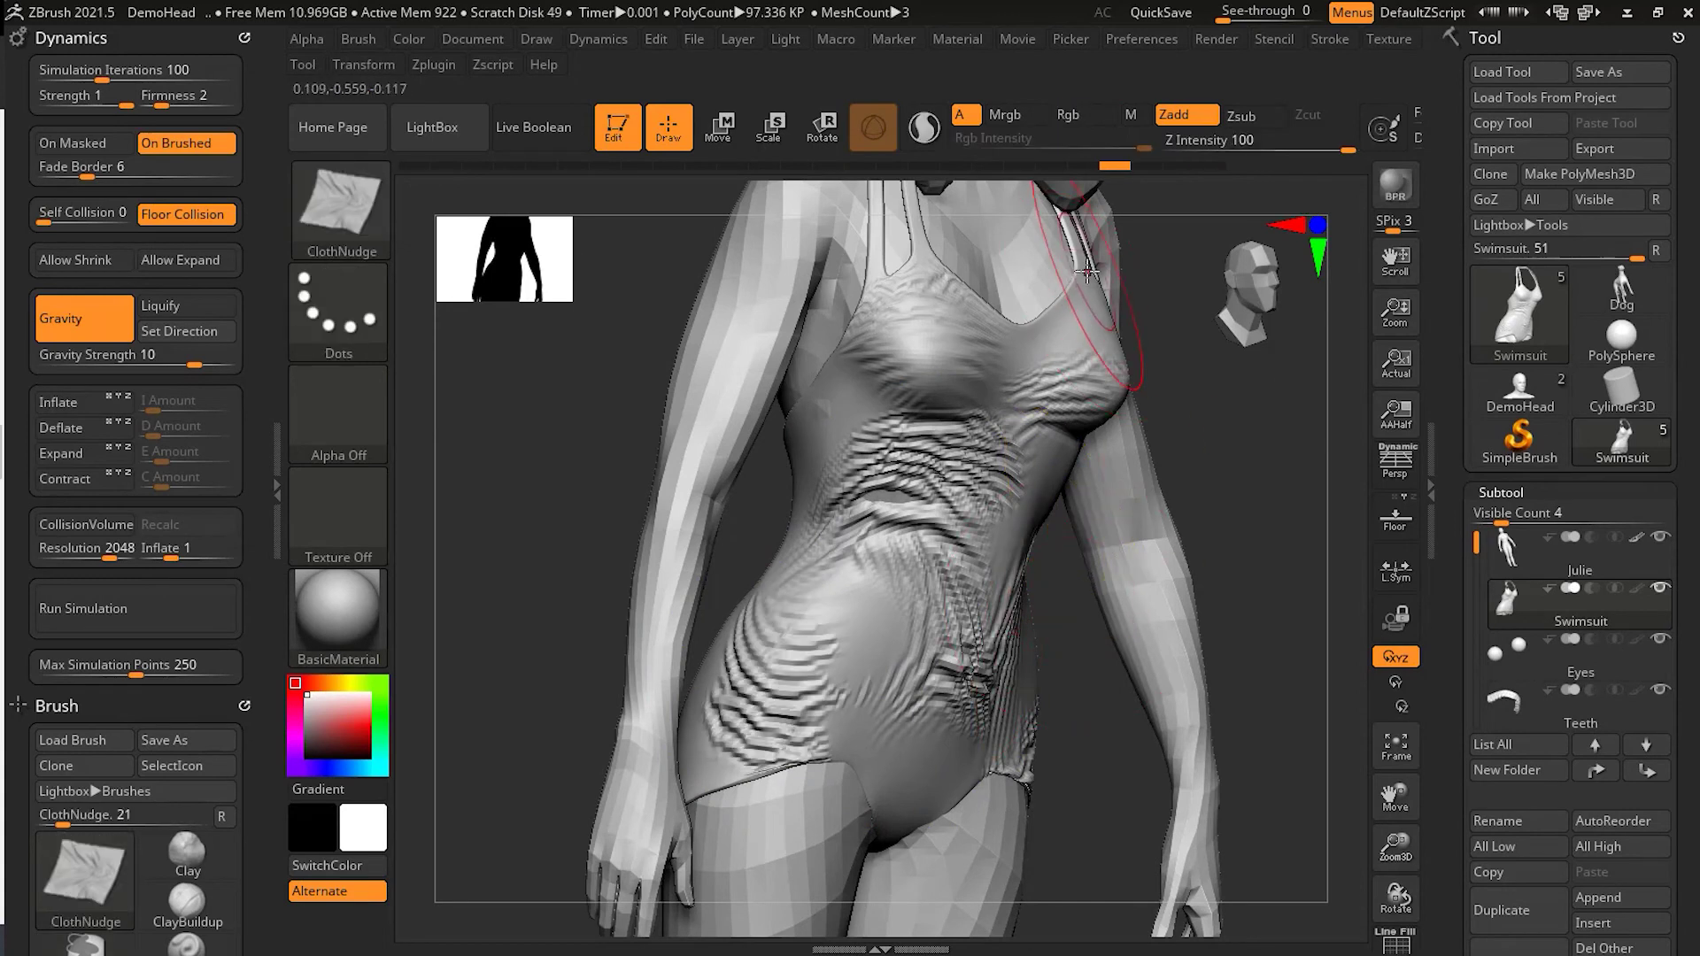
pyautogui.press('shift')
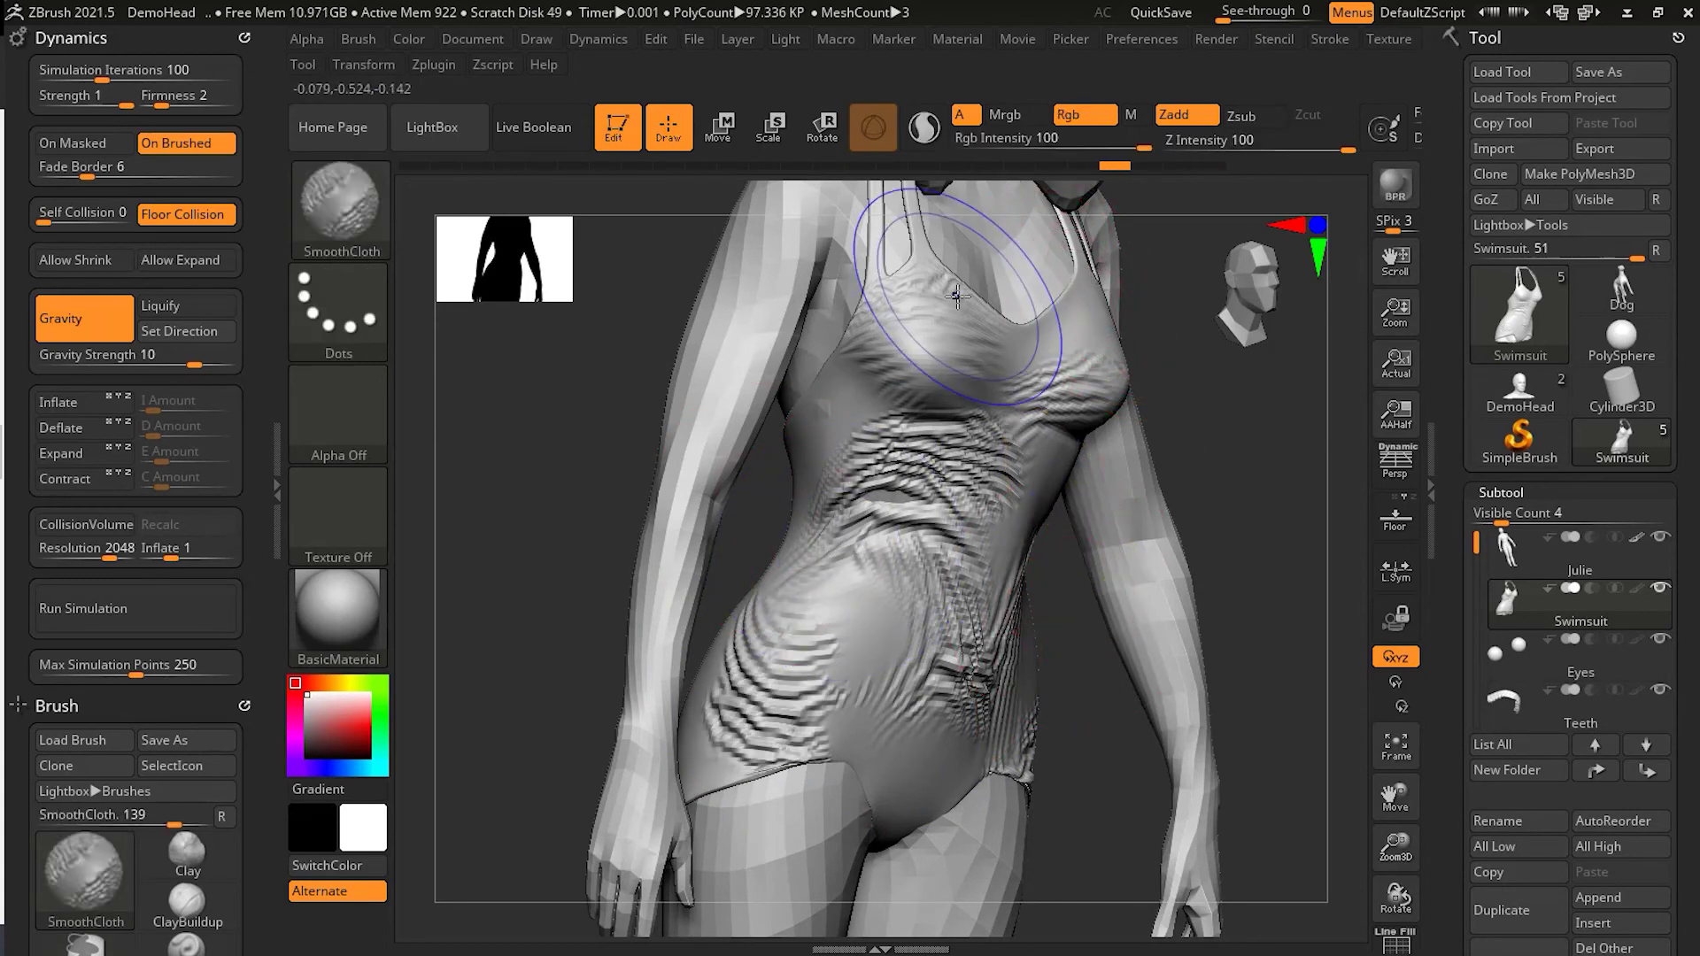
pyautogui.keyDown('shift'); pyautogui.moveTo(1064, 290); pyautogui.dragTo(1146, 178); pyautogui.keyUp('shift')
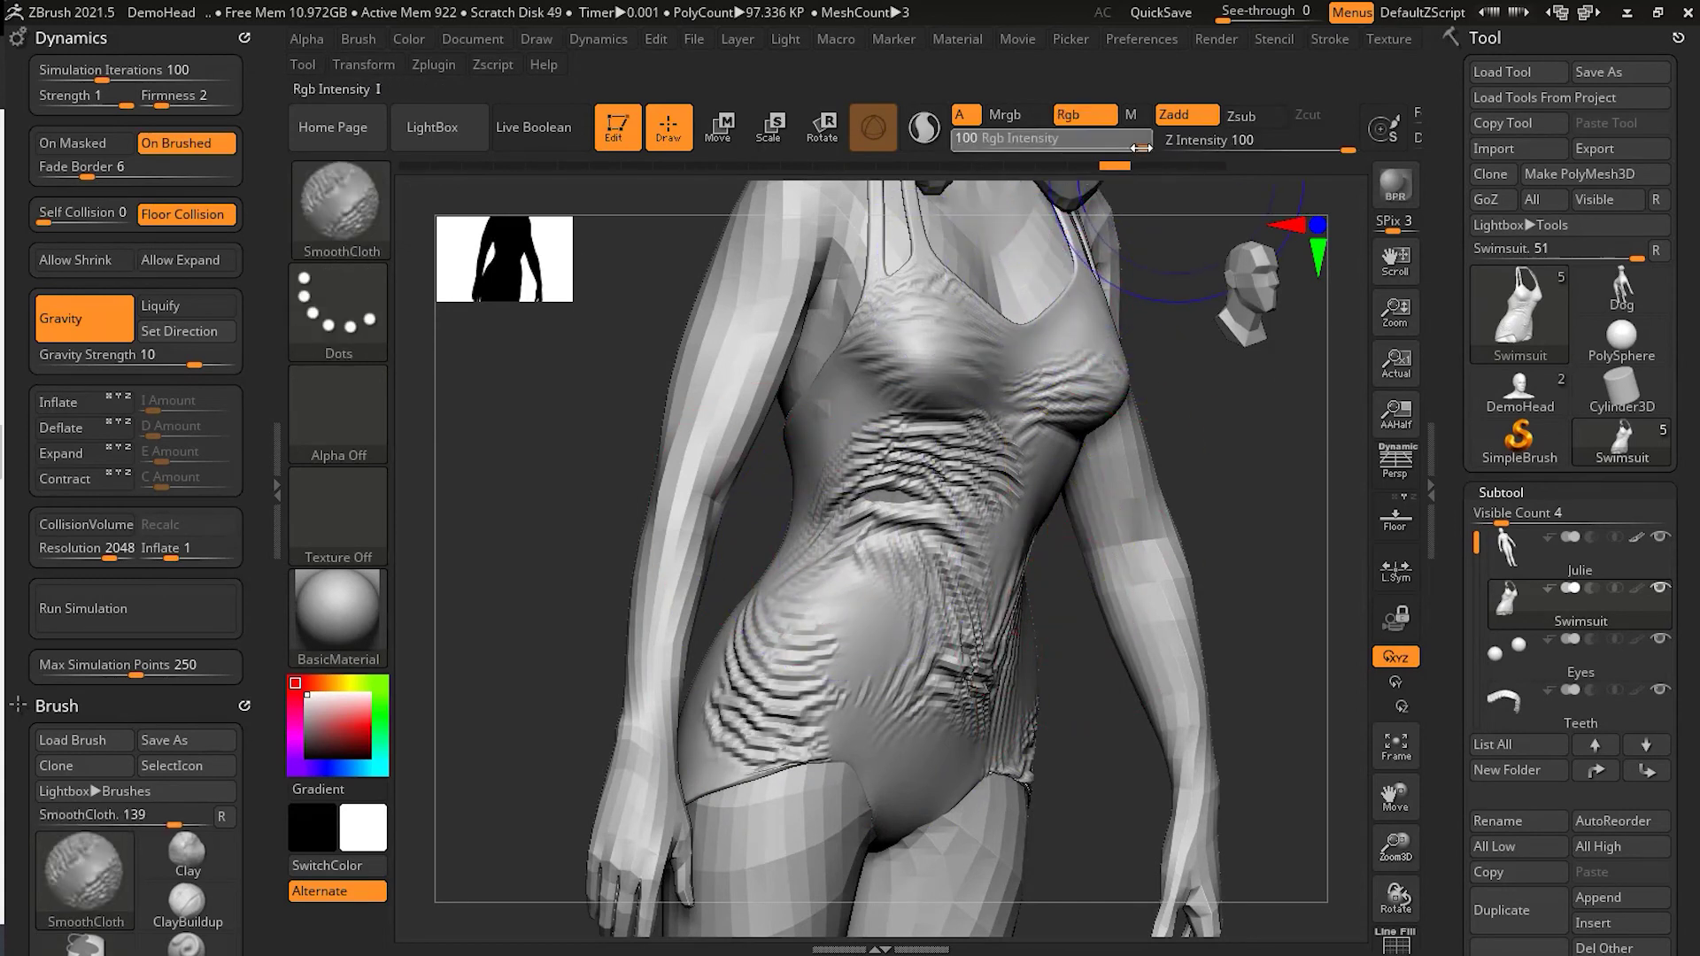
pyautogui.moveTo(1322, 155); pyautogui.dragTo(1243, 153)
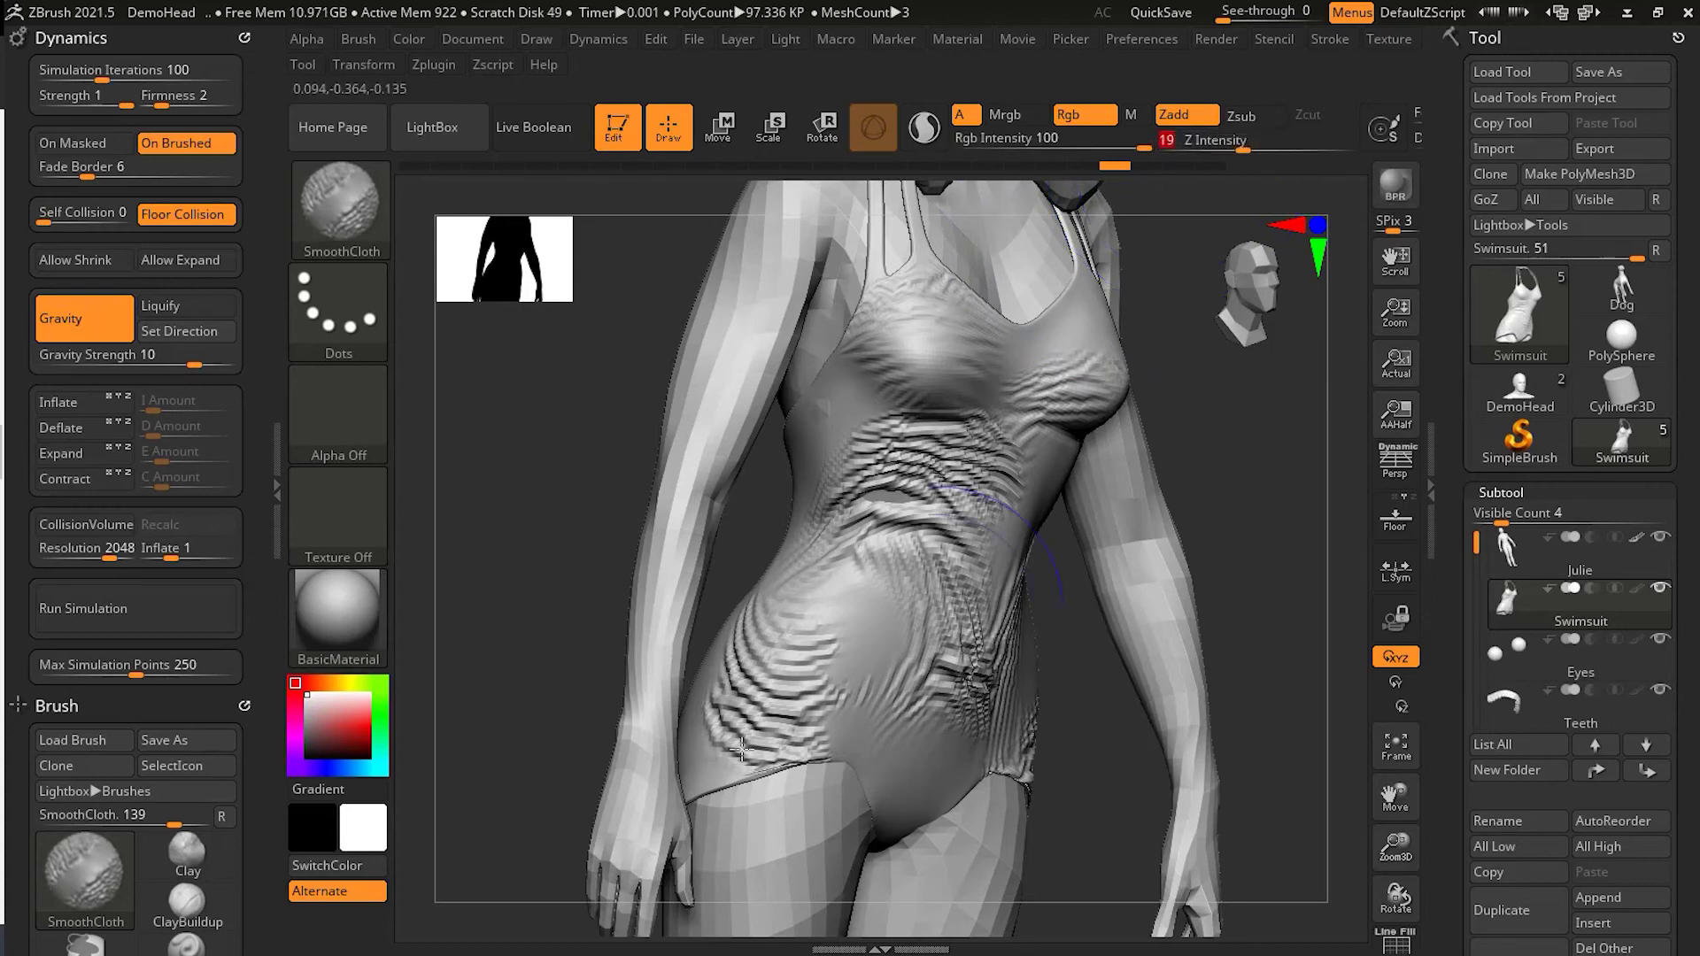
pyautogui.moveTo(752, 708)
pyautogui.keyDown('shift'); pyautogui.mouseDown()
pyautogui.moveTo(770, 682)
pyautogui.moveTo(894, 638)
pyautogui.moveTo(939, 496)
pyautogui.moveTo(905, 366)
pyautogui.mouseUp(); pyautogui.keyUp('shift')
# Soften the wrinkles across the lower belly and the opposite front hip with SmoothCloth
pyautogui.press('b')
pyautogui.press('c')
pyautogui.press('n')
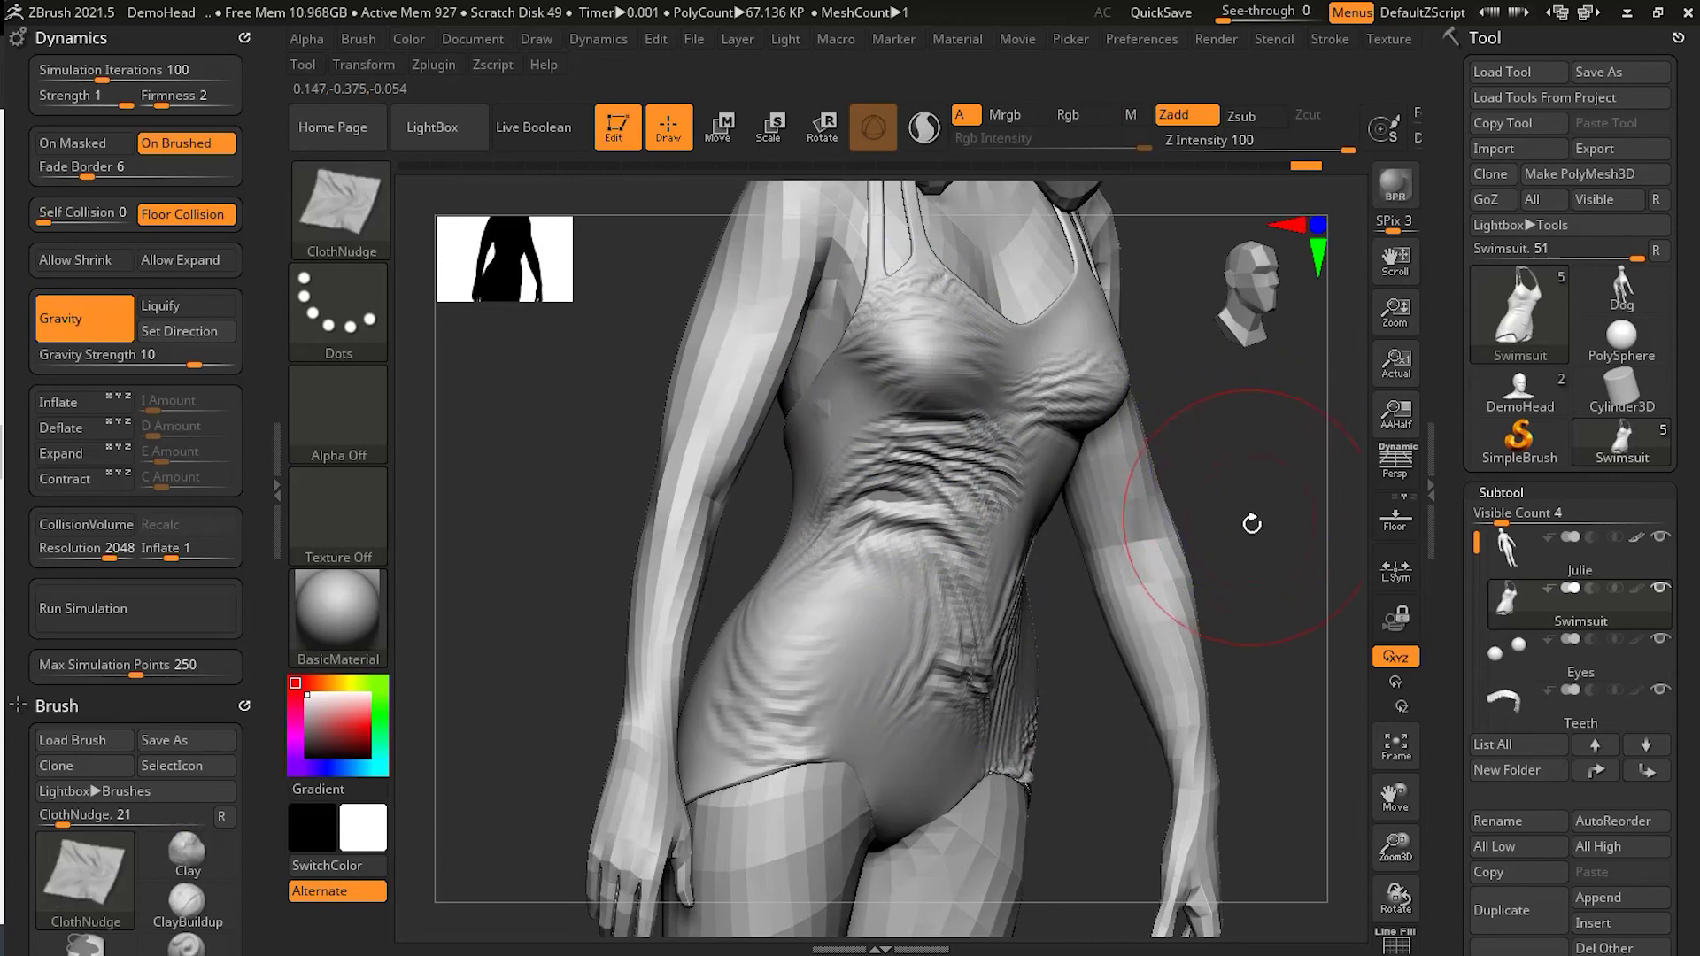
pyautogui.moveTo(1252, 524)
pyautogui.keyDown('alt'); pyautogui.mouseDown()
pyautogui.moveTo(1178, 523)
pyautogui.moveTo(1115, 553)
pyautogui.mouseUp(); pyautogui.keyUp('alt')
pyautogui.keyDown('shift'); pyautogui.moveTo(1004, 648); pyautogui.dragTo(979, 646); pyautogui.keyUp('shift')
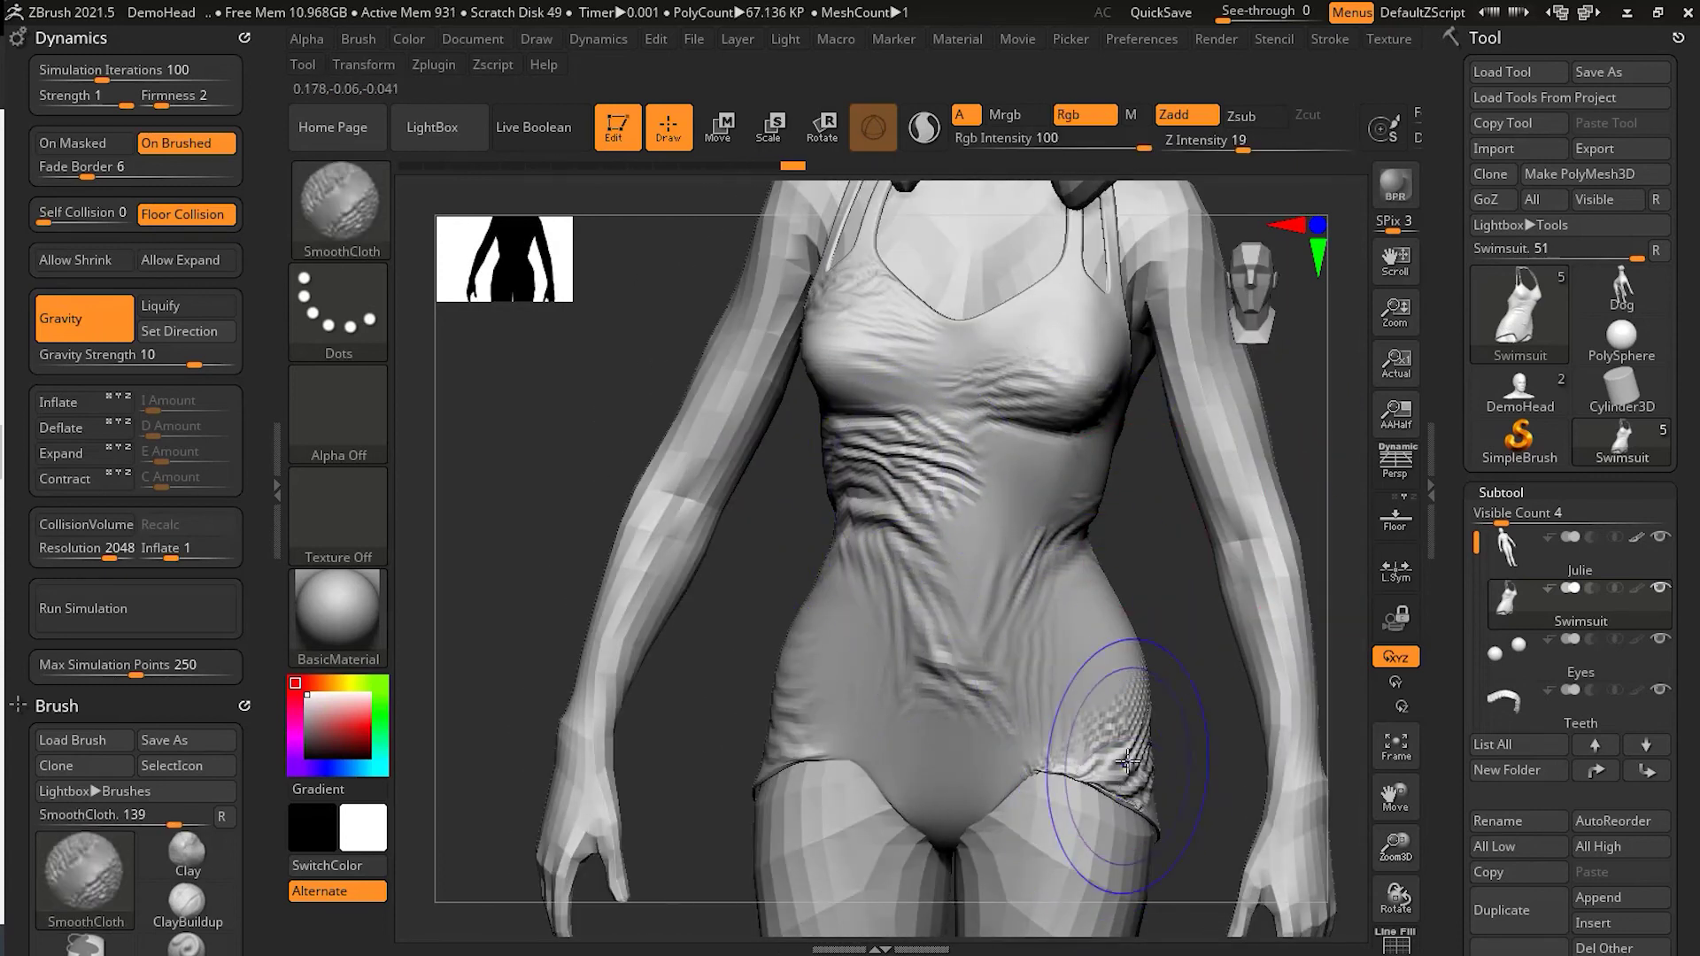
pyautogui.keyDown('shift'); pyautogui.moveTo(1131, 762); pyautogui.dragTo(1118, 701); pyautogui.keyUp('shift')
# Smooth the folds on the swimsuit's back hip, buttocks and front midriff with SmoothCloth
pyautogui.moveTo(1162, 555); pyautogui.dragTo(892, 558)
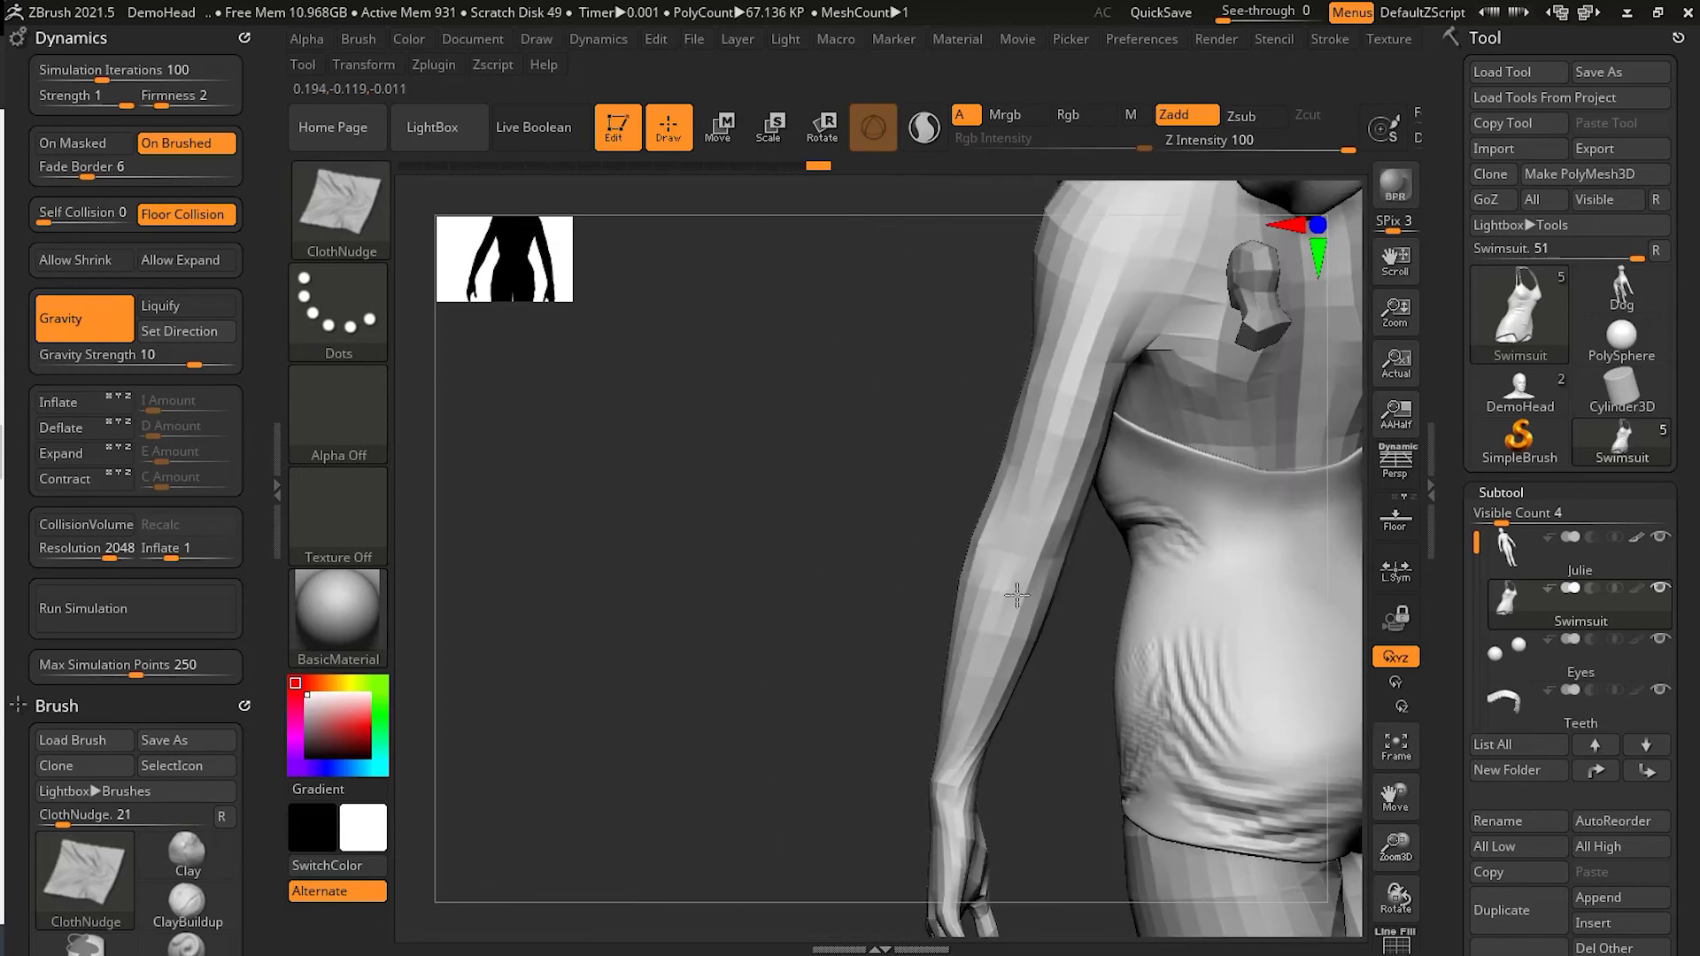
pyautogui.keyDown('shift'); pyautogui.moveTo(1172, 713); pyautogui.dragTo(1163, 695); pyautogui.keyUp('shift')
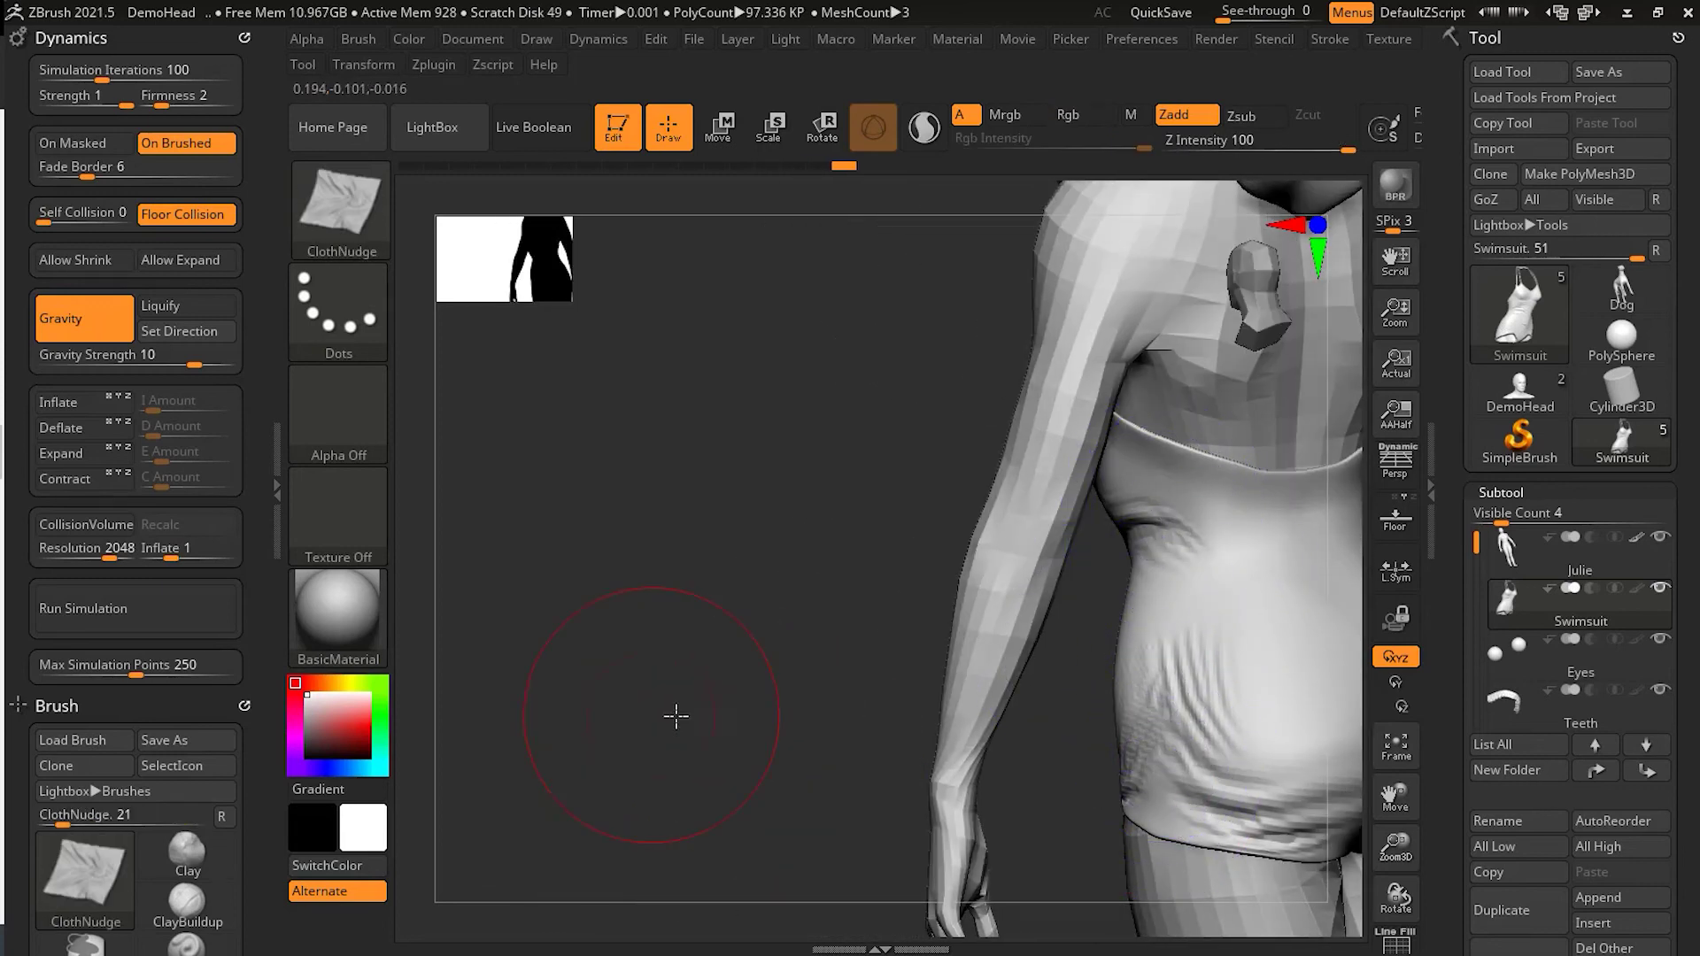
pyautogui.moveTo(675, 714)
pyautogui.mouseDown()
pyautogui.moveTo(585, 717)
pyautogui.moveTo(585, 687)
pyautogui.mouseUp()
pyautogui.moveTo(994, 638)
pyautogui.keyDown('shift'); pyautogui.mouseDown()
pyautogui.moveTo(990, 565)
pyautogui.moveTo(998, 593)
pyautogui.mouseUp(); pyautogui.keyUp('shift')
pyautogui.moveTo(474, 694)
pyautogui.mouseDown()
pyautogui.moveTo(683, 713)
pyautogui.moveTo(744, 610)
pyautogui.moveTo(712, 763)
pyautogui.mouseUp()
pyautogui.keyDown('shift'); pyautogui.moveTo(903, 569); pyautogui.dragTo(922, 513); pyautogui.keyUp('shift')
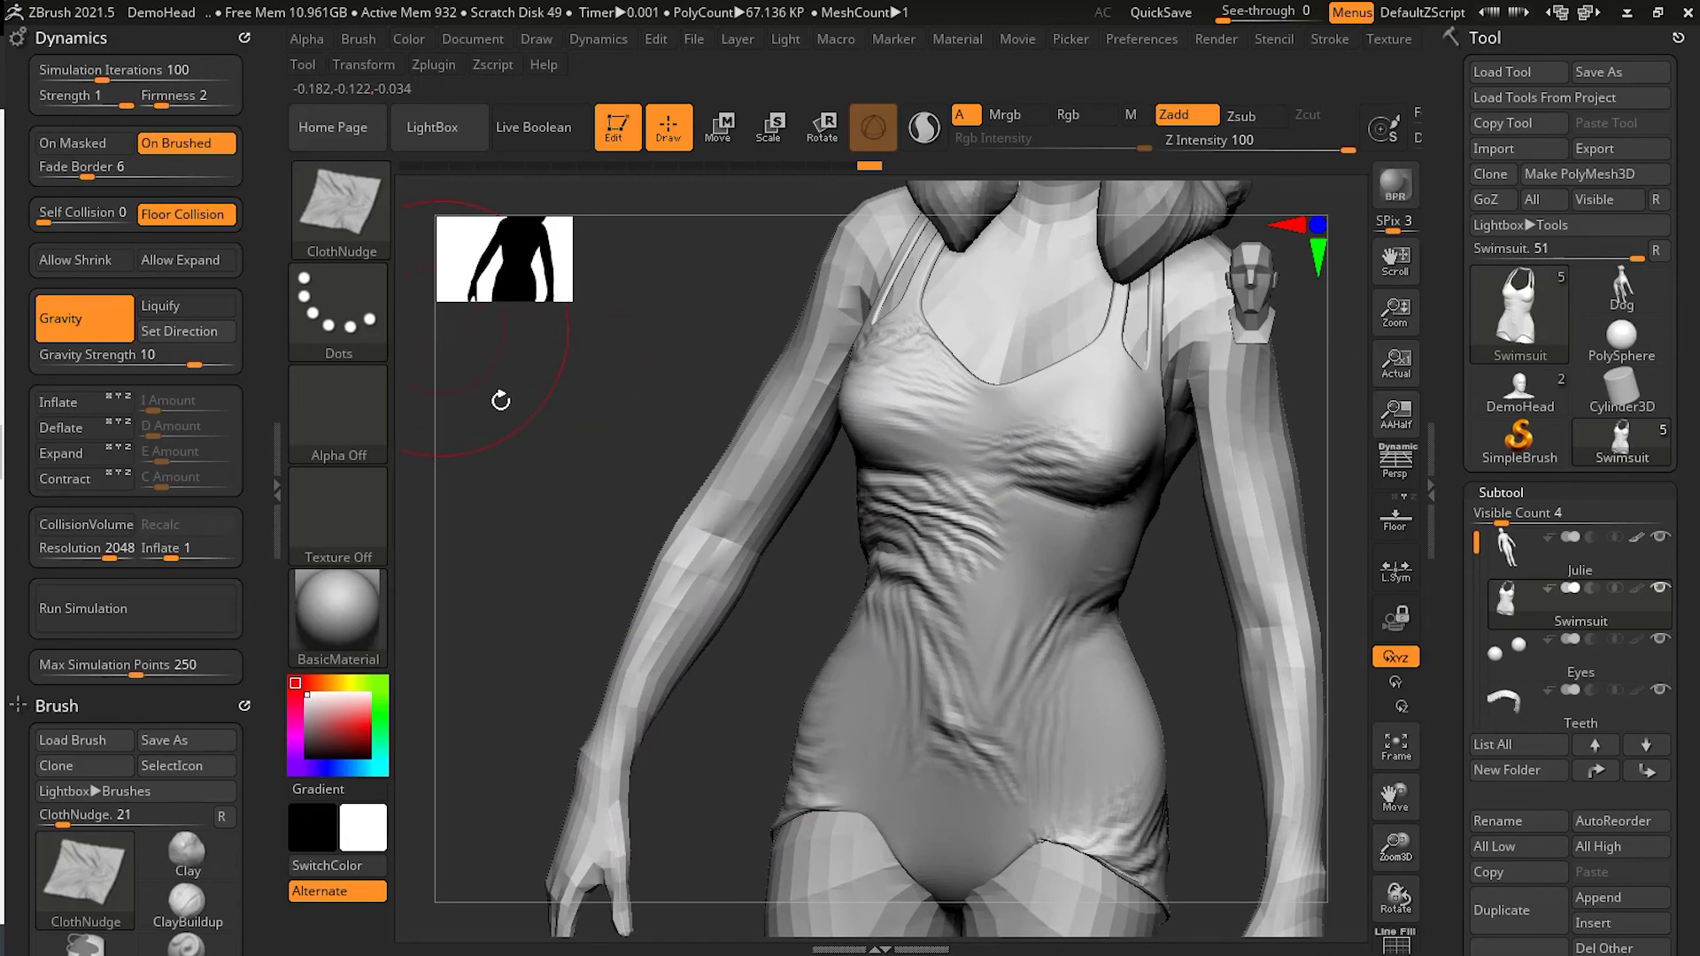
# Select the ContrastDelta brush and deepen the folds on the swimsuit's midriff, waist and bust
pyautogui.press('b')
pyautogui.press('c')
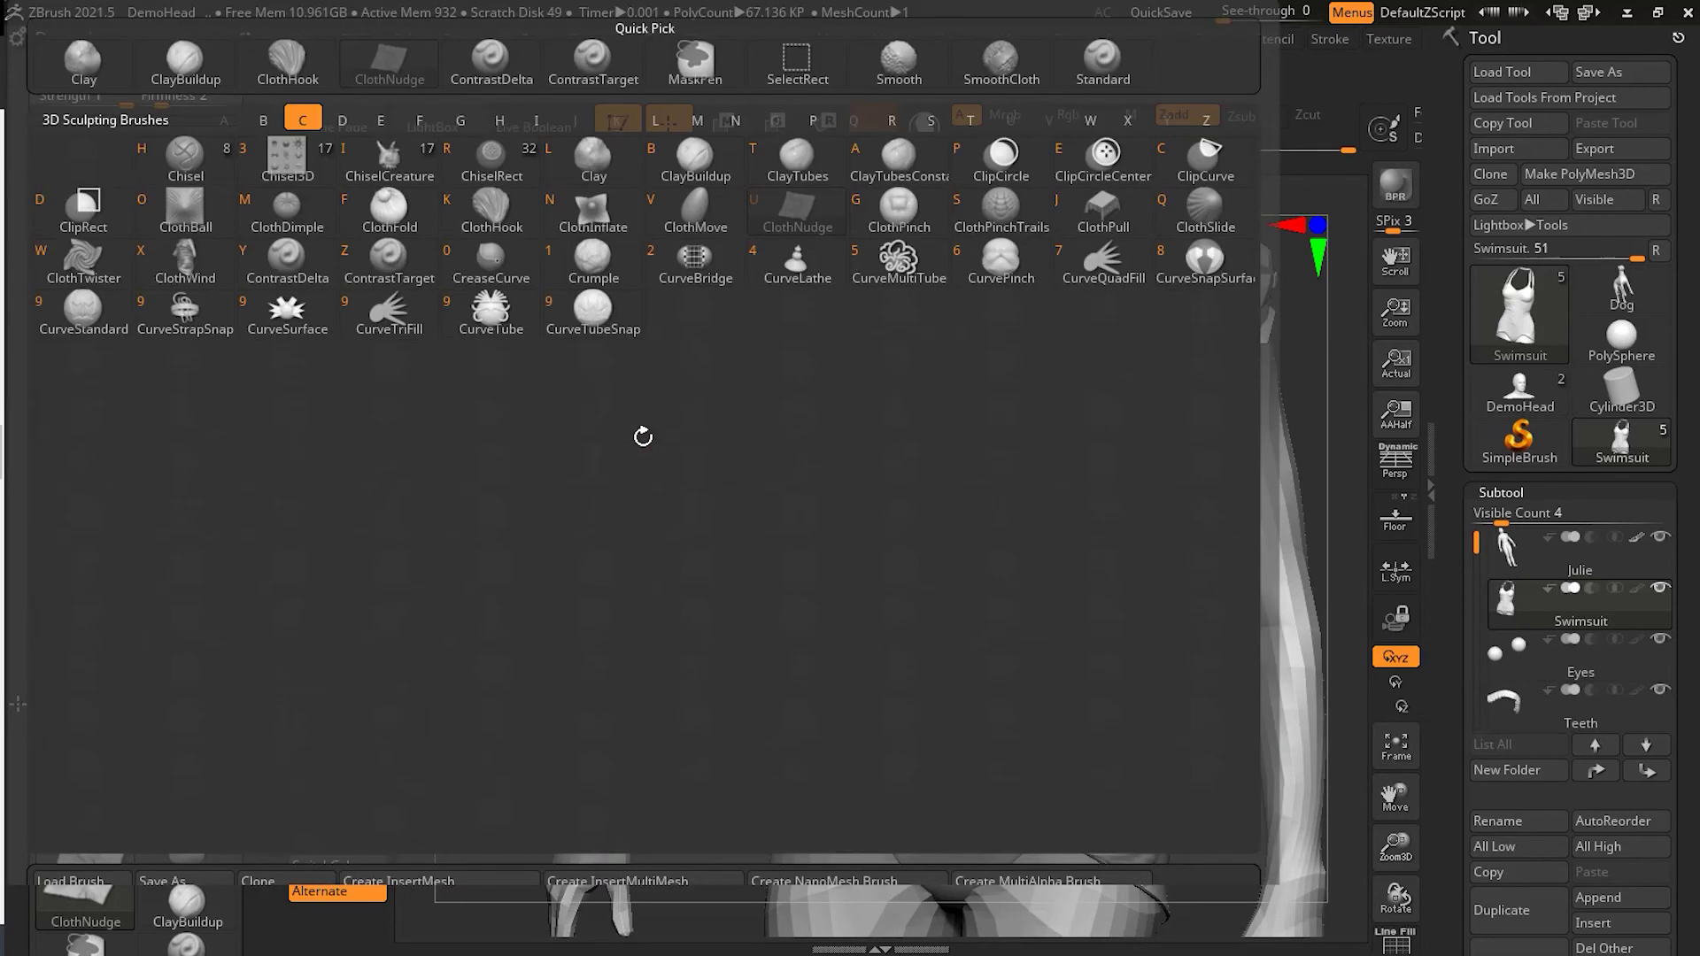
pyautogui.press('d')
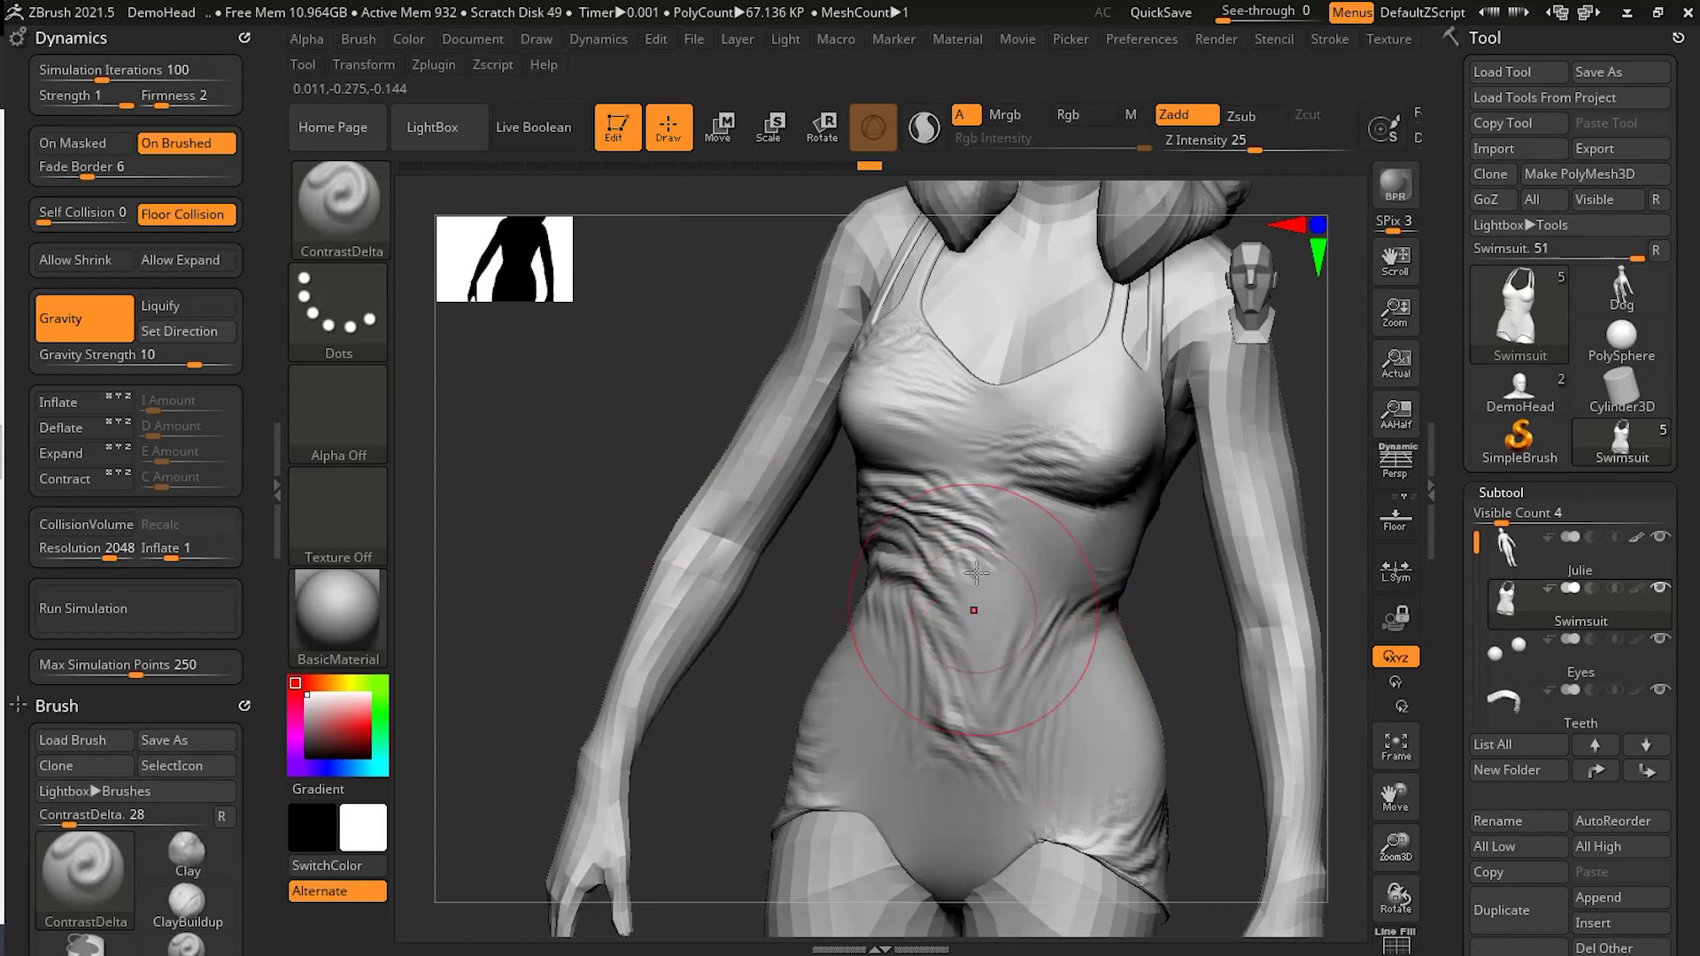
pyautogui.moveTo(920, 531); pyautogui.dragTo(961, 620)
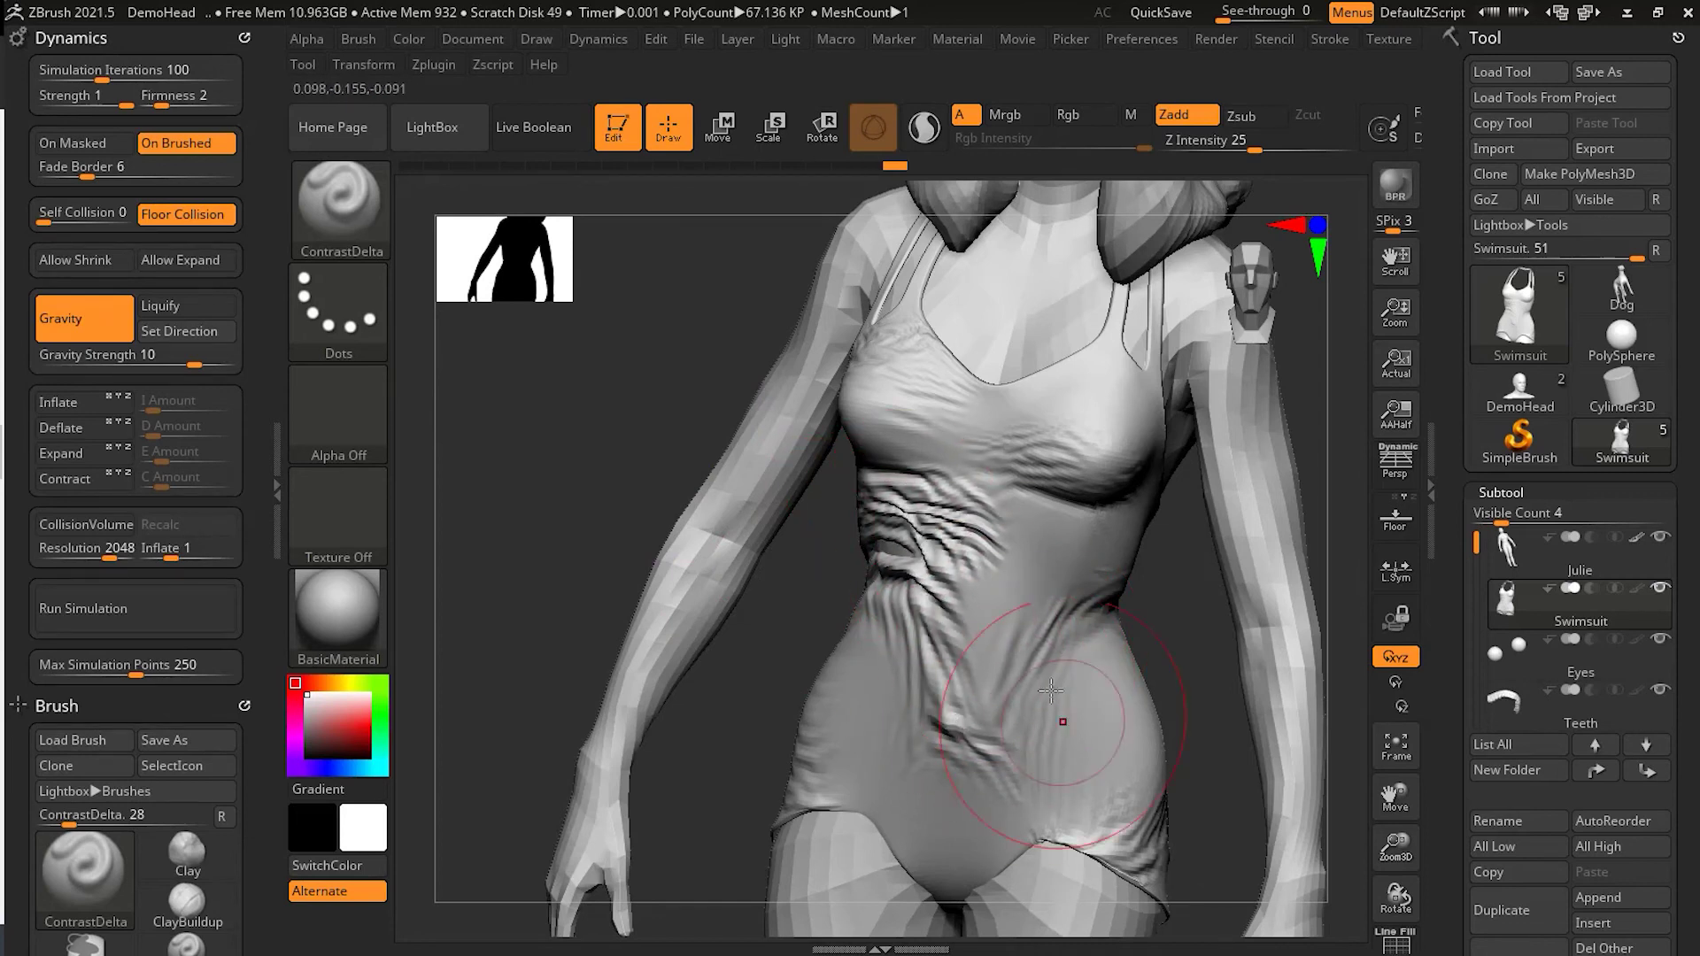
pyautogui.moveTo(1079, 687); pyautogui.dragTo(1082, 664)
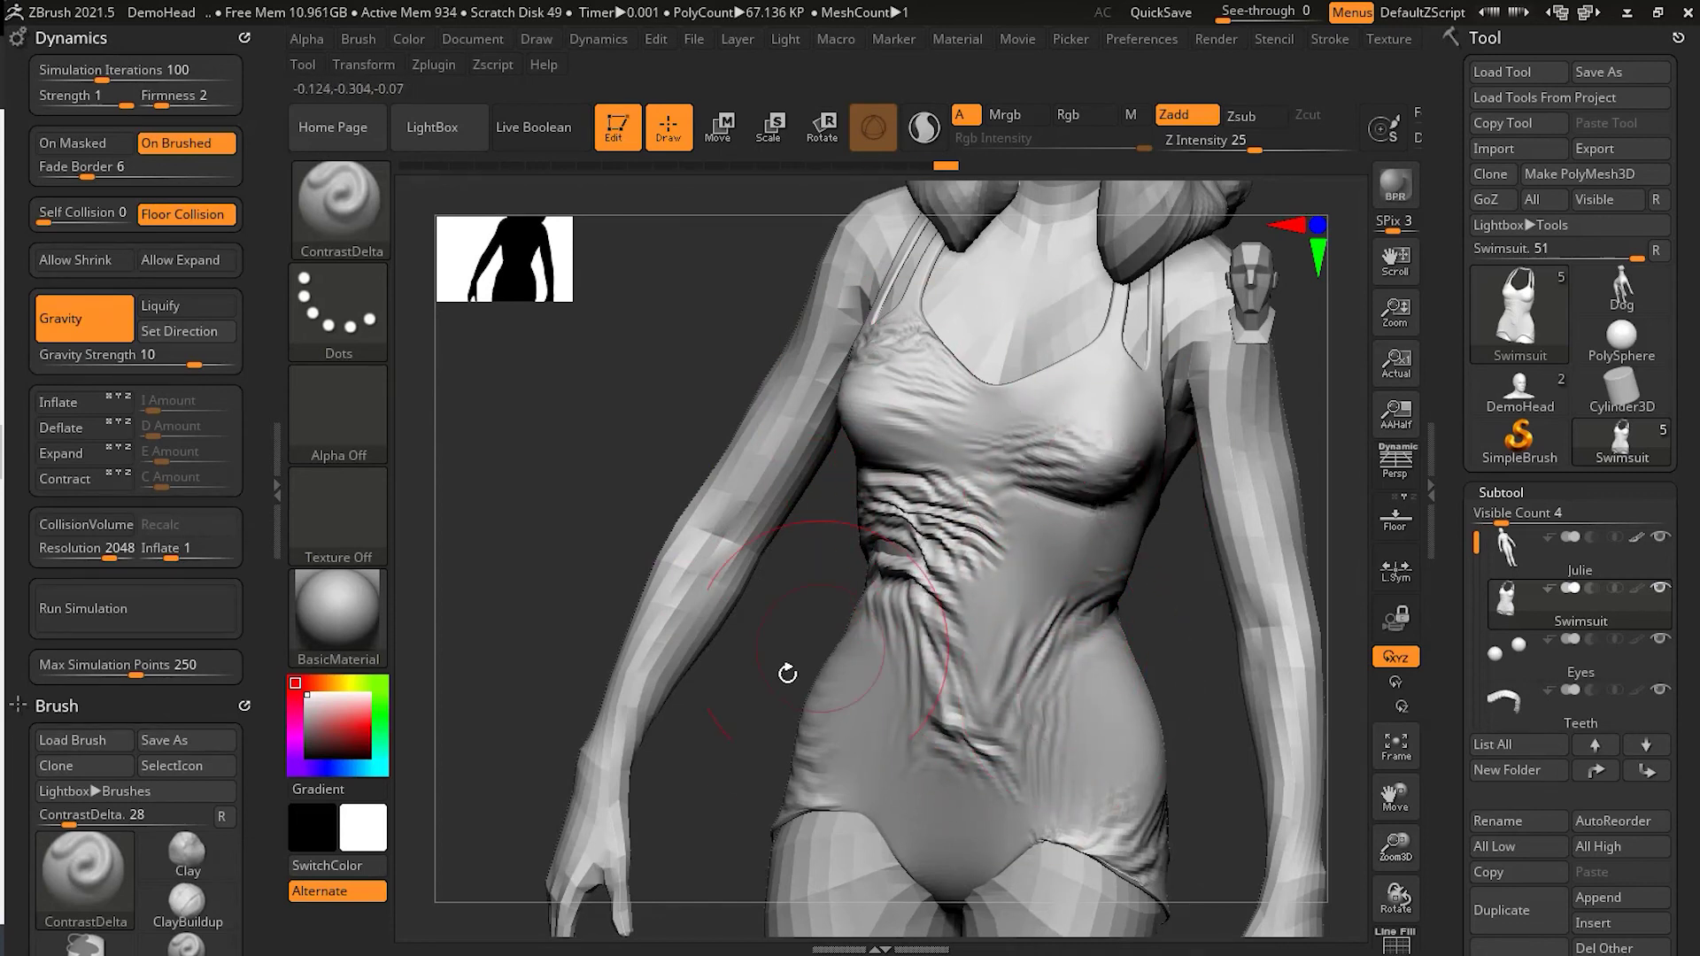
# Deepen the folds around the swimsuit's side hip and buttocks with ContrastDelta
pyautogui.moveTo(769, 666); pyautogui.dragTo(894, 669)
pyautogui.moveTo(762, 706)
pyautogui.mouseDown()
pyautogui.moveTo(735, 705)
pyautogui.moveTo(753, 691)
pyautogui.mouseUp()
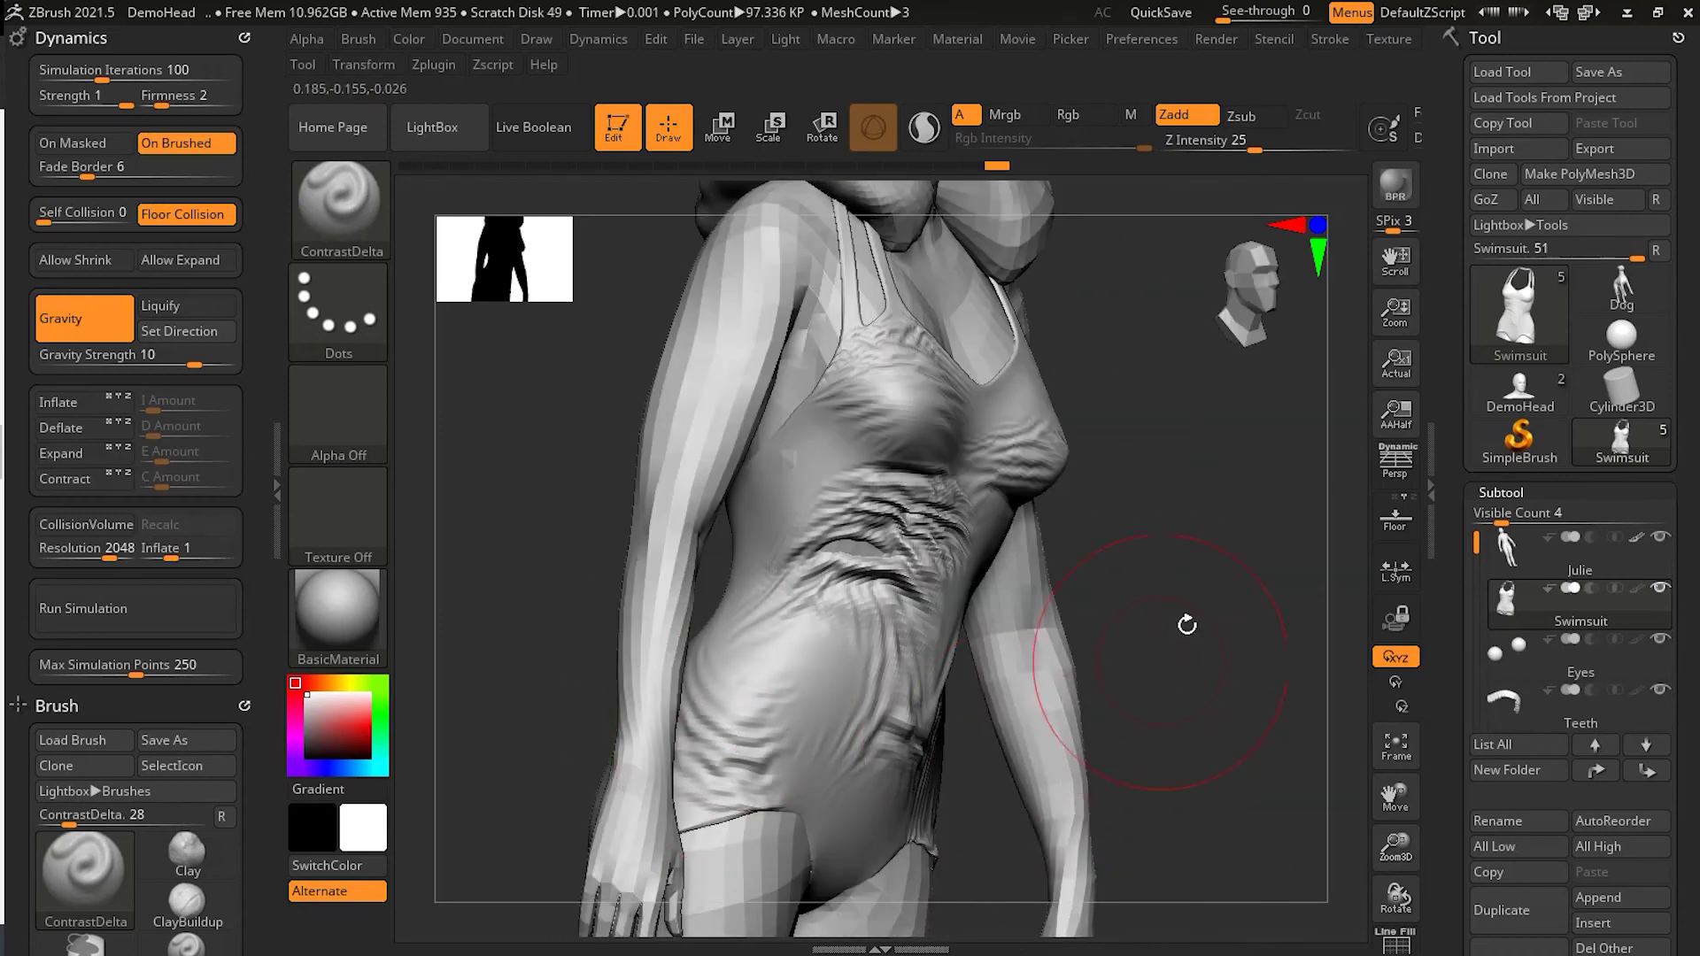
pyautogui.moveTo(1184, 623); pyautogui.dragTo(921, 595)
pyautogui.moveTo(550, 779); pyautogui.dragTo(595, 859)
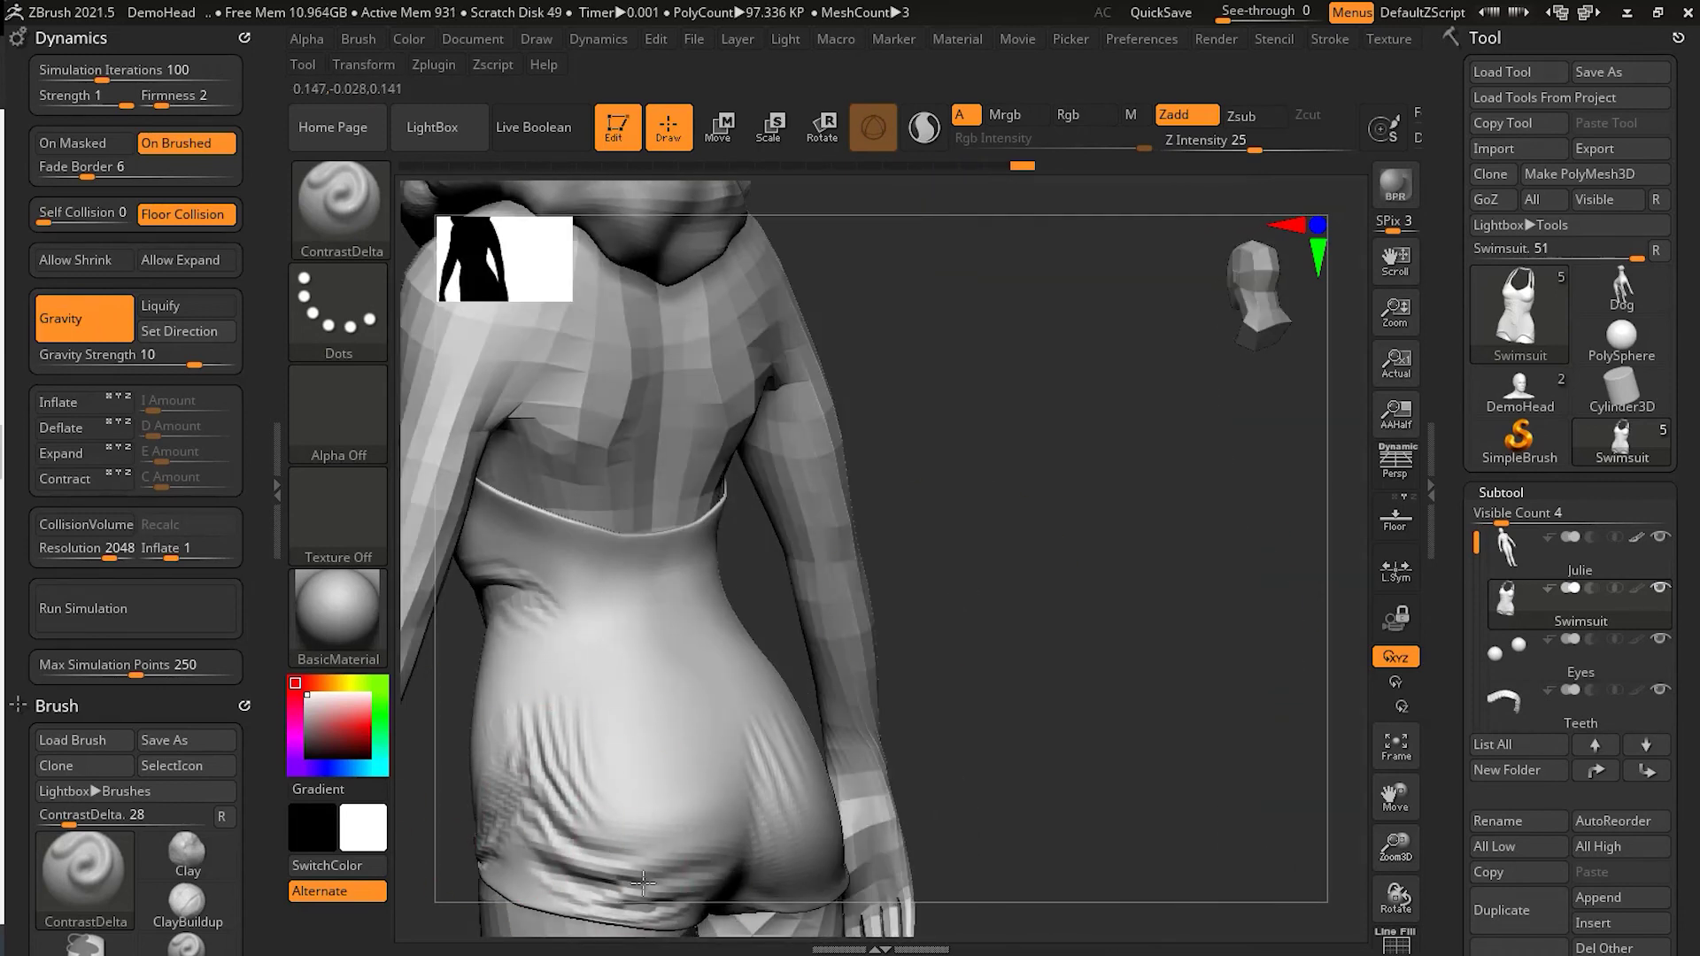
pyautogui.moveTo(1168, 631); pyautogui.dragTo(1000, 638)
pyautogui.moveTo(822, 735); pyautogui.dragTo(776, 814)
pyautogui.moveTo(957, 723); pyautogui.dragTo(959, 672)
pyautogui.moveTo(1177, 587); pyautogui.dragTo(987, 699)
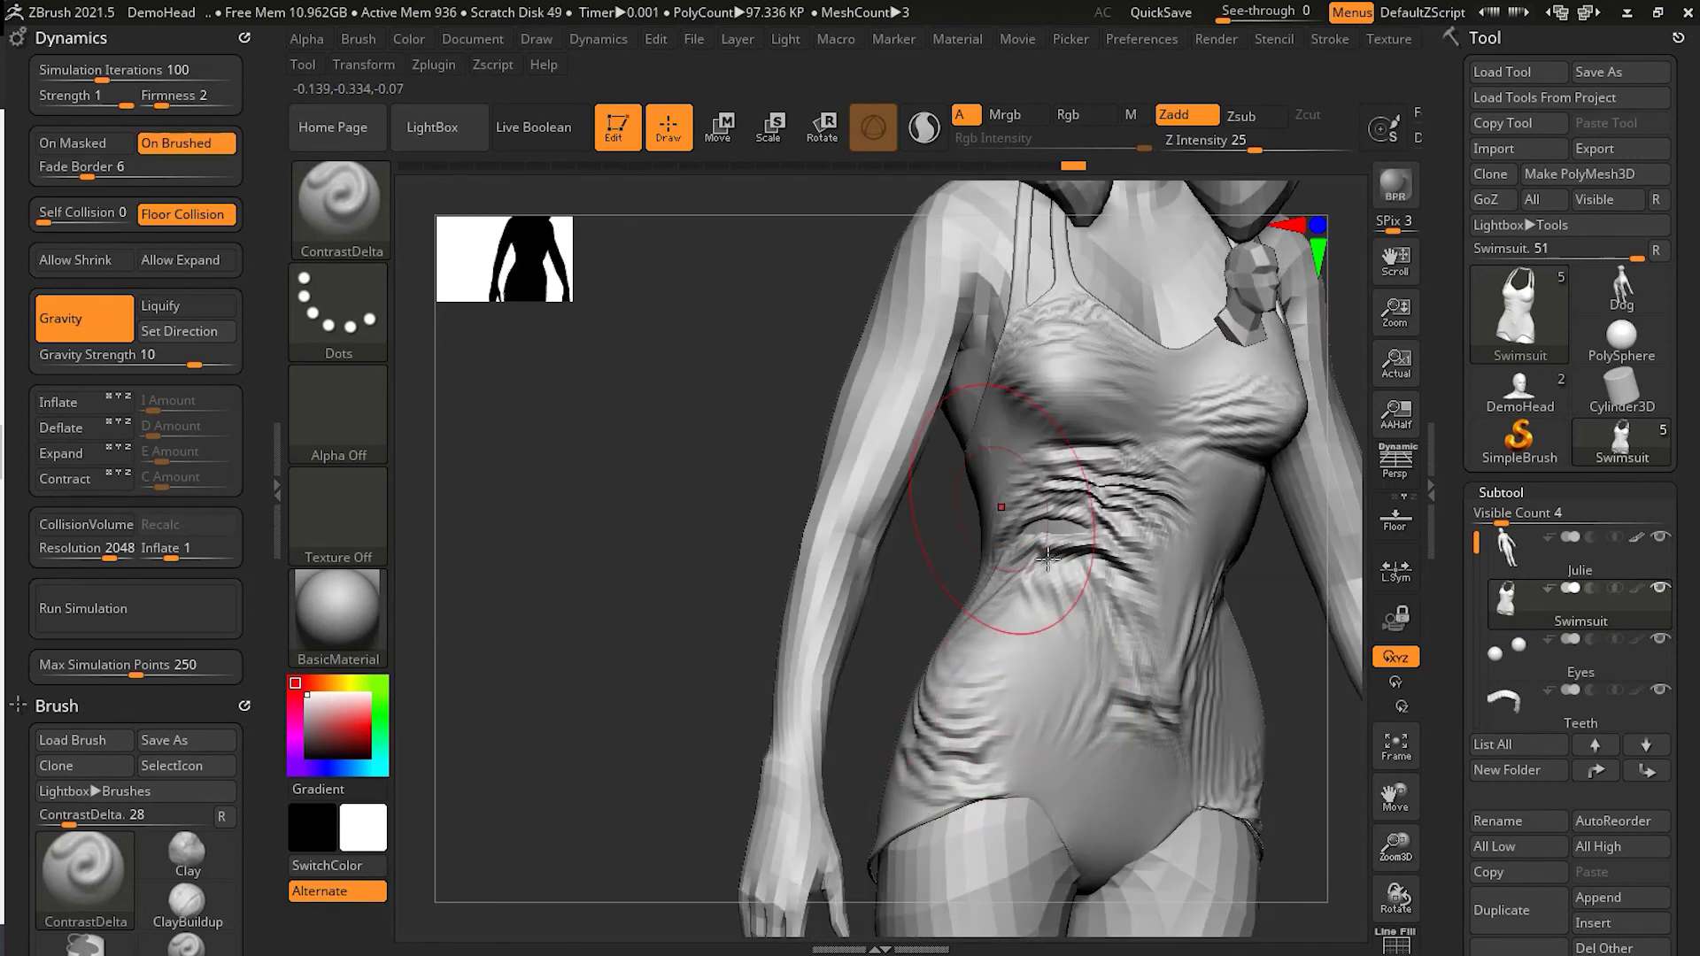
# Accentuate the lower belly and midriff folds with ContrastDelta and frame the model from the head down
pyautogui.moveTo(674, 584); pyautogui.dragTo(496, 540)
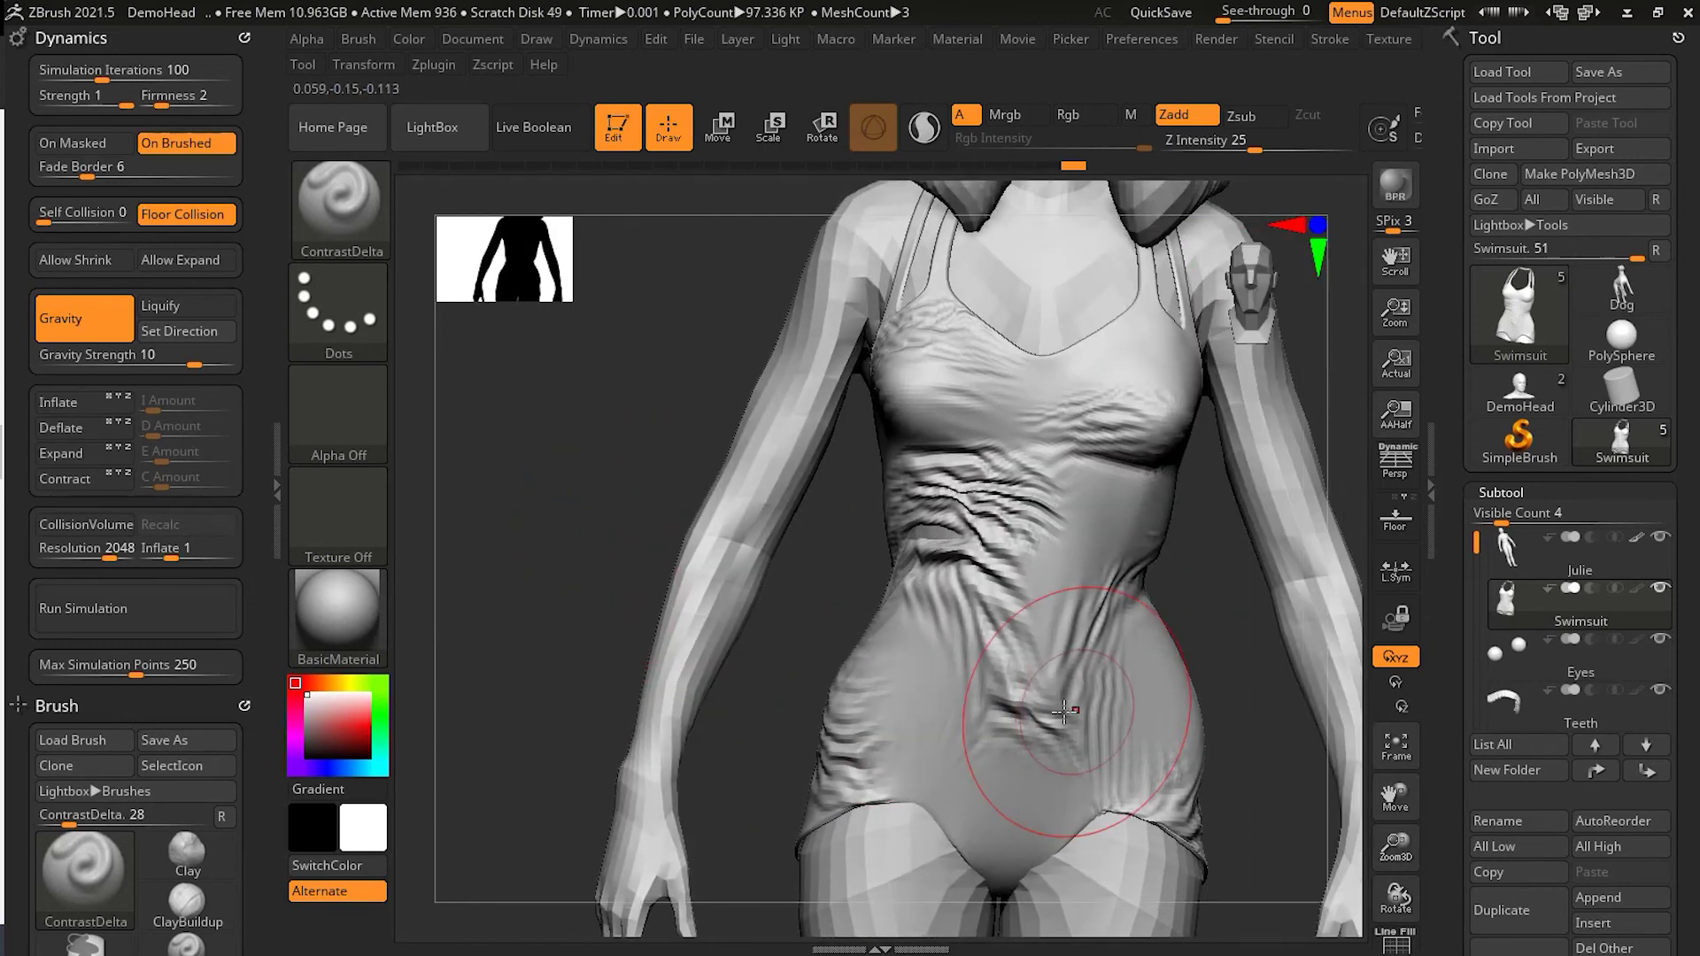
pyautogui.moveTo(1018, 700); pyautogui.dragTo(979, 735)
pyautogui.moveTo(1227, 618); pyautogui.dragTo(1151, 283)
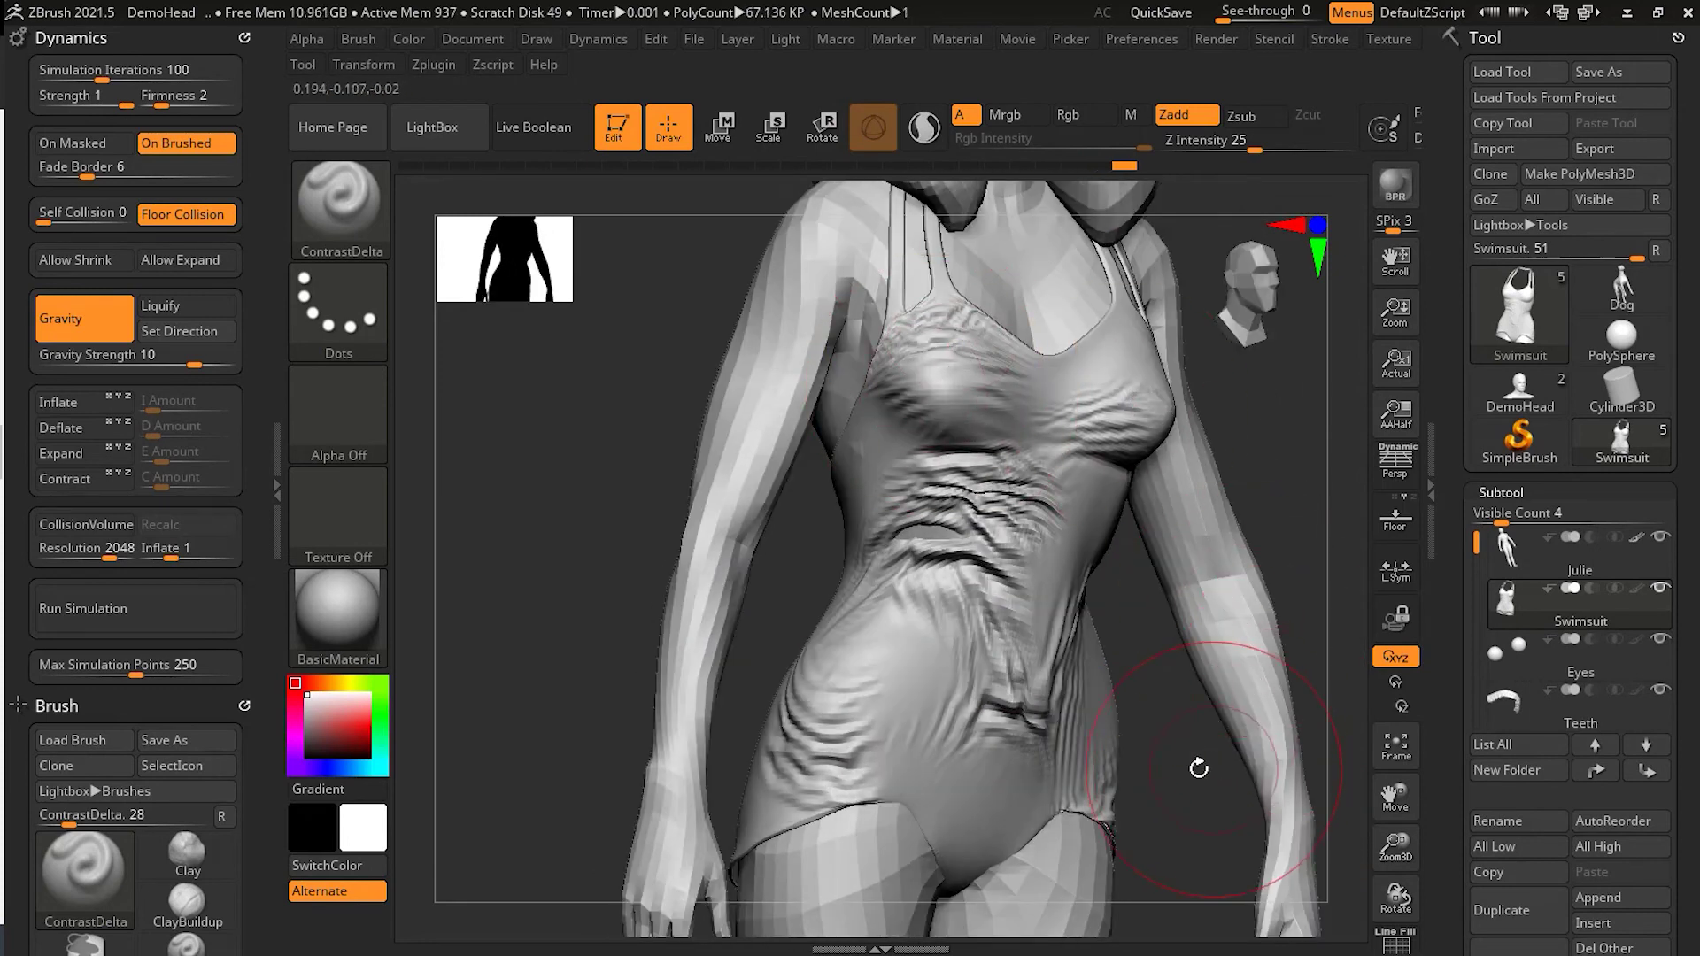
pyautogui.moveTo(1198, 767); pyautogui.dragTo(1122, 772)
pyautogui.moveTo(987, 550)
pyautogui.keyDown('shift'); pyautogui.mouseDown()
pyautogui.moveTo(972, 520)
pyautogui.moveTo(985, 532)
pyautogui.moveTo(949, 538)
pyautogui.moveTo(946, 516)
pyautogui.mouseUp(); pyautogui.keyUp('shift')
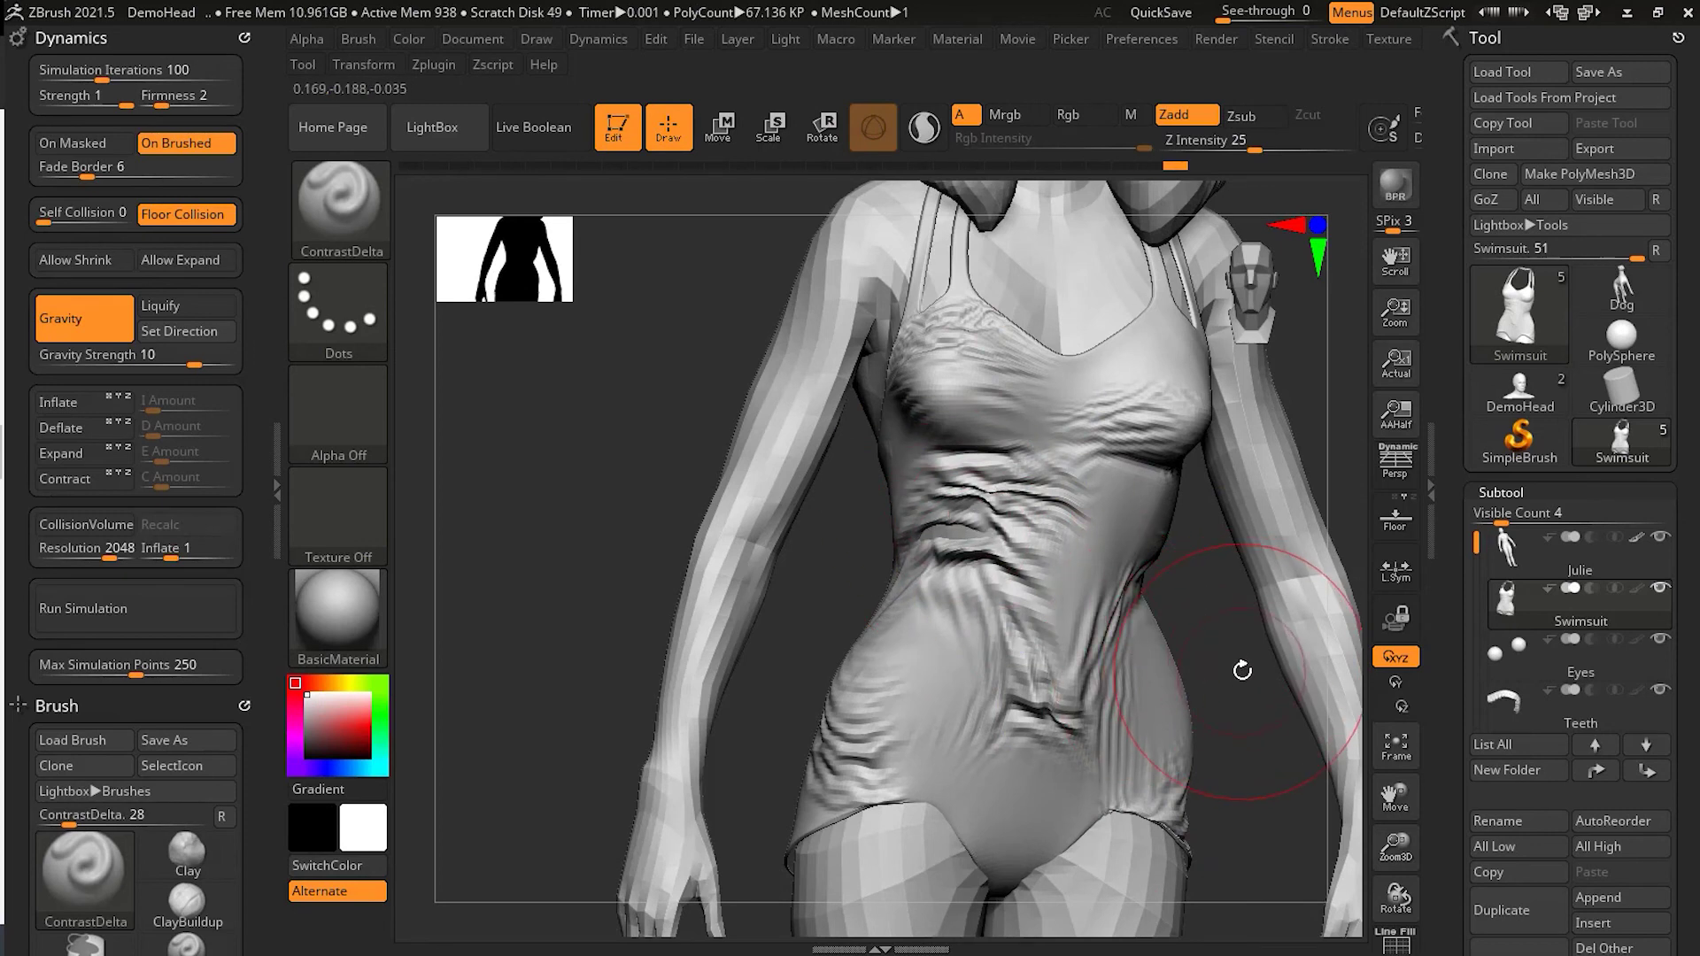
pyautogui.keyDown('alt'); pyautogui.moveTo(1226, 673); pyautogui.dragTo(1165, 561); pyautogui.keyUp('alt')
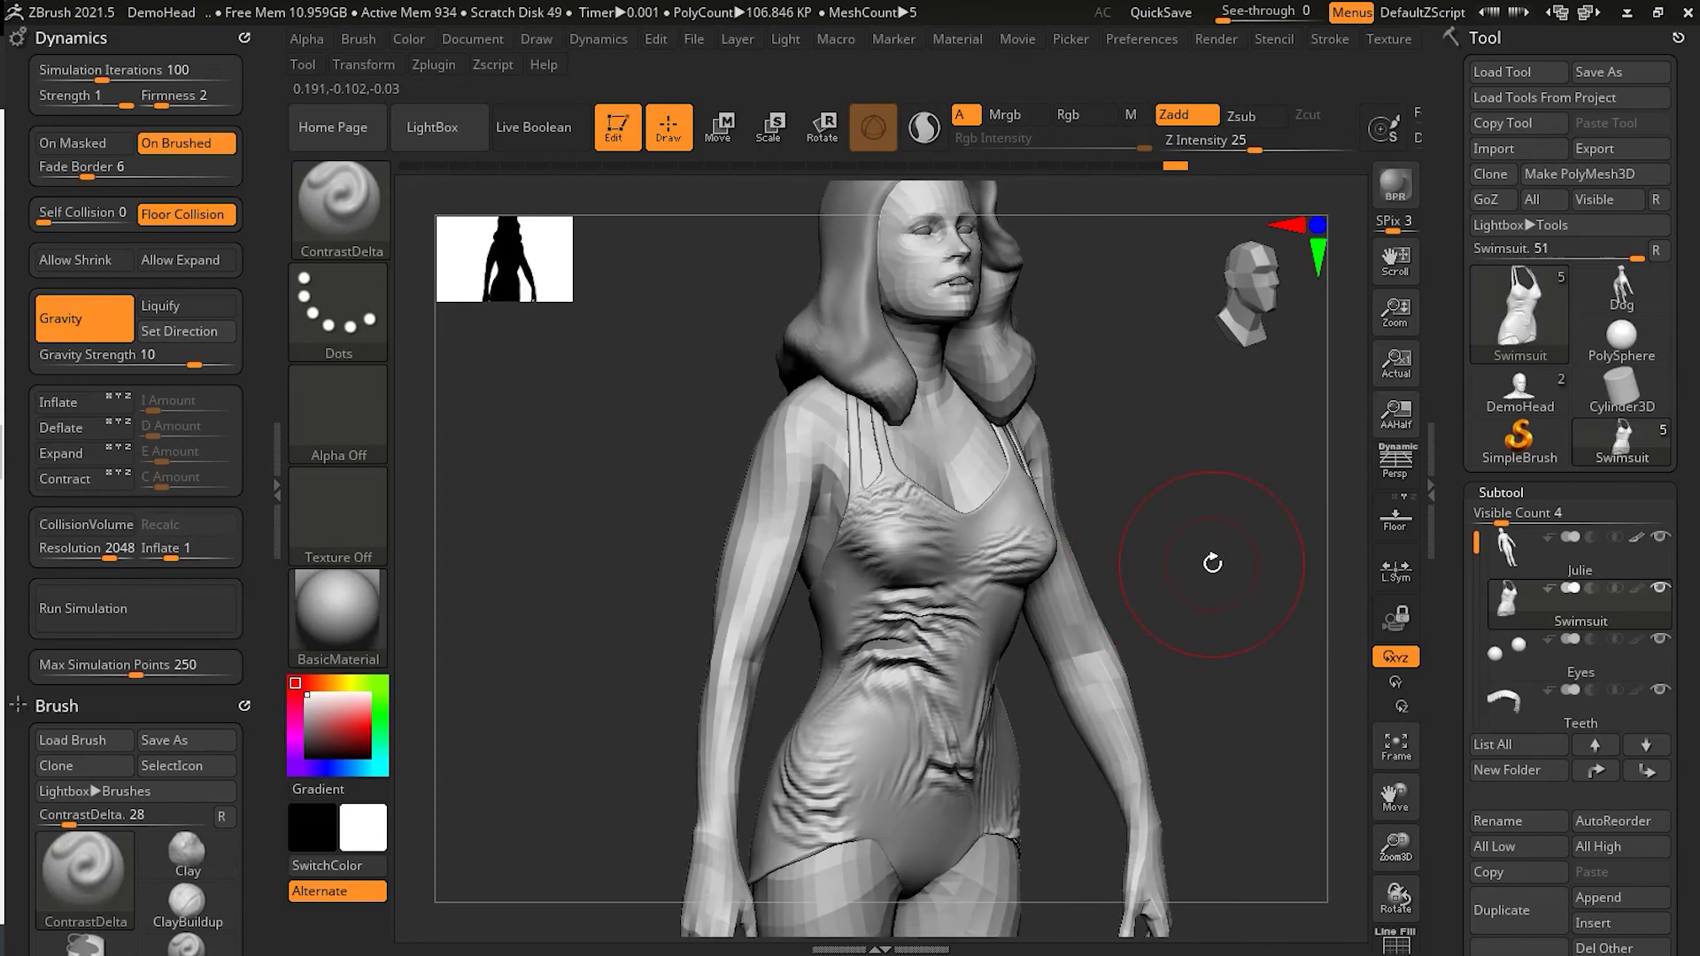